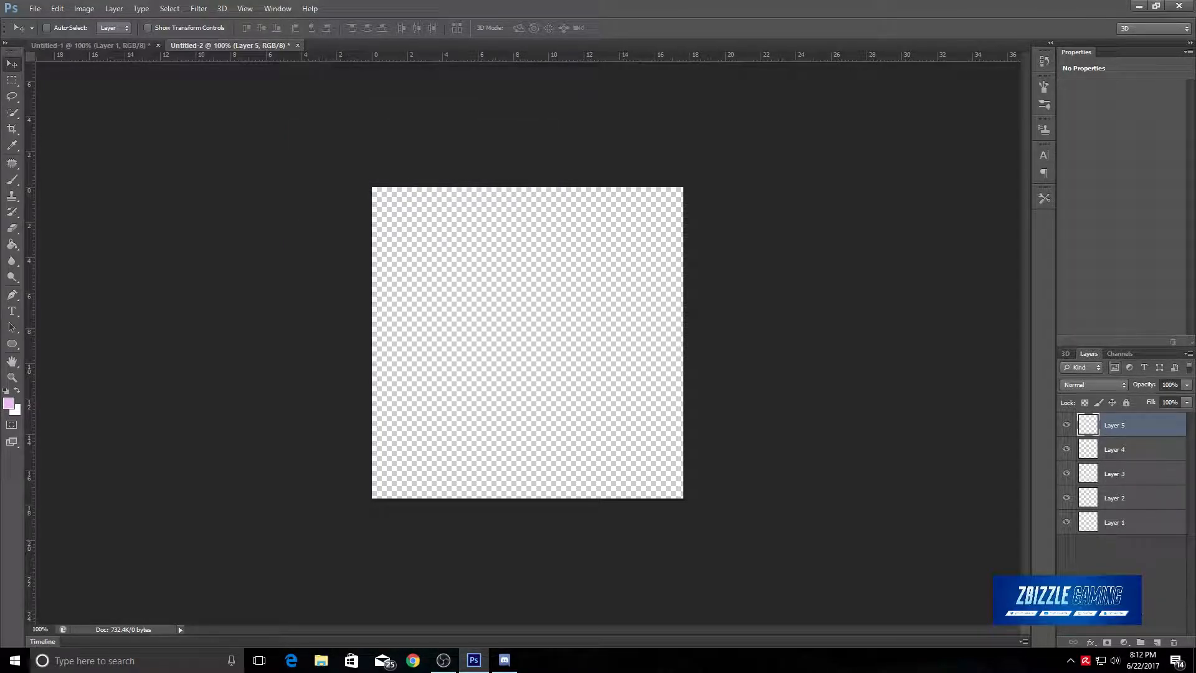
# Place the White-Grunge-Texture11 image from the Thumbnails folder on drive E into Layer 1
pyautogui.click(1144, 522)
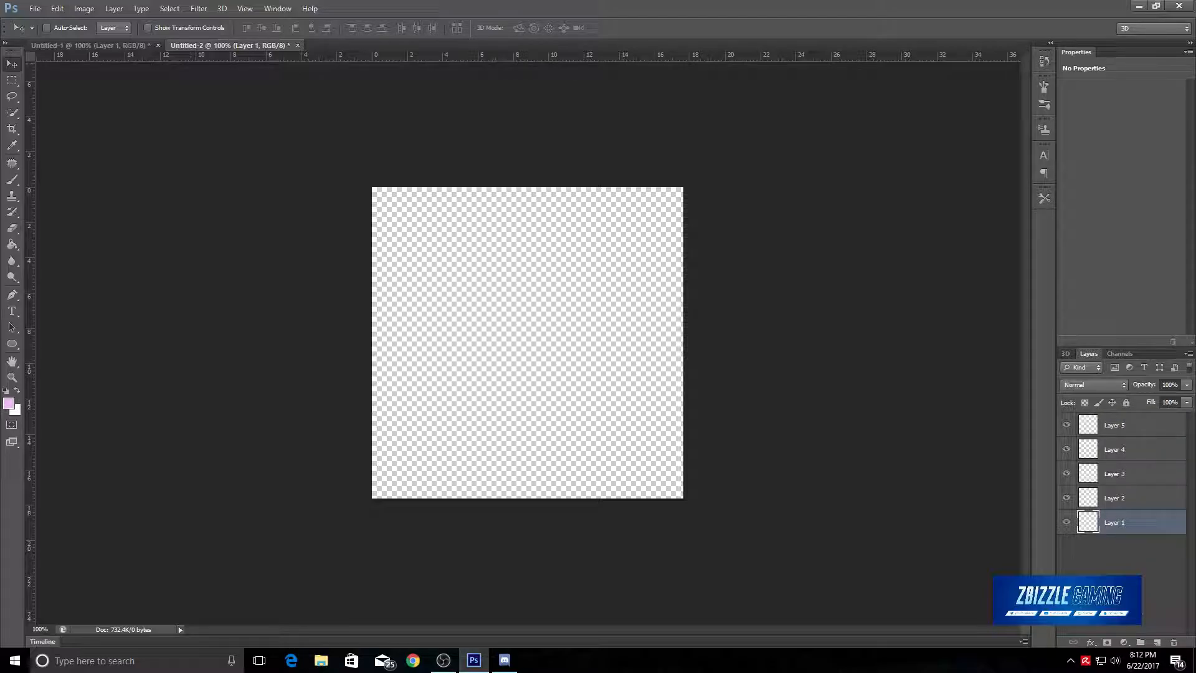
pyautogui.click(35, 8)
pyautogui.click(47, 211)
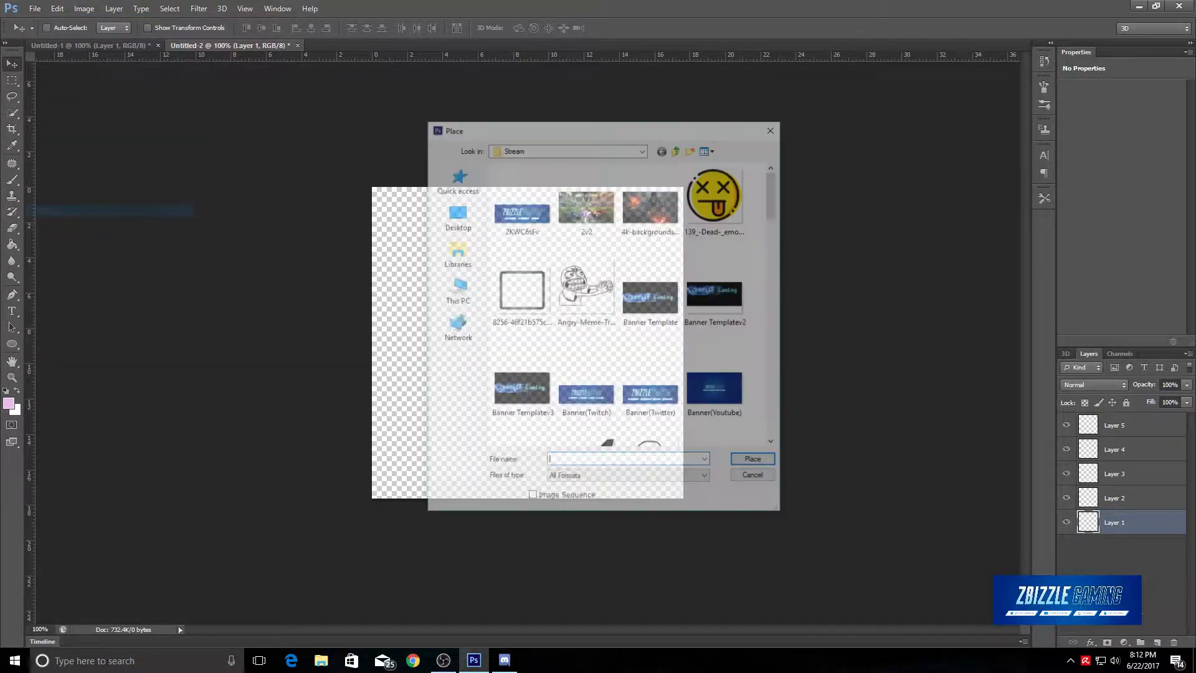
pyautogui.scroll(-4, 651, 380)
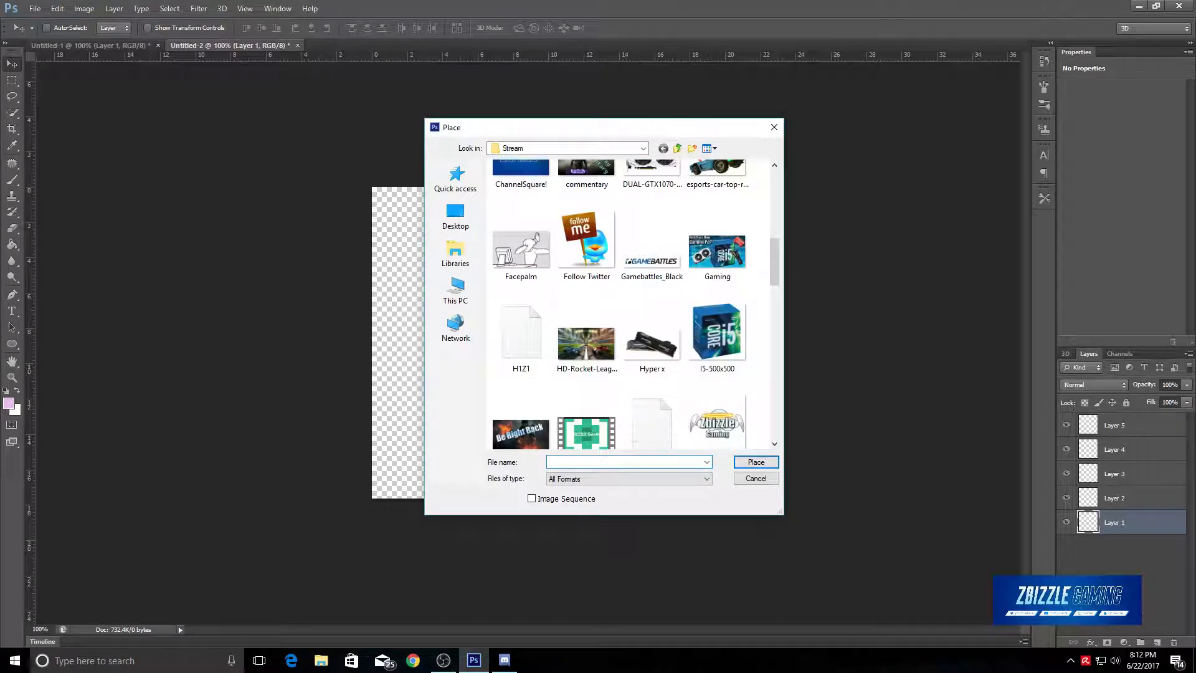
pyautogui.click(455, 291)
pyautogui.click(456, 327)
pyautogui.click(454, 291)
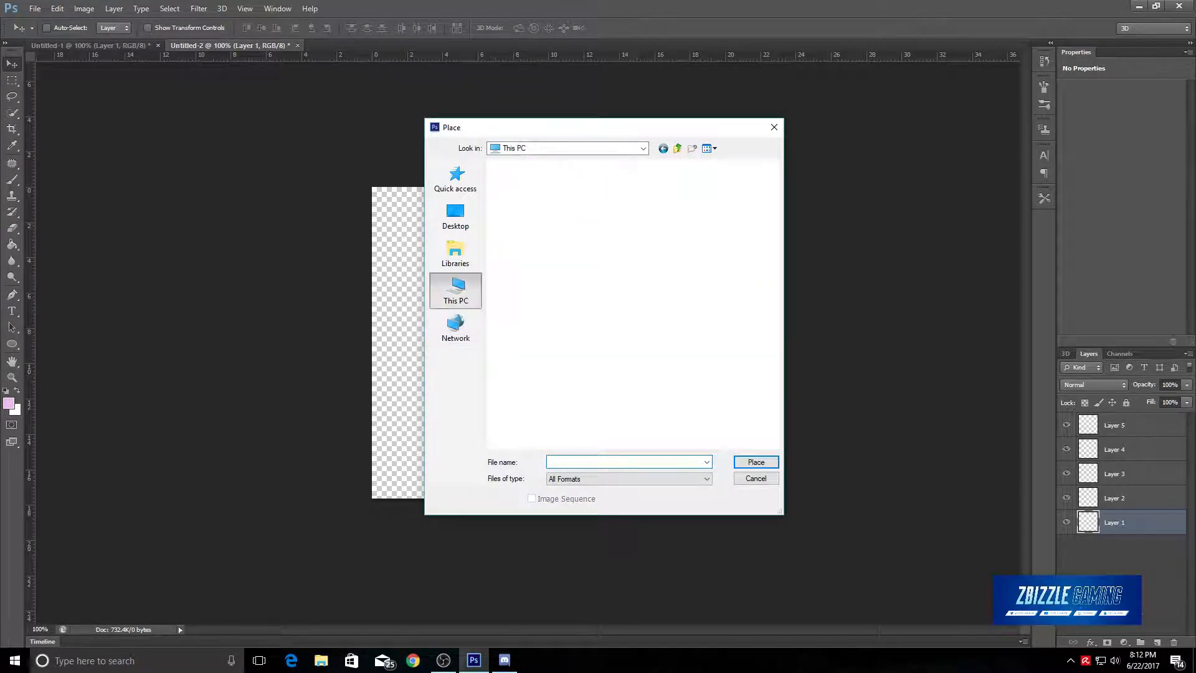
pyautogui.doubleClick(535, 331)
pyautogui.doubleClick(522, 310)
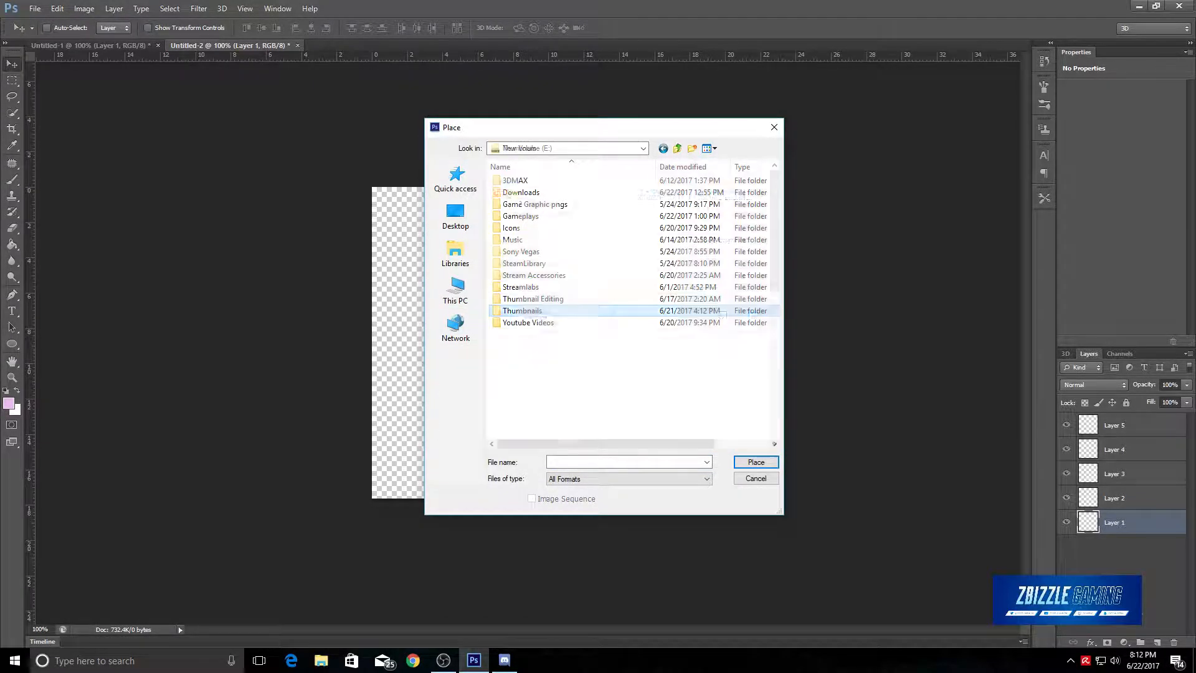
pyautogui.scroll(-6, 630, 300)
pyautogui.doubleClick(521, 405)
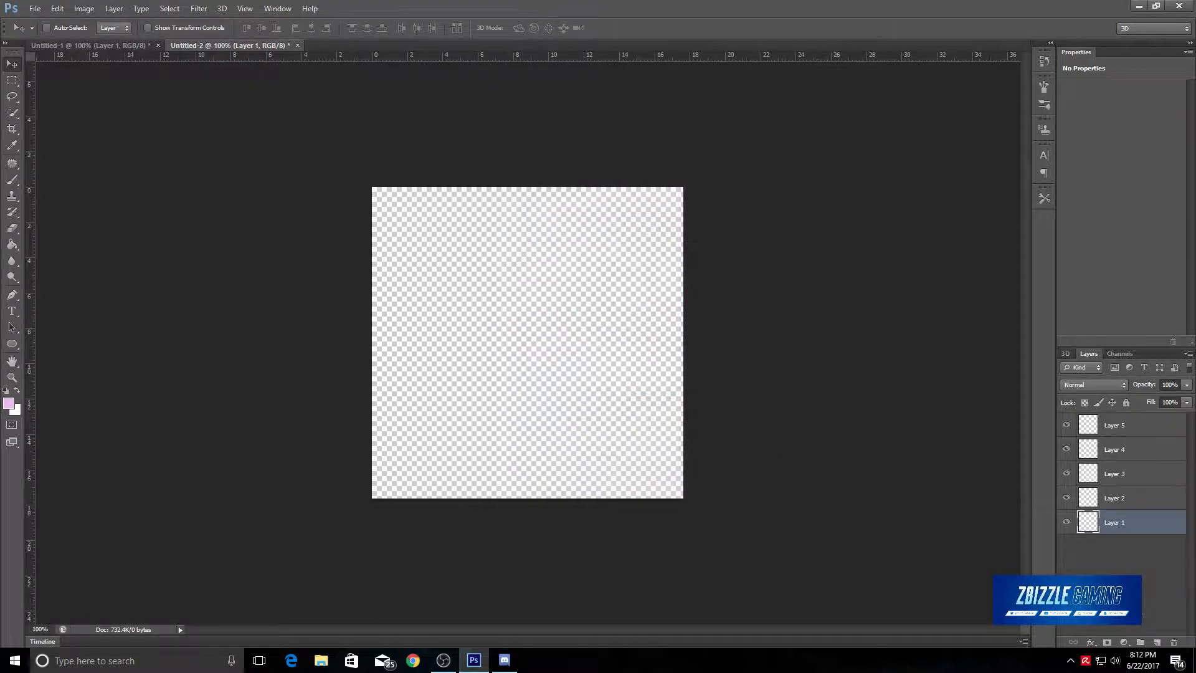
# Enlarge and reposition the placed grunge texture until it covers the whole canvas, and commit the placement
pyautogui.moveTo(458, 423); pyautogui.dragTo(404, 368)
pyautogui.moveTo(498, 193); pyautogui.dragTo(489, 180)
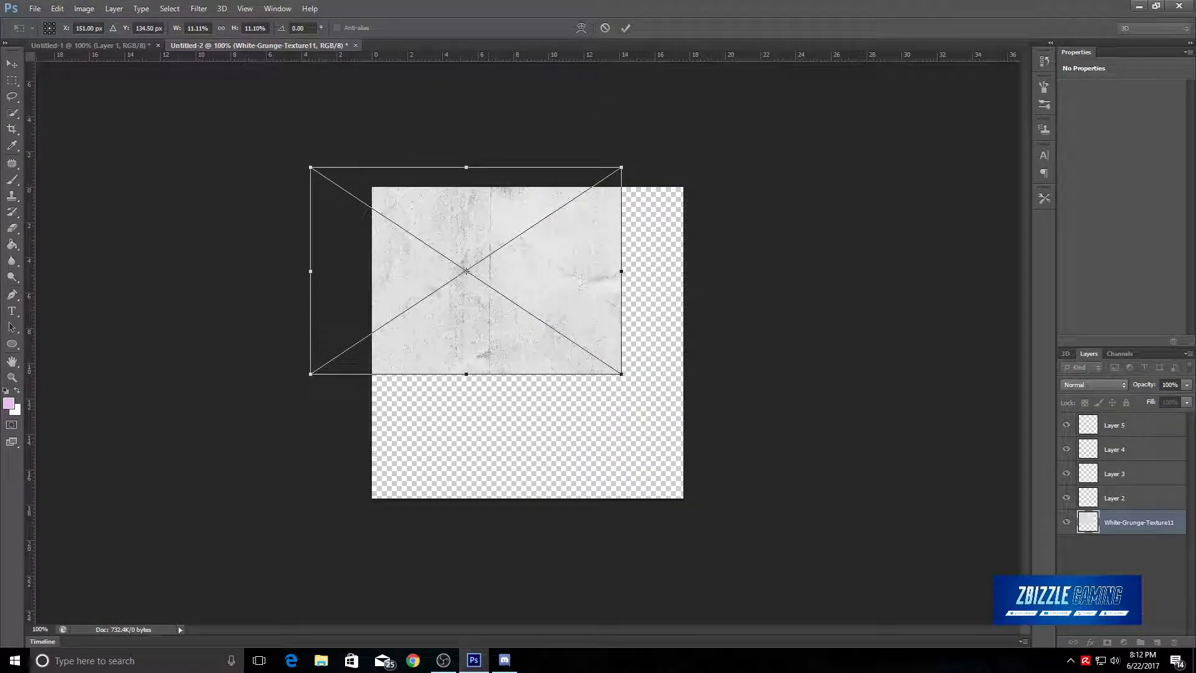
pyautogui.moveTo(621, 374); pyautogui.dragTo(813, 518)
pyautogui.moveTo(644, 305); pyautogui.dragTo(620, 313)
pyautogui.press('Return')
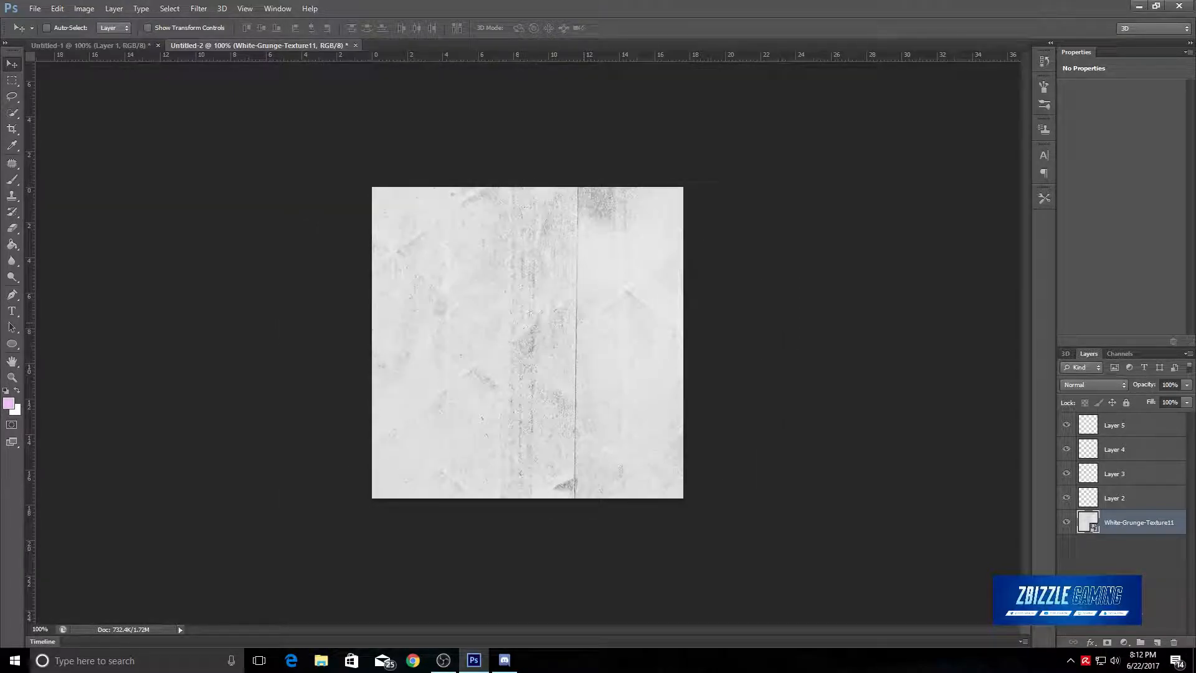
# Place the Digital image from the Thumbnails folder into Layer 2
pyautogui.click(1131, 497)
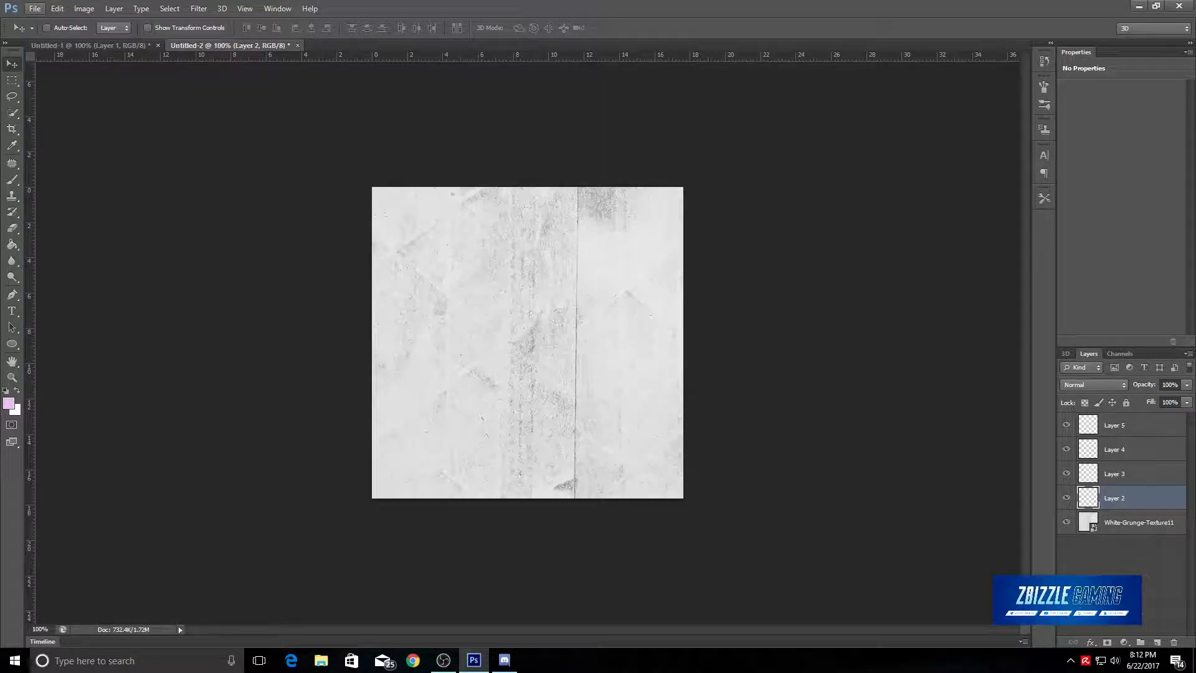
pyautogui.click(34, 9)
pyautogui.click(48, 211)
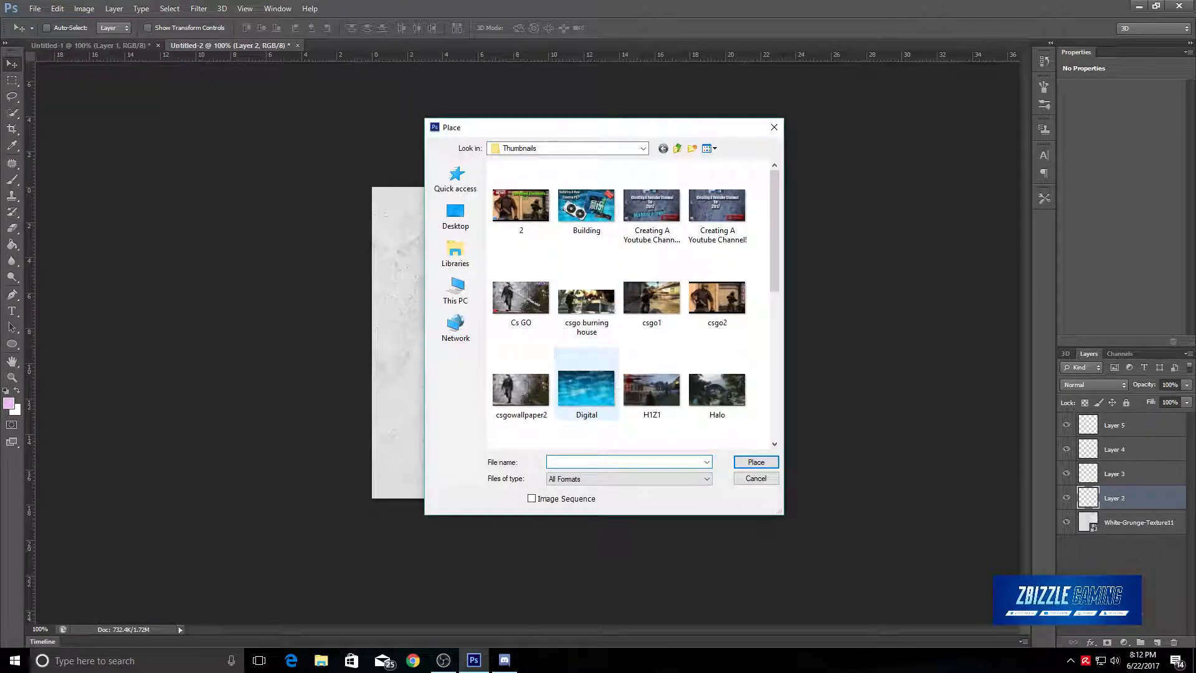
pyautogui.doubleClick(585, 381)
# Scale the Digital image to about 31% and position it so it covers the whole canvas
pyautogui.moveTo(564, 287); pyautogui.dragTo(502, 205)
pyautogui.moveTo(622, 358); pyautogui.dragTo(872, 514)
pyautogui.moveTo(663, 307); pyautogui.dragTo(614, 309)
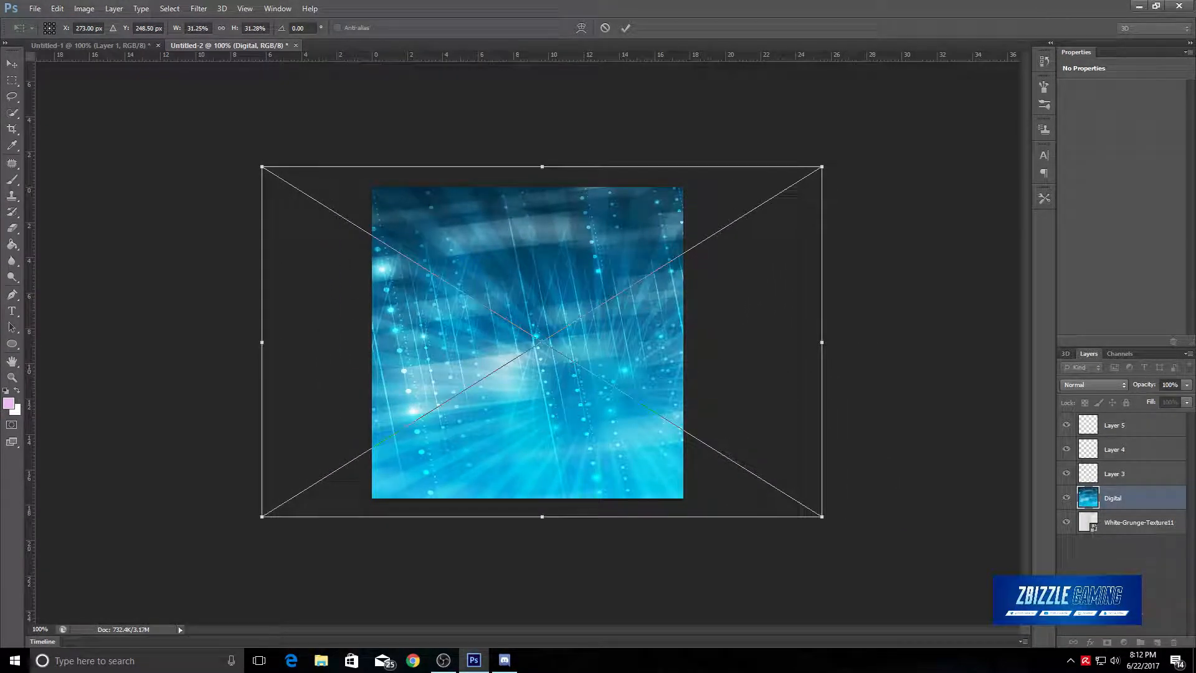
# Commit the Digital image placement and lower the layer's opacity to 56%
pyautogui.click(1187, 384)
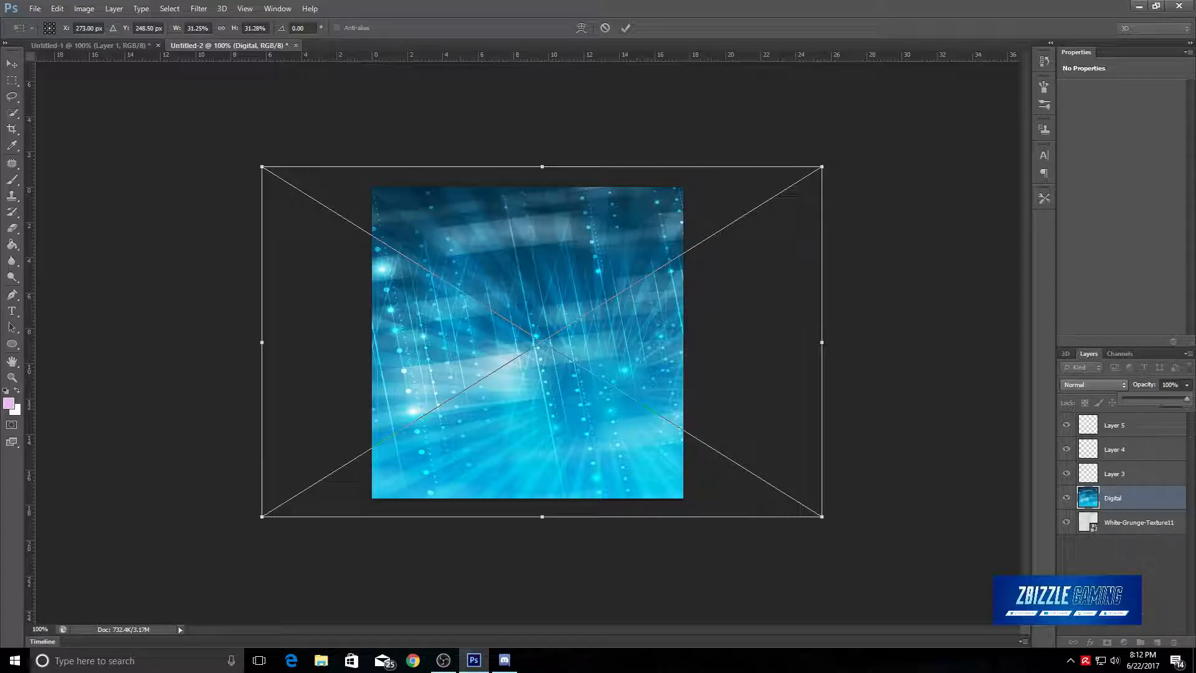
pyautogui.moveTo(1187, 399); pyautogui.dragTo(1163, 399)
pyautogui.press('Return')
pyautogui.press('Return')
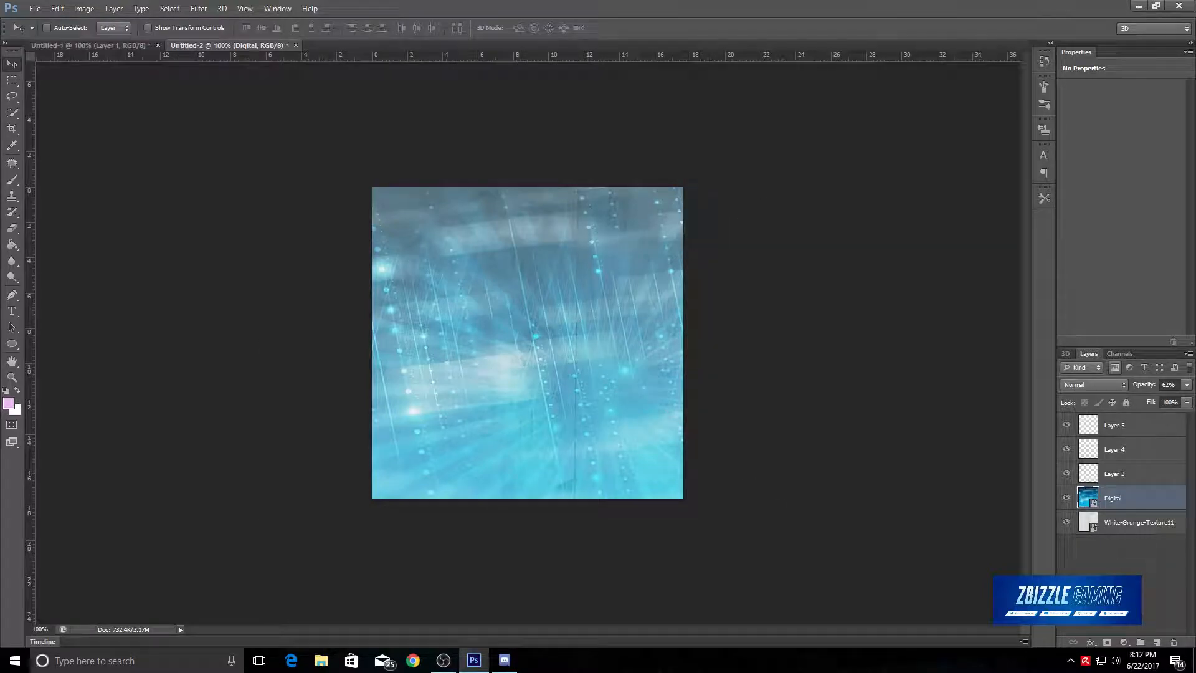
pyautogui.click(1187, 385)
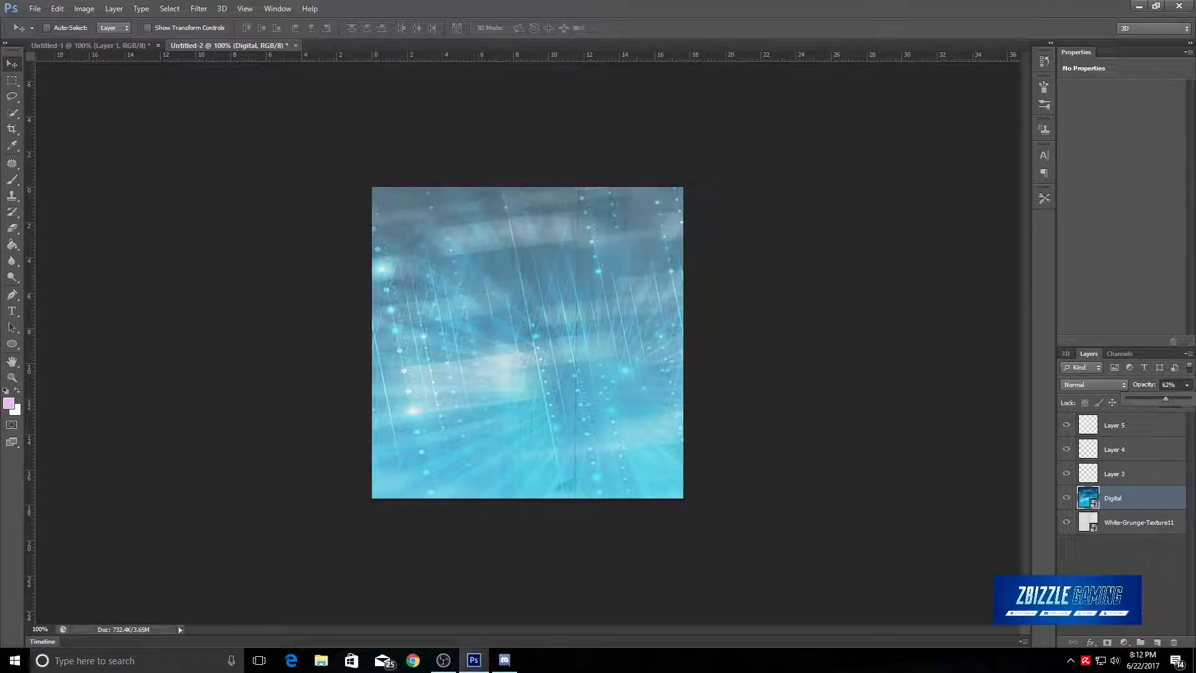
pyautogui.moveTo(1166, 398); pyautogui.dragTo(1162, 399)
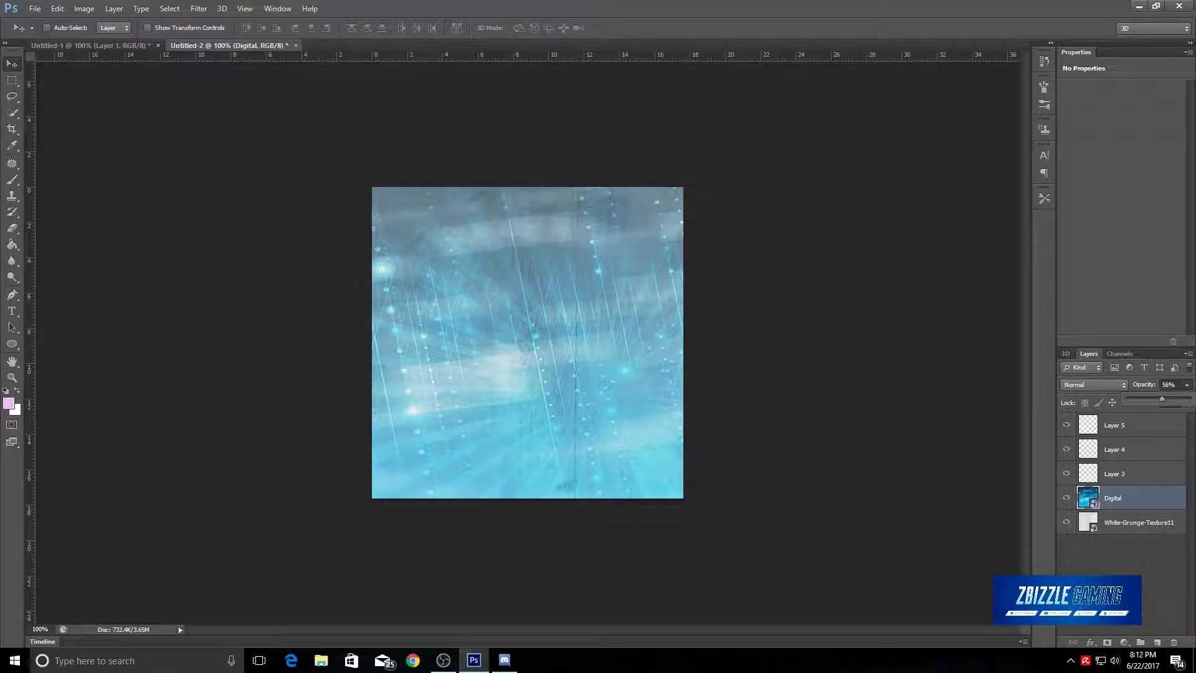
pyautogui.click(1187, 385)
# Reduce the Digital layer's fill to 61%
pyautogui.click(1187, 403)
pyautogui.moveTo(1187, 416); pyautogui.dragTo(1166, 415)
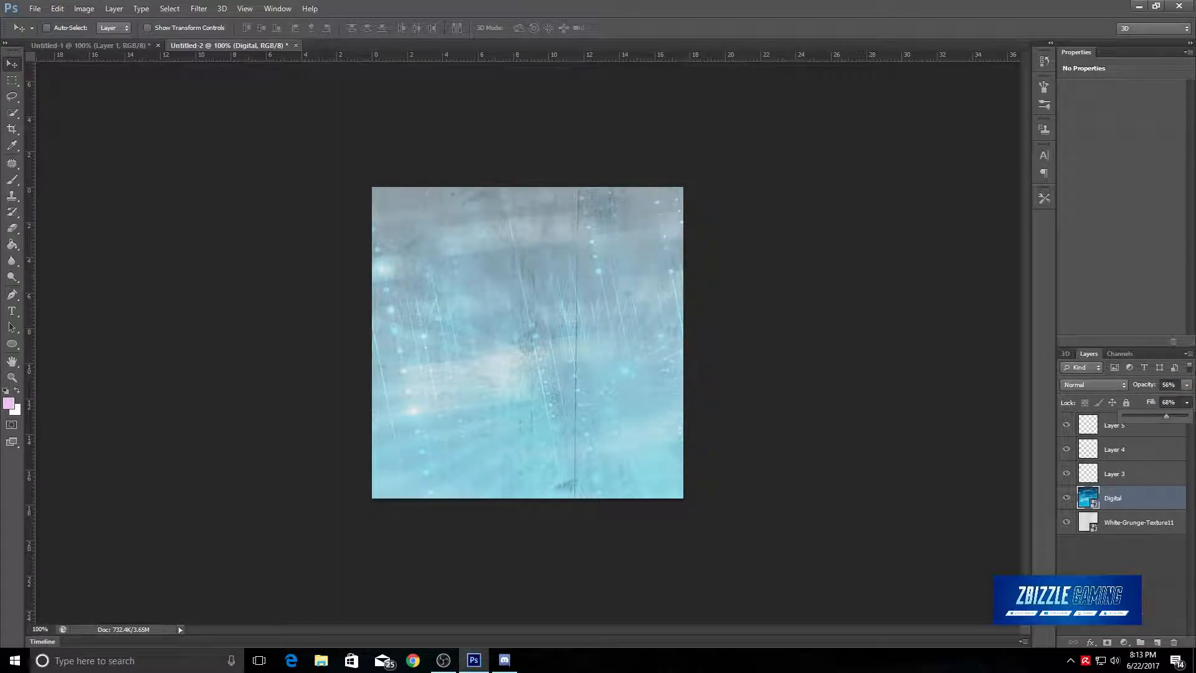
pyautogui.moveTo(1166, 416); pyautogui.dragTo(1163, 415)
pyautogui.press('Return')
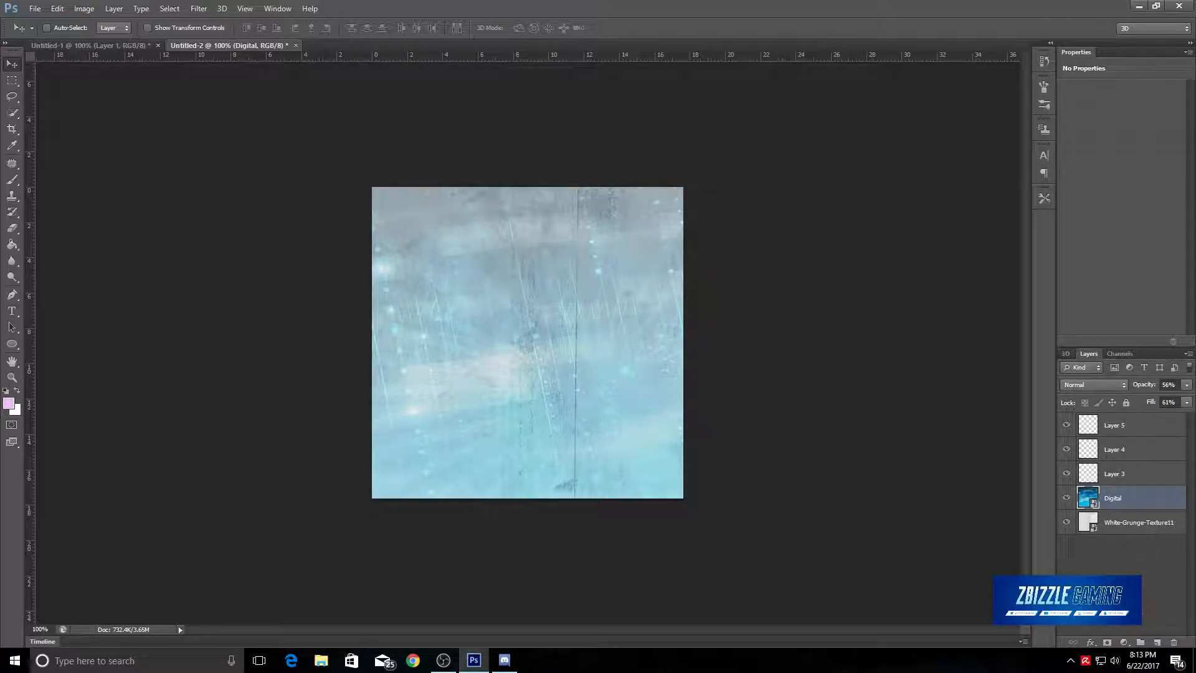
# Merge the Digital and White-Grunge-Texture11 layers into a single background layer
pyautogui.keyDown('shift'); pyautogui.click(1139, 522); pyautogui.keyUp('shift')
pyautogui.rightClick(1115, 501)
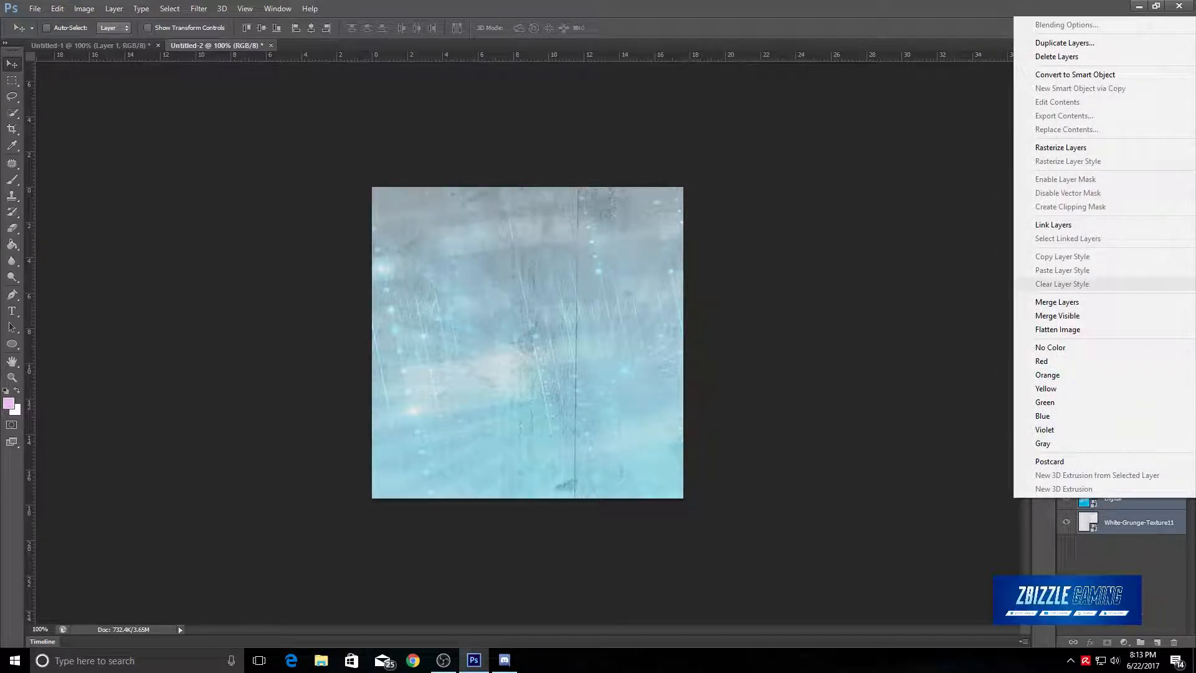
pyautogui.click(1058, 302)
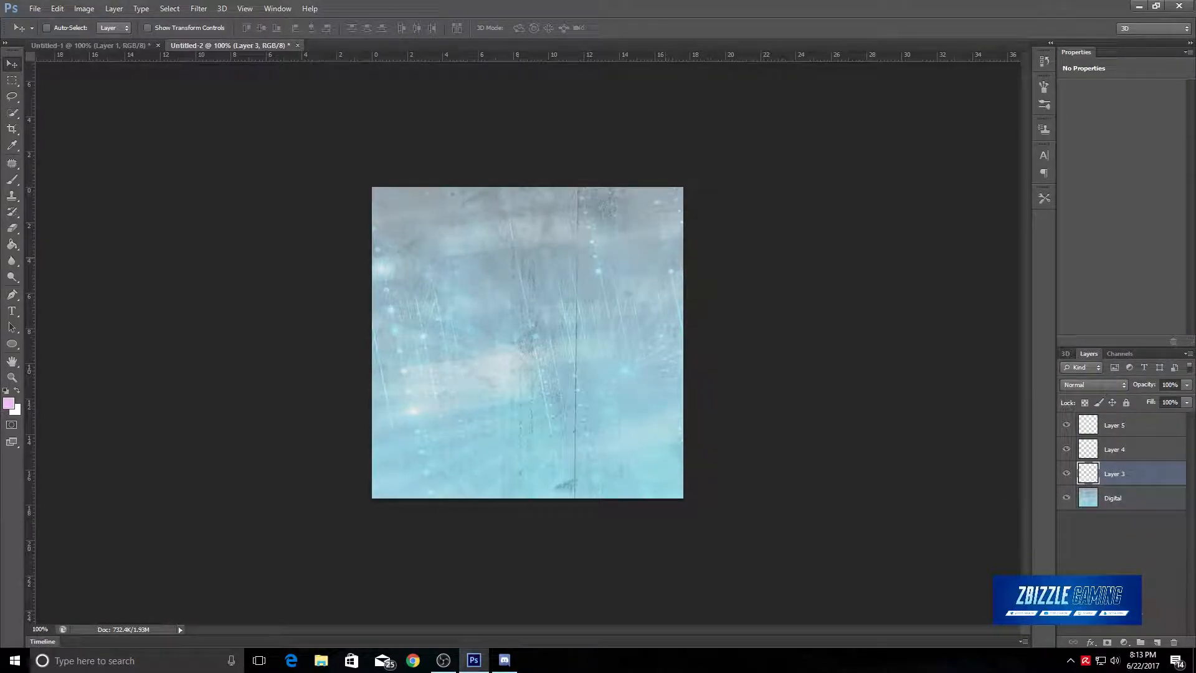
# Add a white letter "Z" in 313 pt Impact on Layer 3 and move it near the canvas centre
pyautogui.click(11, 310)
pyautogui.click(513, 334)
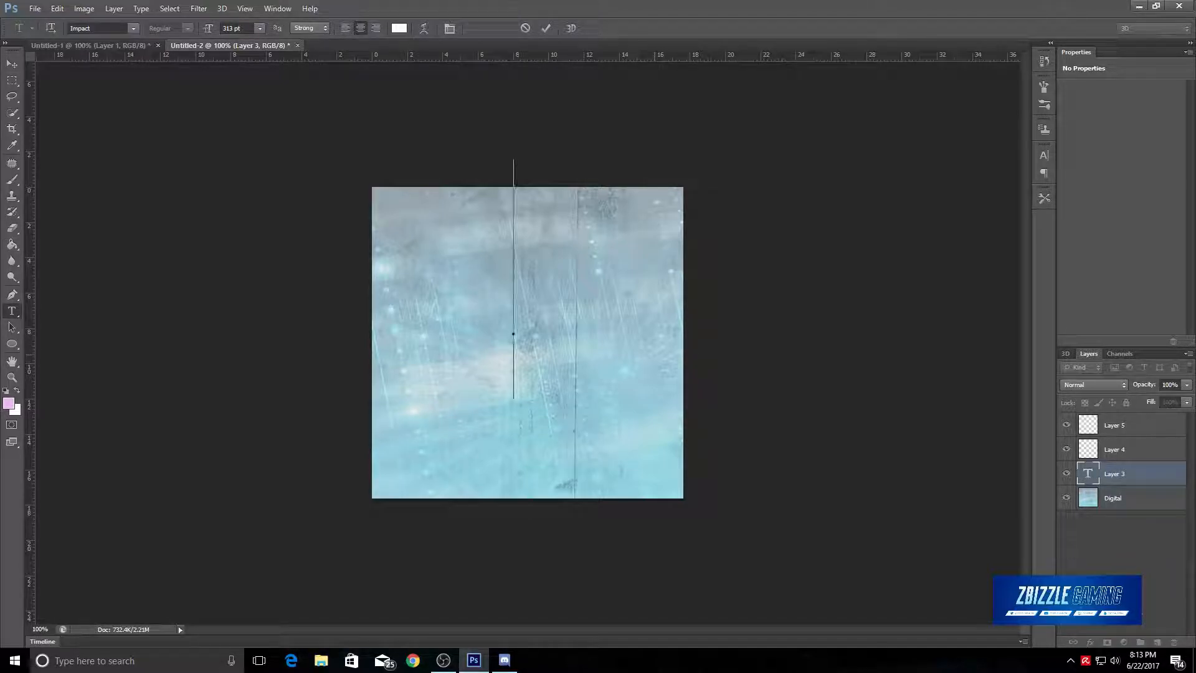
pyautogui.write('Z')
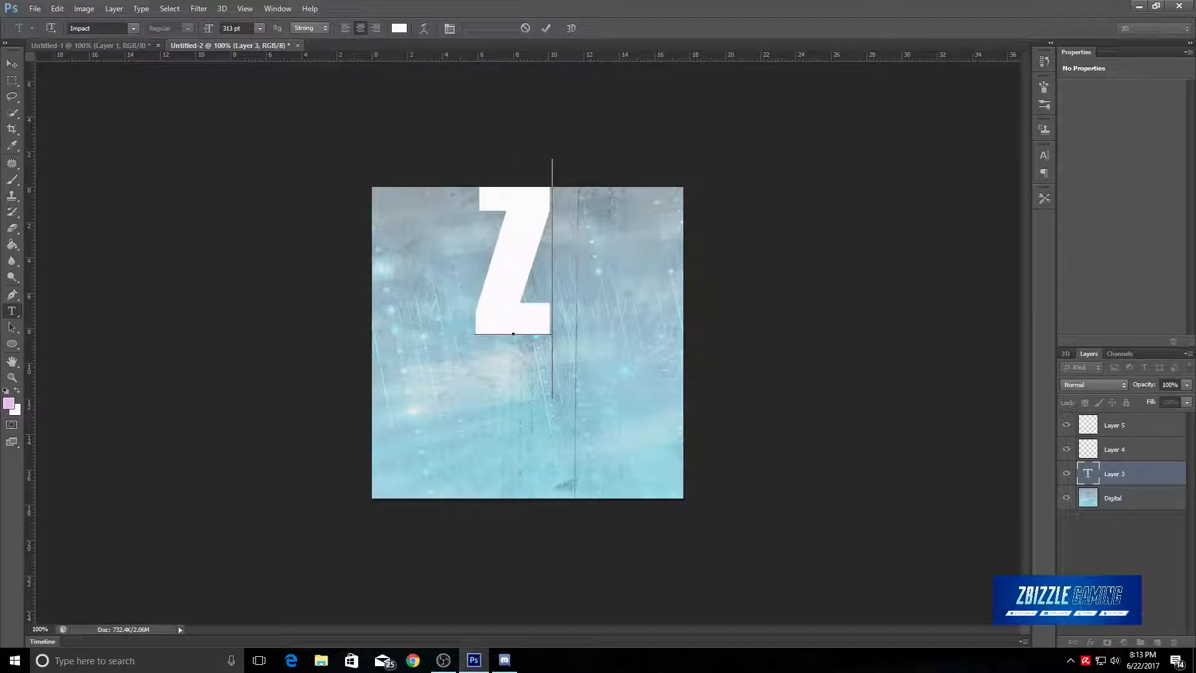
pyautogui.click(12, 64)
pyautogui.moveTo(503, 197); pyautogui.dragTo(536, 257)
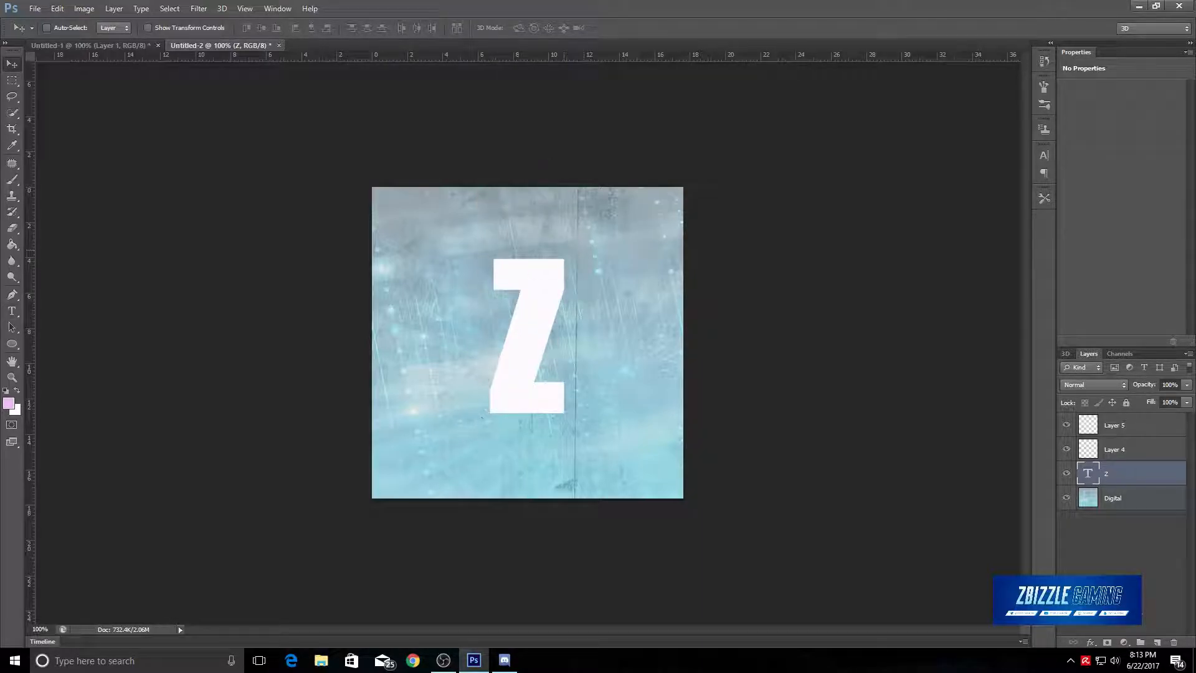
pyautogui.moveTo(564, 271); pyautogui.dragTo(579, 271)
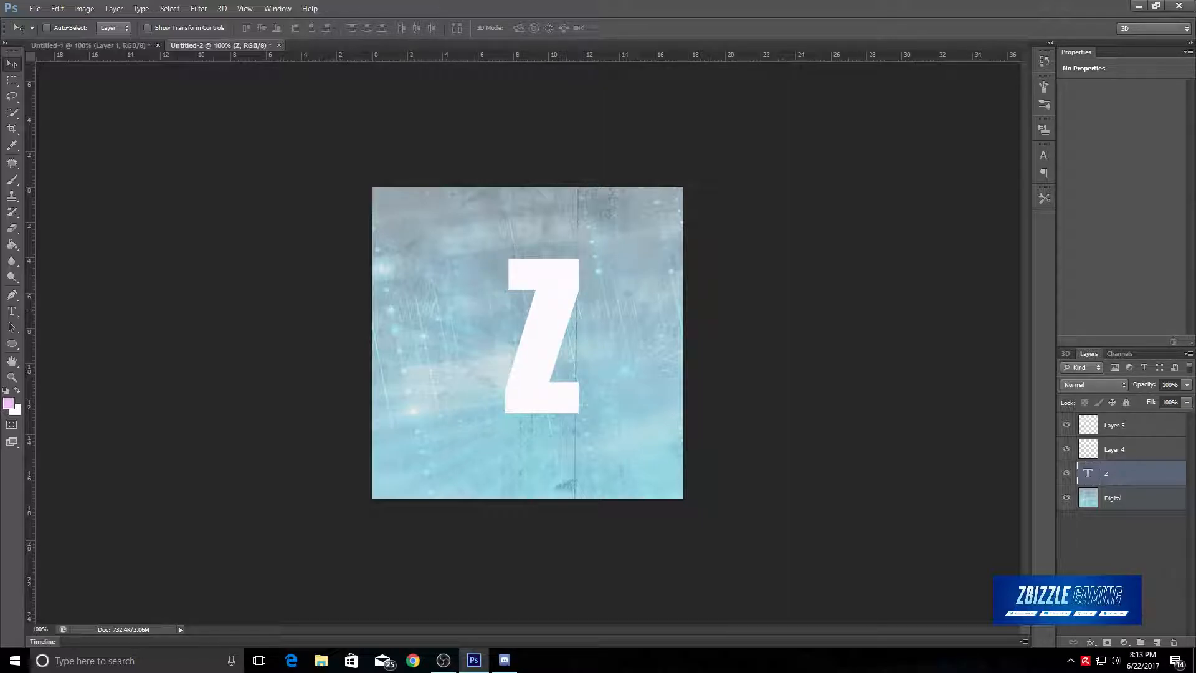
# Rotate the letter Z about 9° clockwise and shift it slightly back toward the canvas centre
pyautogui.hotkey('ctrl', 't')
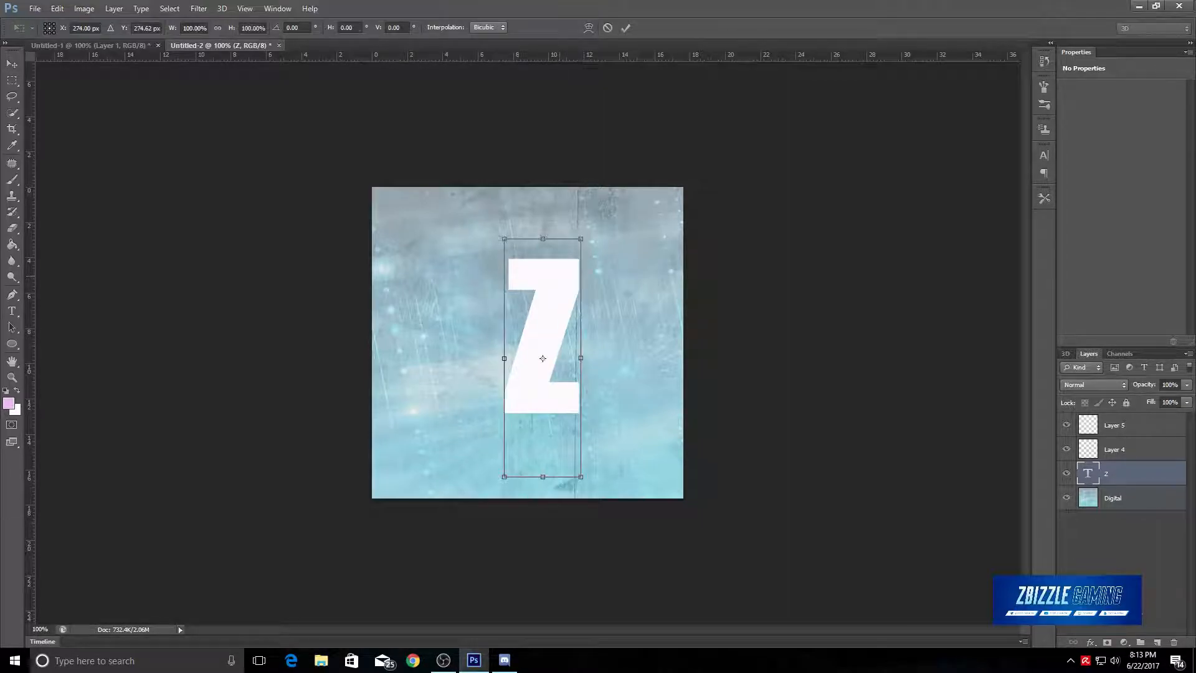
pyautogui.moveTo(605, 230); pyautogui.dragTo(631, 251)
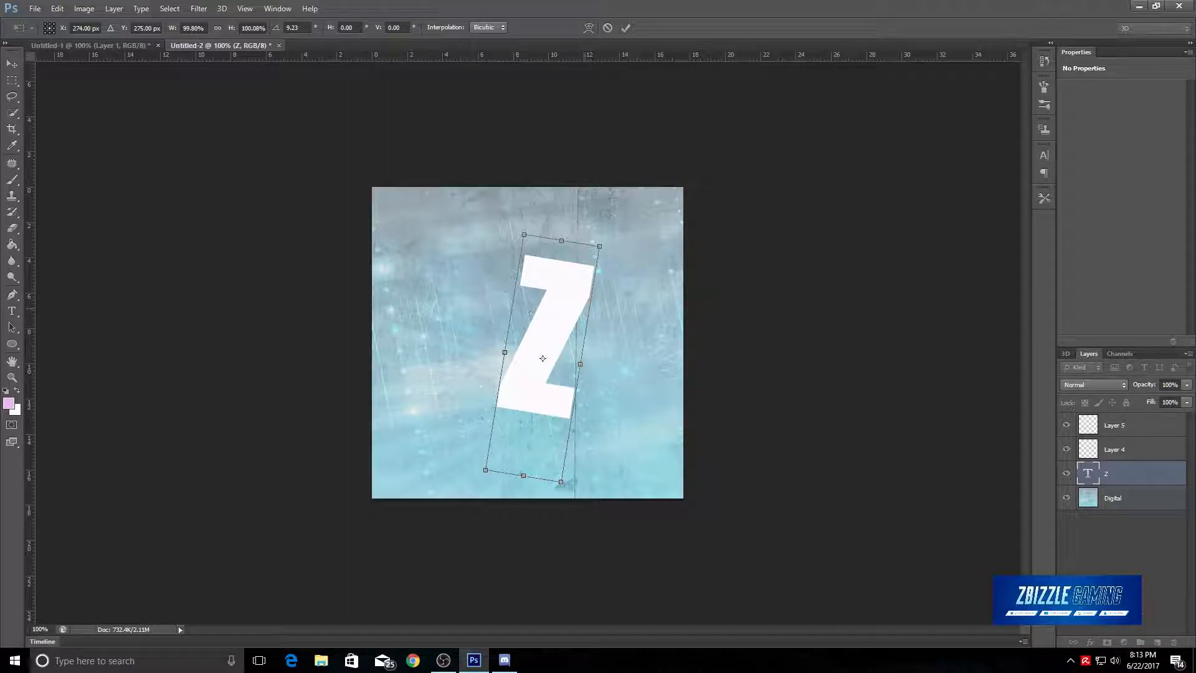
pyautogui.press('Return')
pyautogui.moveTo(565, 303); pyautogui.dragTo(553, 303)
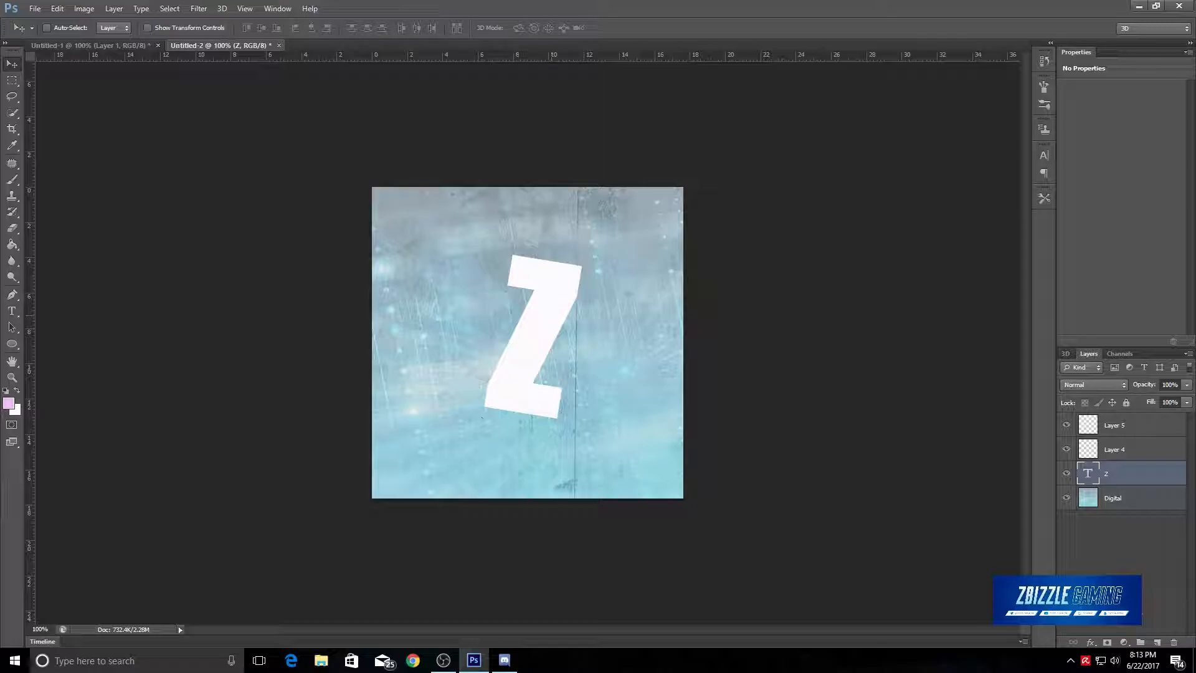
# Open the blending options of the Z text layer and enable a Drop Shadow
pyautogui.rightClick(1113, 474)
pyautogui.click(960, 165)
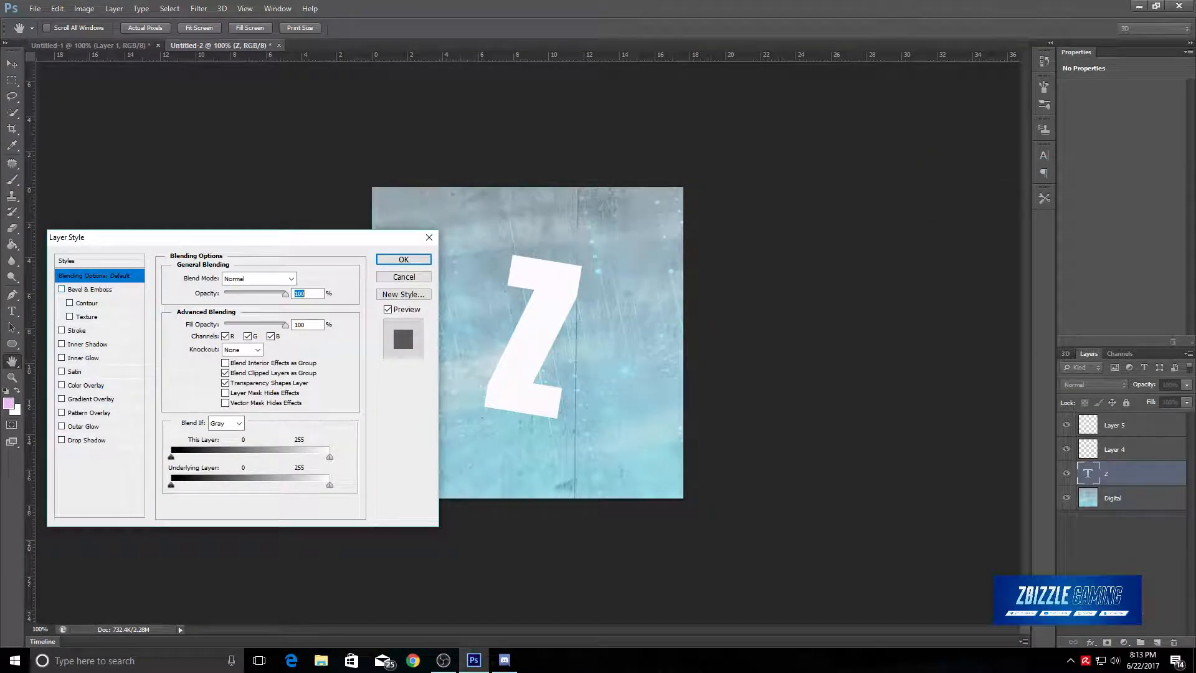
pyautogui.click(61, 440)
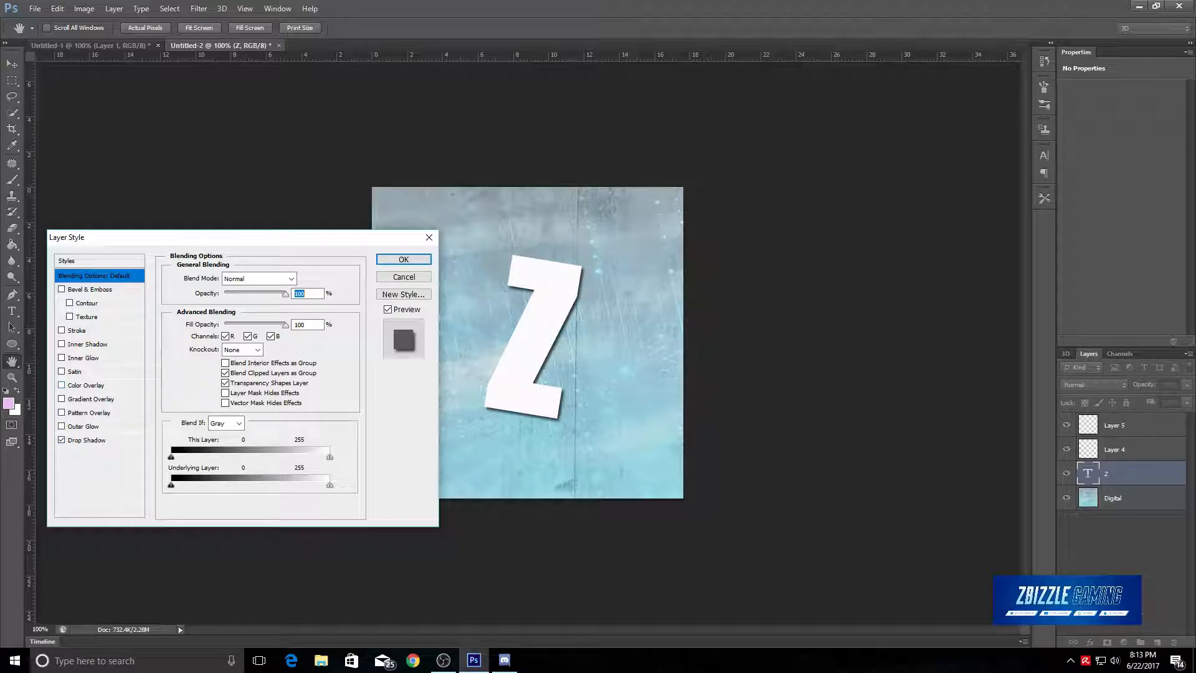
# Add an Inner Glow to the Z layer with the near-black colour 1c1c18 and apply the layer style
pyautogui.click(61, 358)
pyautogui.click(84, 358)
pyautogui.click(202, 322)
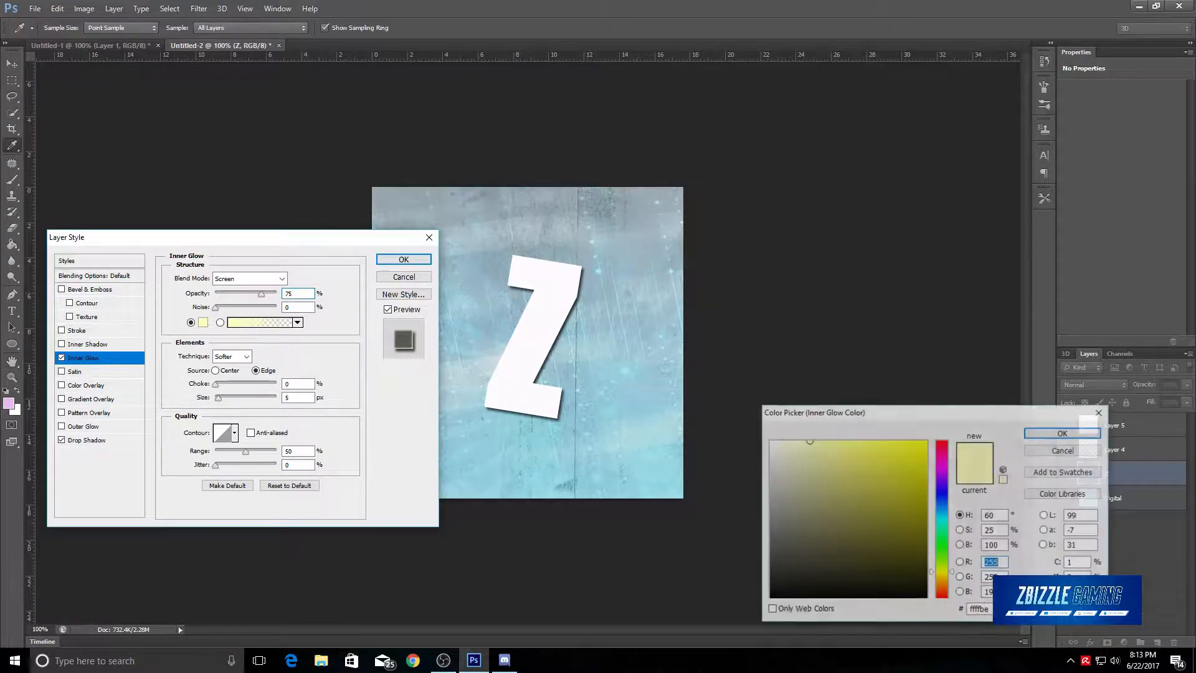
pyautogui.click(789, 581)
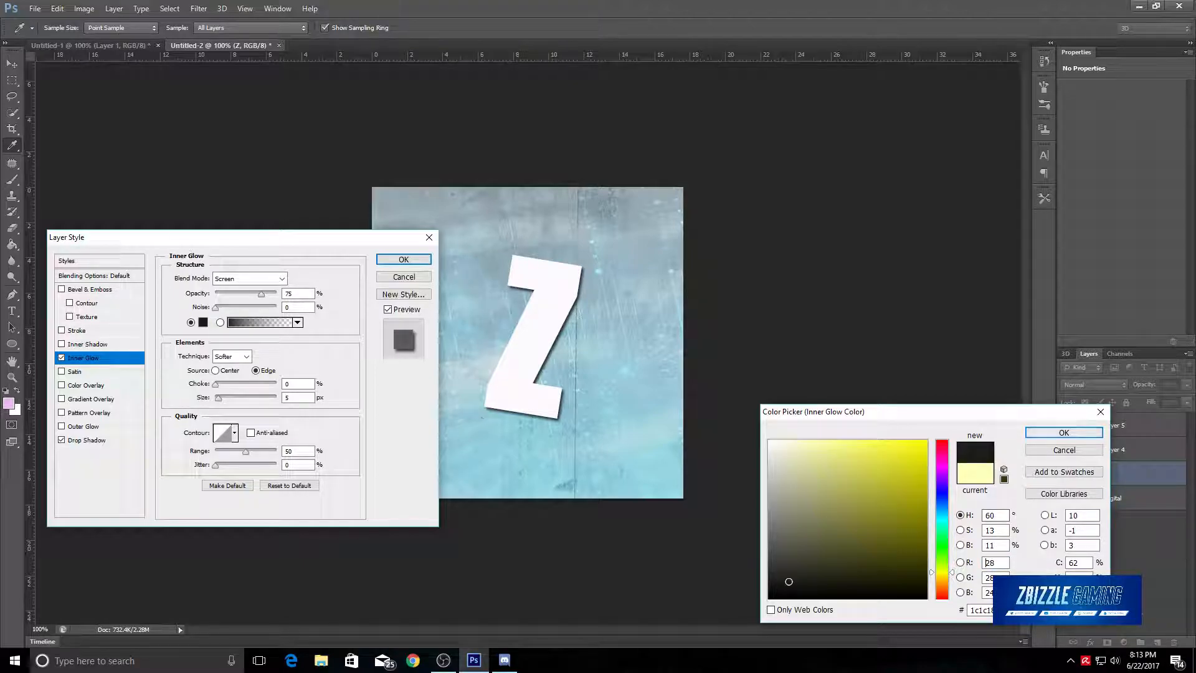
pyautogui.press('Return')
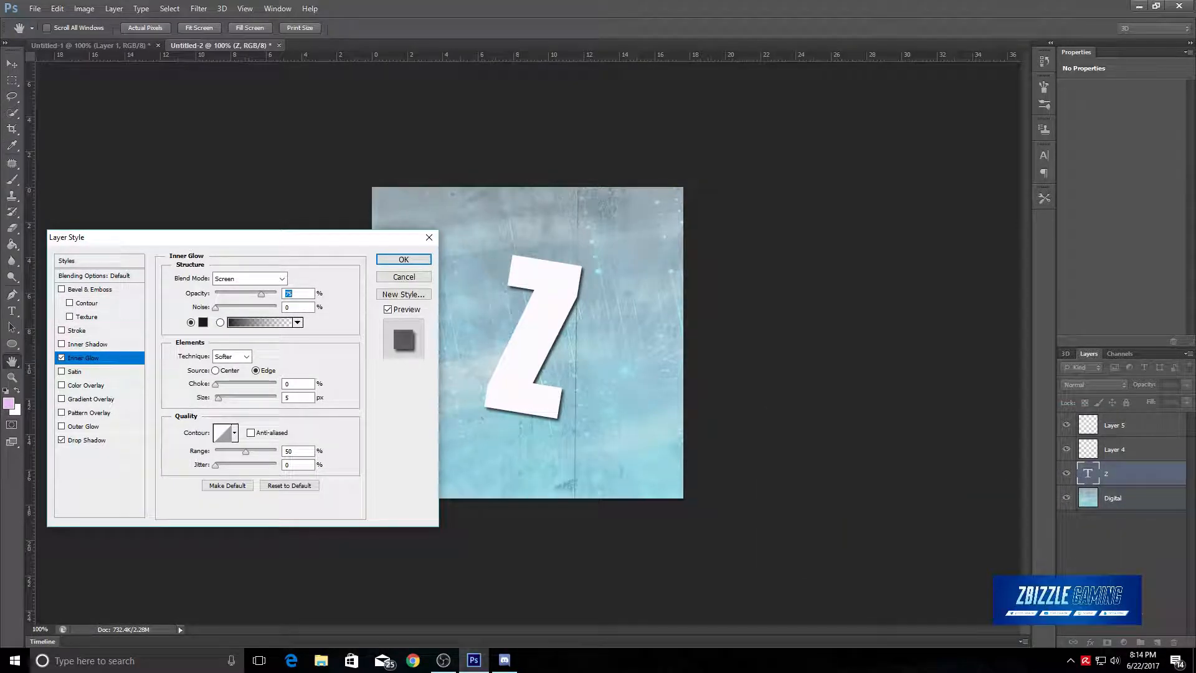
pyautogui.press('Return')
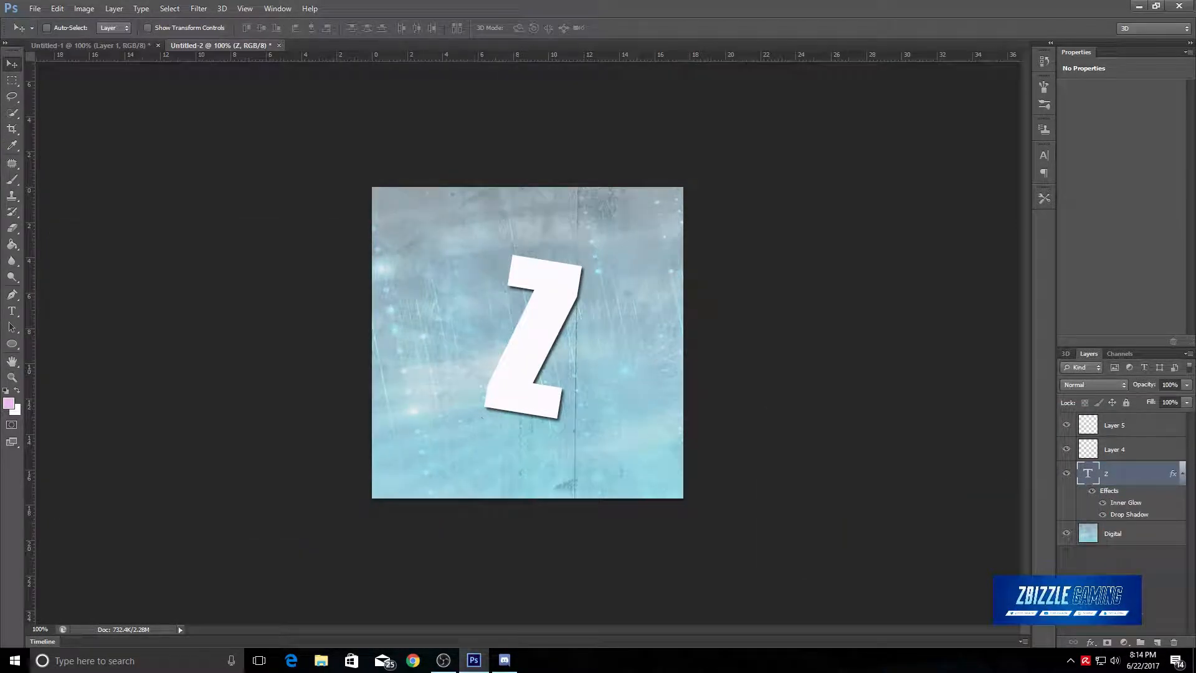
# Draw a pink circle about 342 × 338 px on Layer 4 and move it to the middle of the canvas
pyautogui.click(1130, 449)
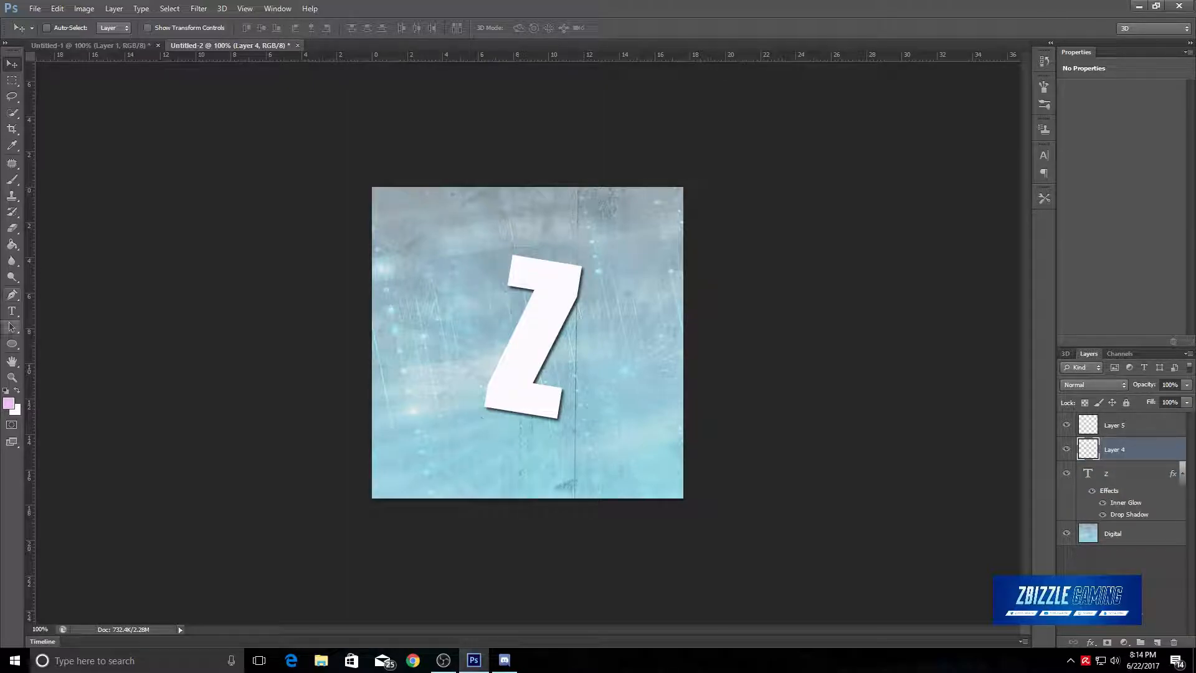
pyautogui.click(12, 343)
pyautogui.moveTo(451, 228); pyautogui.dragTo(663, 437)
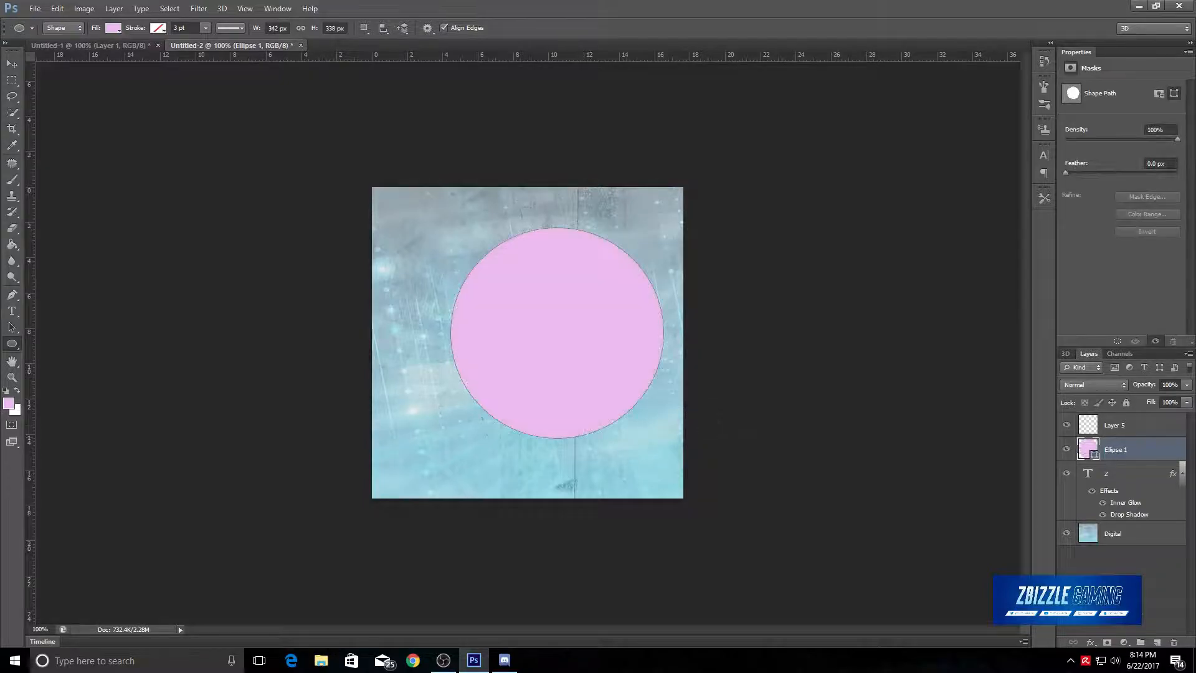
pyautogui.press('v')
pyautogui.moveTo(554, 239); pyautogui.dragTo(528, 281)
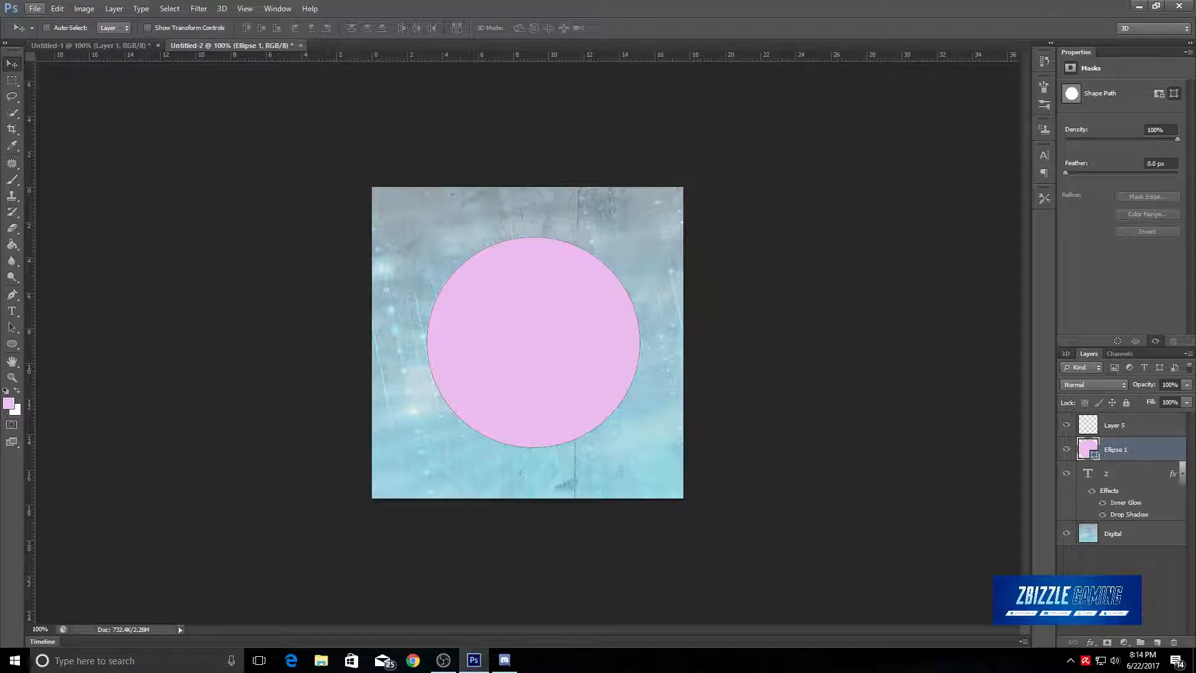
# Undo the move and the drawing of the pink circle on Layer 4
pyautogui.click(57, 9)
pyautogui.click(82, 46)
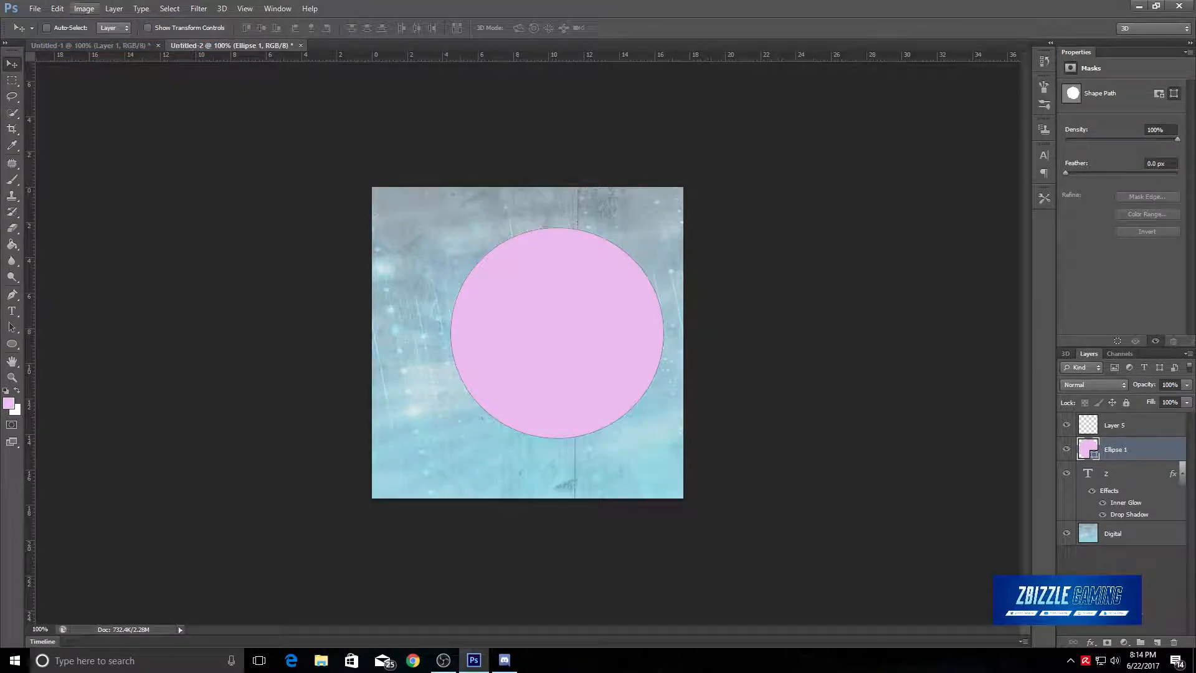
pyautogui.click(58, 8)
pyautogui.click(83, 46)
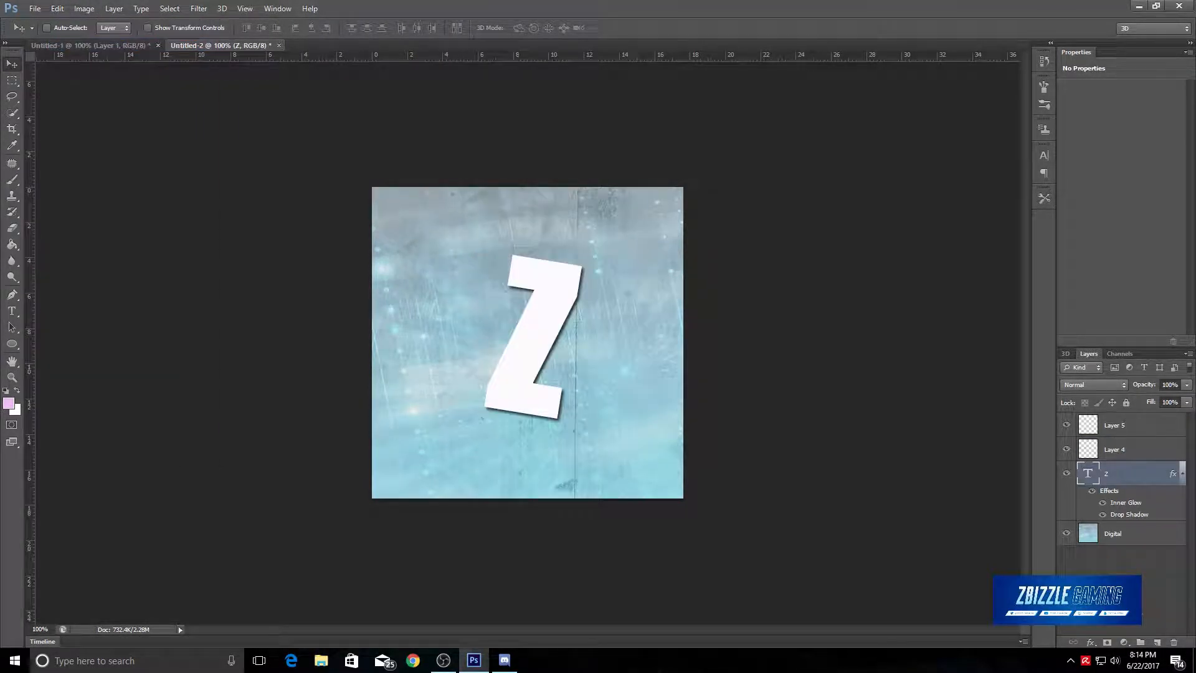
# Draw an ellipse about 344 × 356 px over the letter Z, directly above the Z text layer, and remove its fill
pyautogui.click(12, 343)
pyautogui.moveTo(474, 206); pyautogui.dragTo(673, 439)
pyautogui.click(113, 29)
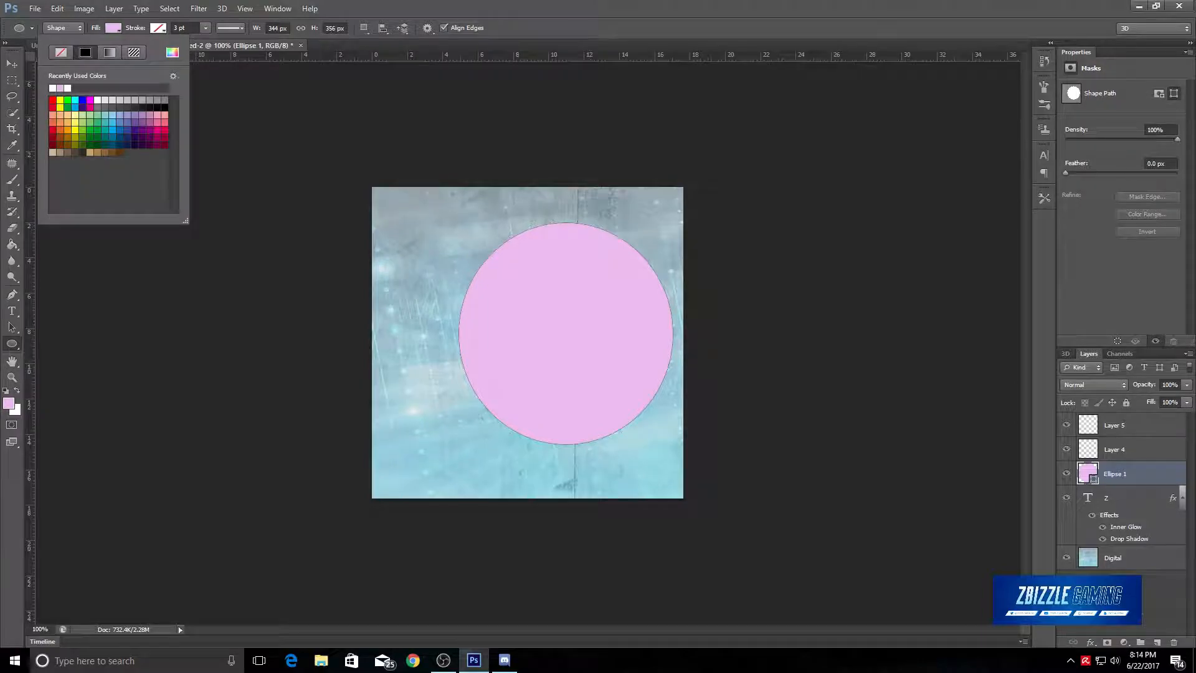
pyautogui.click(61, 52)
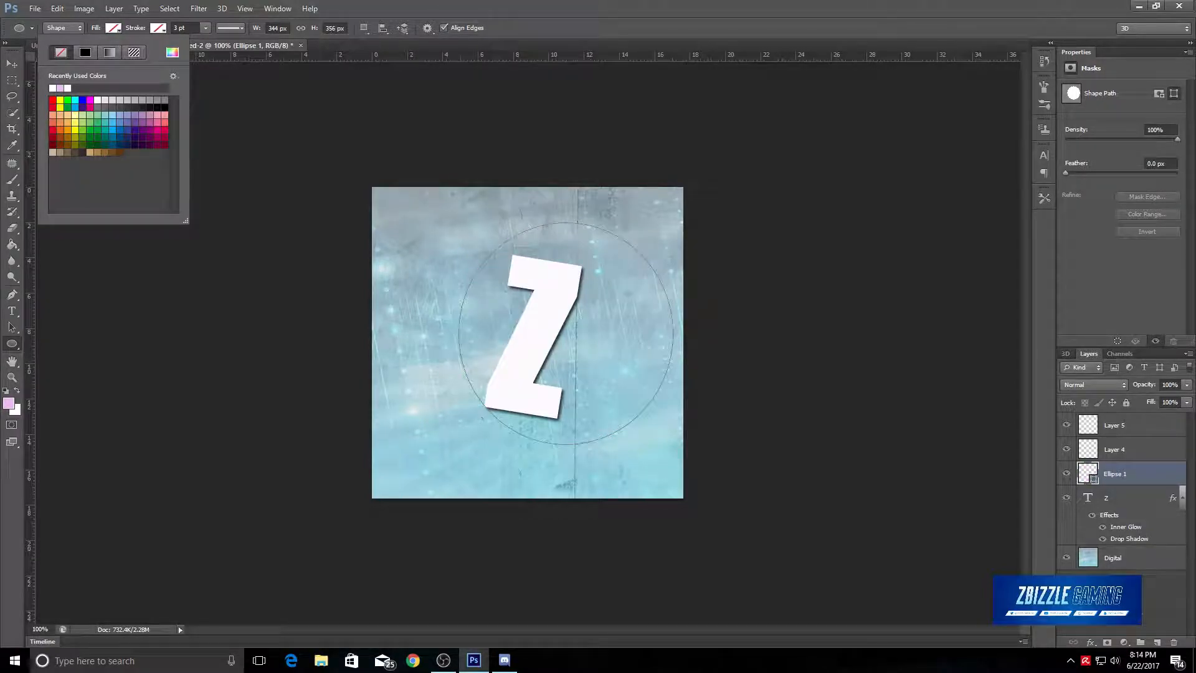
pyautogui.click(113, 28)
# Give the unfilled ellipse a solid black stroke and set the stroke width to 22 pt
pyautogui.click(158, 28)
pyautogui.click(130, 52)
pyautogui.click(205, 28)
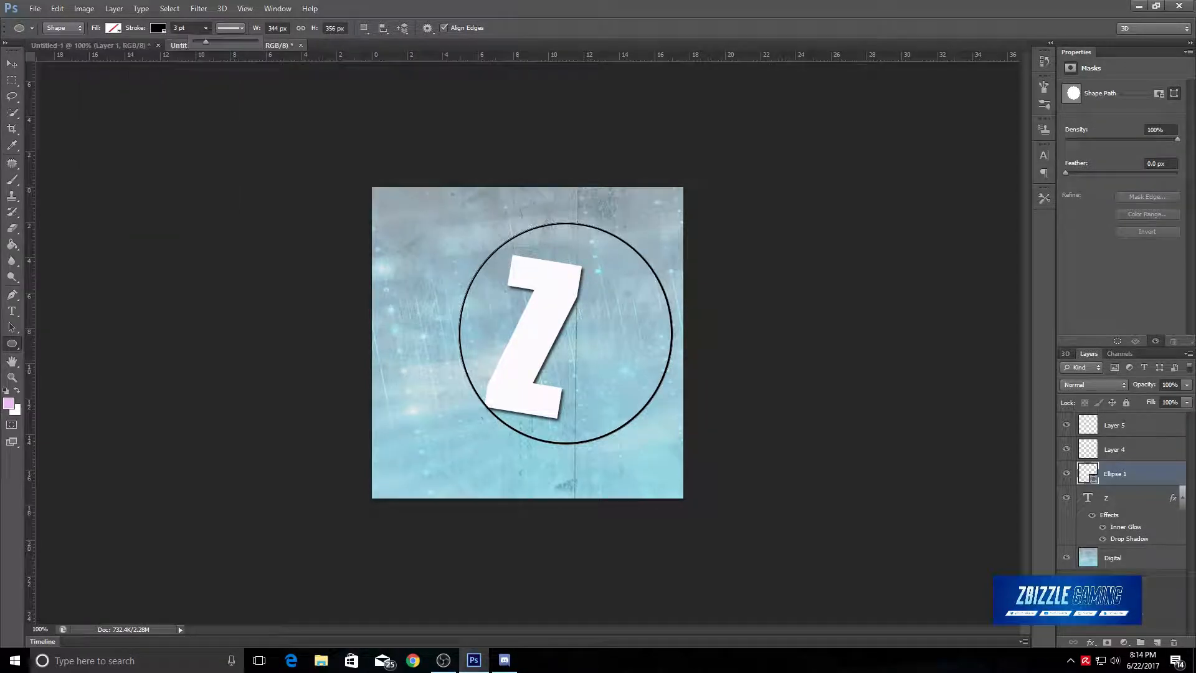
pyautogui.moveTo(206, 41); pyautogui.dragTo(226, 42)
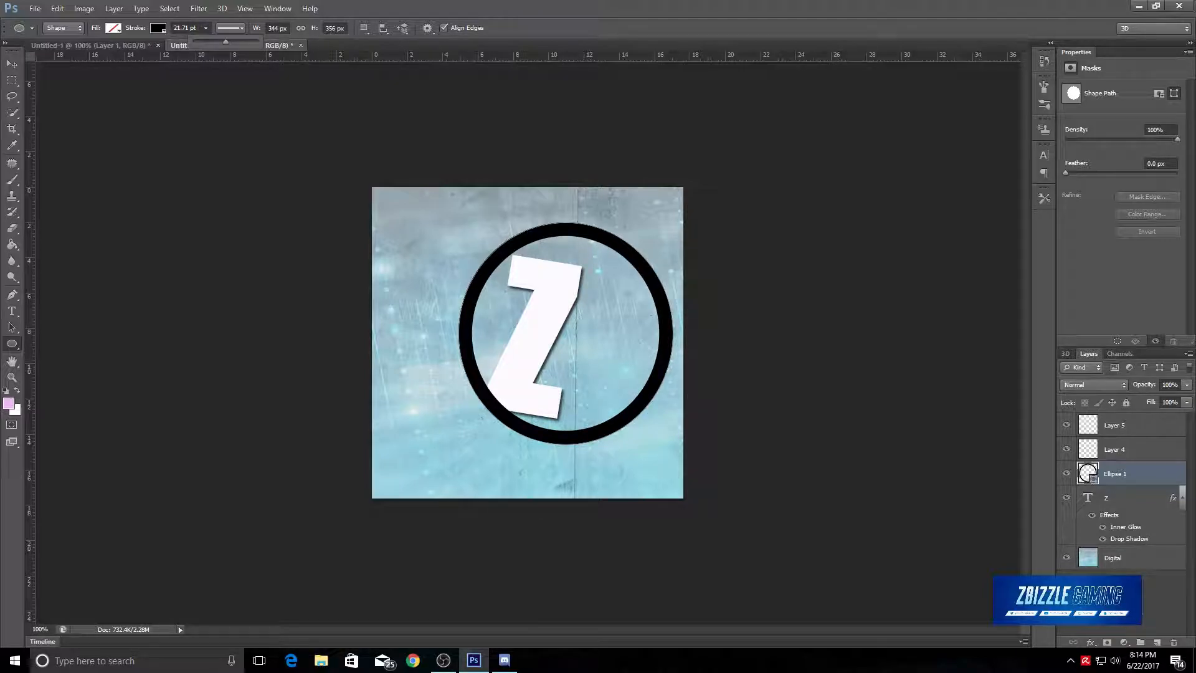
pyautogui.click(175, 28)
pyautogui.write('22')
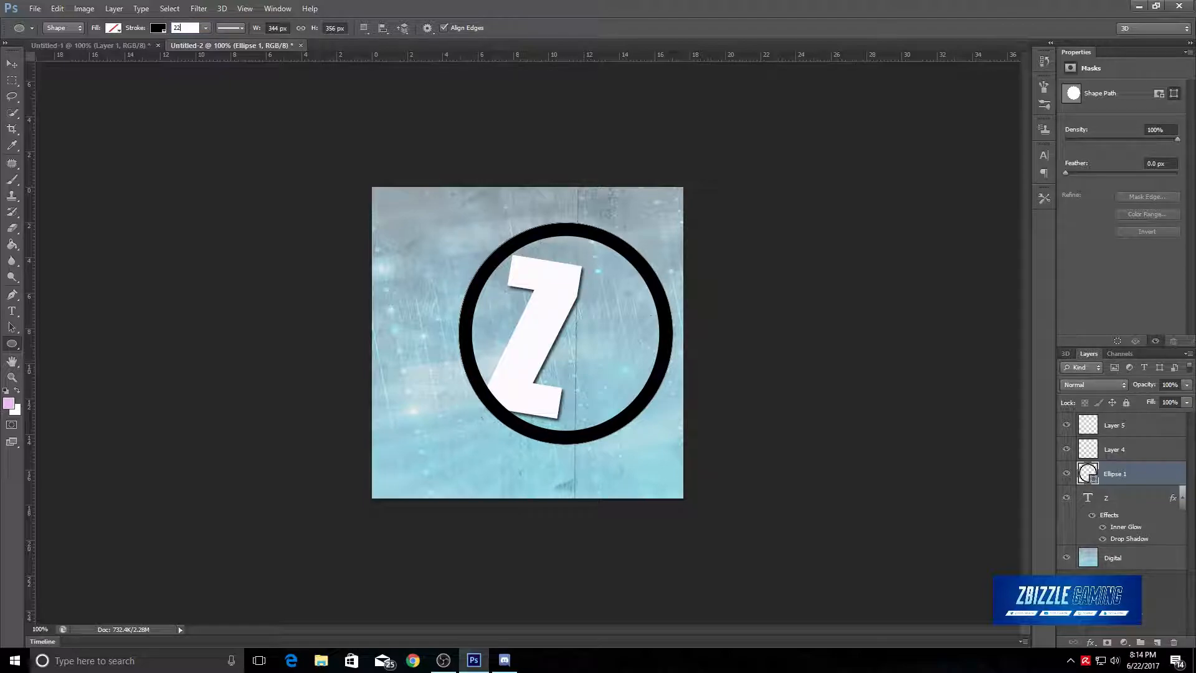
# Try the dashed and dotted stroke styles on the ring and restore the solid line
pyautogui.click(231, 28)
pyautogui.click(226, 81)
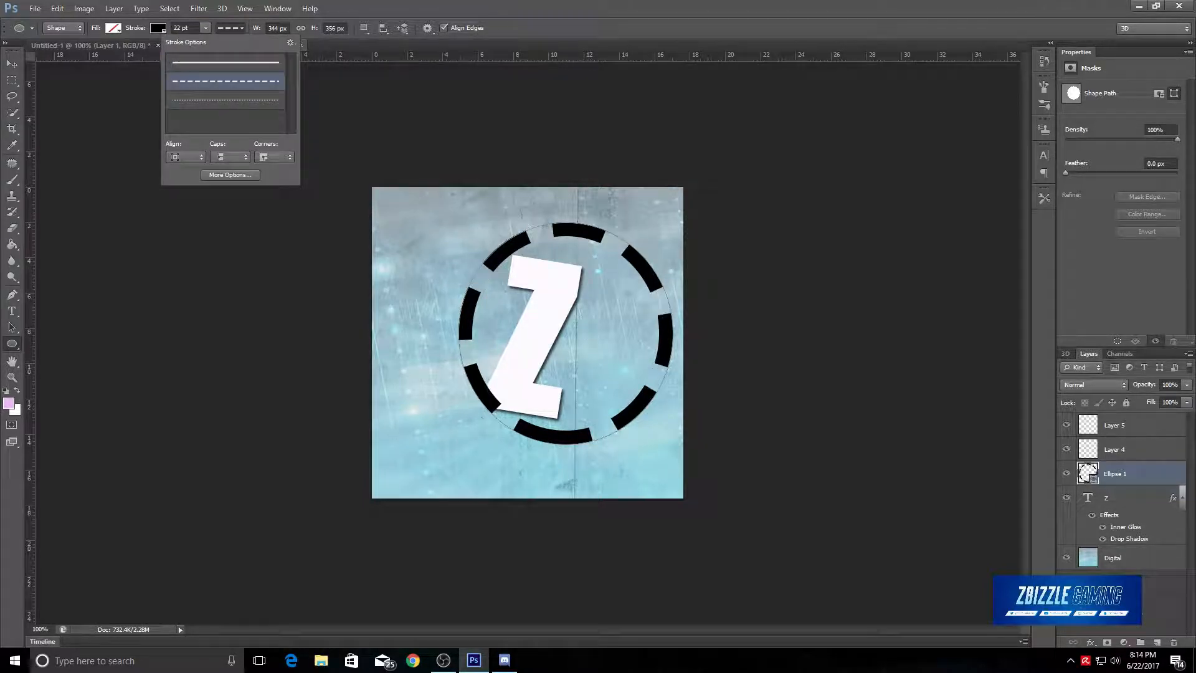
pyautogui.click(225, 100)
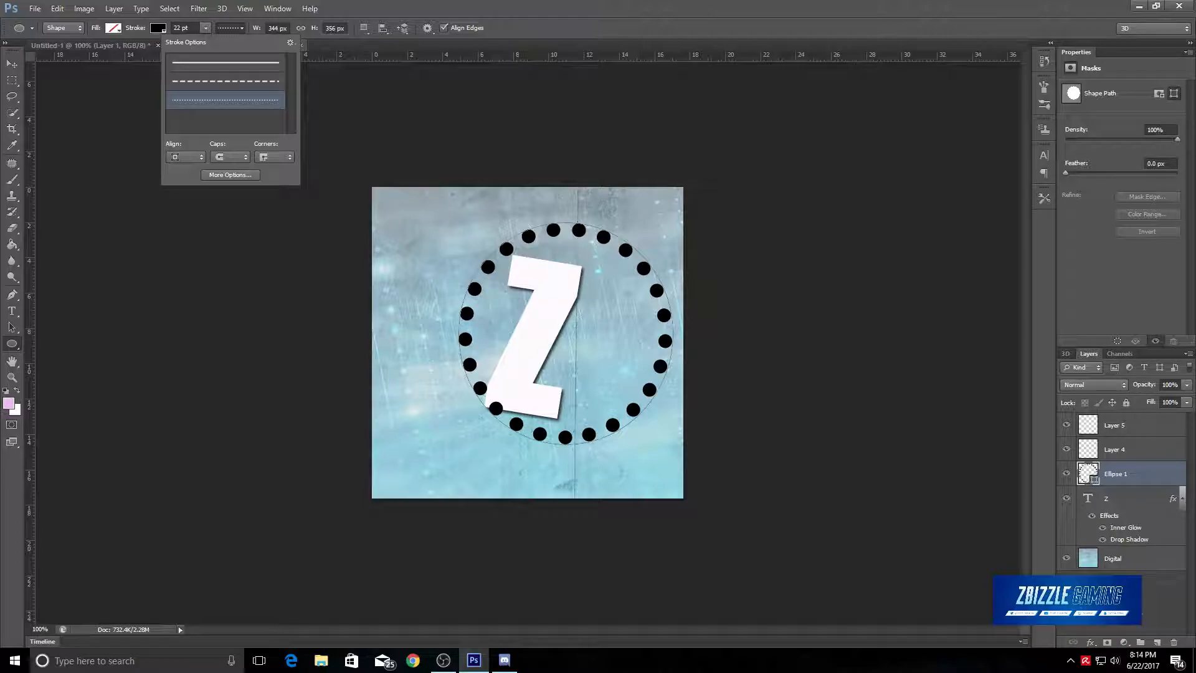
pyautogui.click(225, 62)
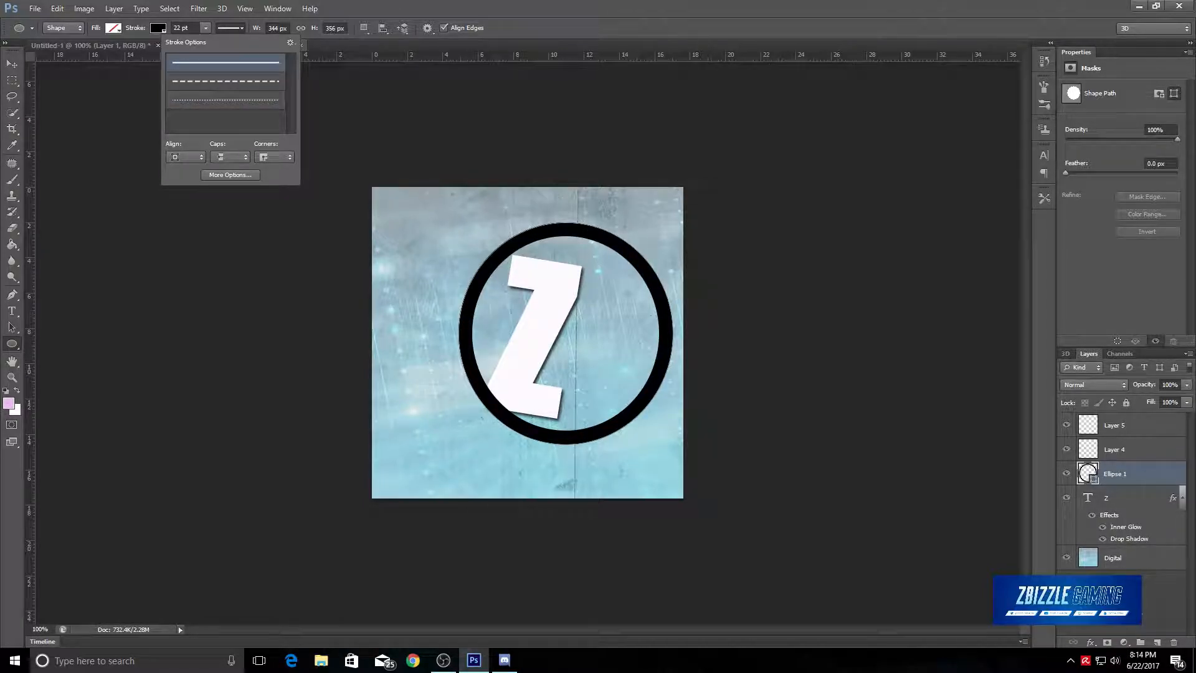
# Change the ring's stroke colour to white and try adjusting the shape's width value
pyautogui.click(158, 28)
pyautogui.click(97, 88)
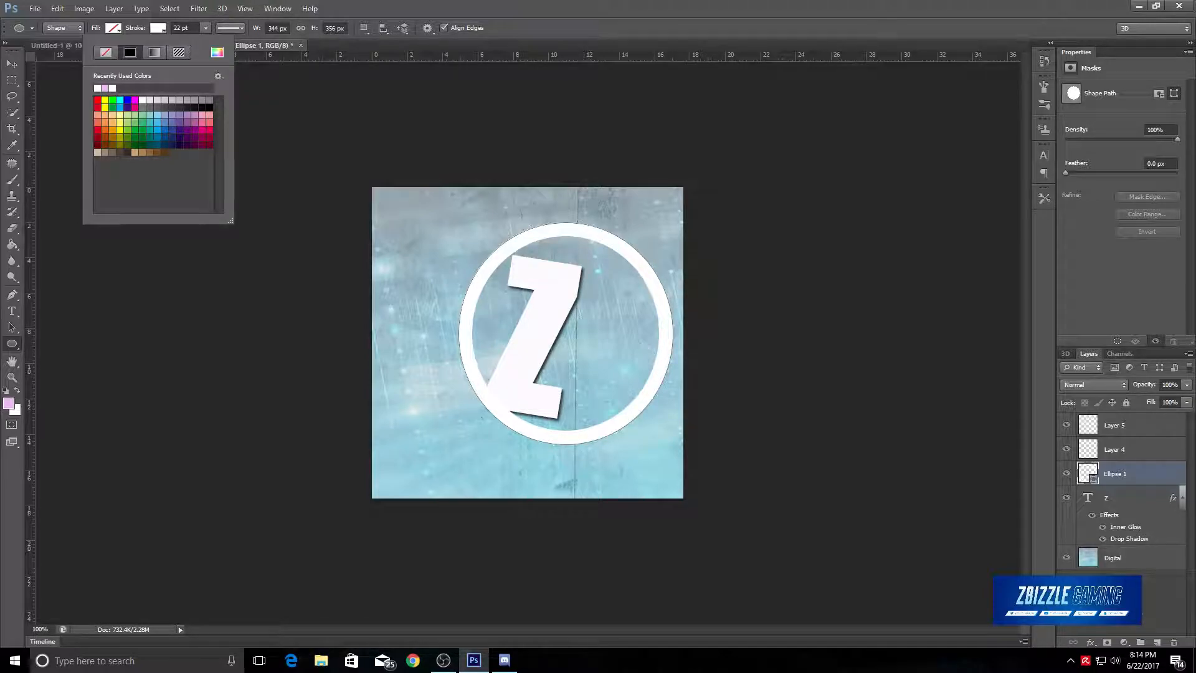
pyautogui.click(273, 28)
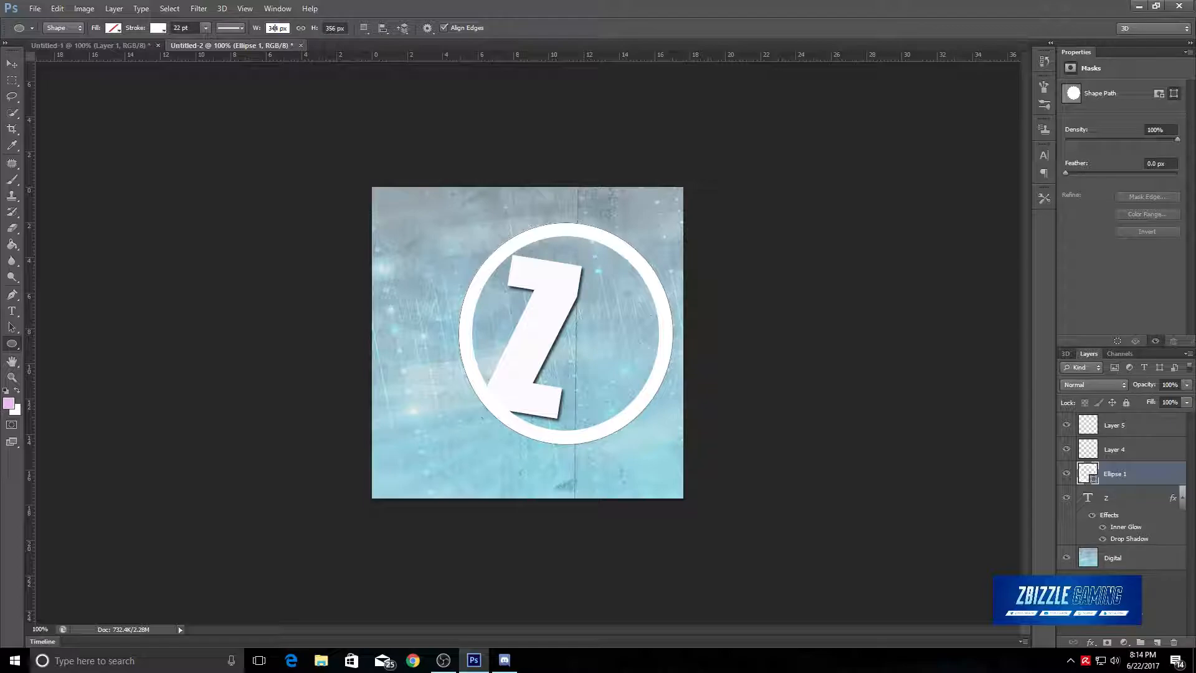
pyautogui.press('BackSpace')
pyautogui.write('5')
pyautogui.press('BackSpace')
pyautogui.write('6')
# Move the white ring around the letter Z and scale it down to about 80%
pyautogui.click(11, 63)
pyautogui.moveTo(610, 210); pyautogui.dragTo(578, 219)
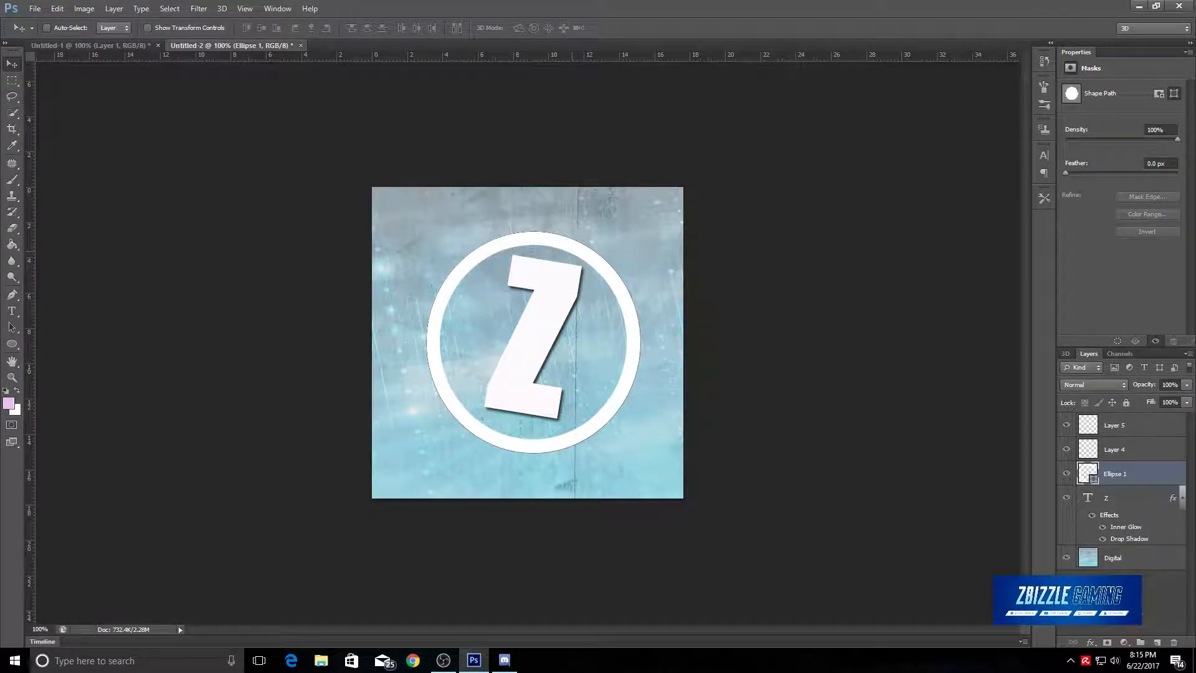
pyautogui.hotkey('ctrl', 't')
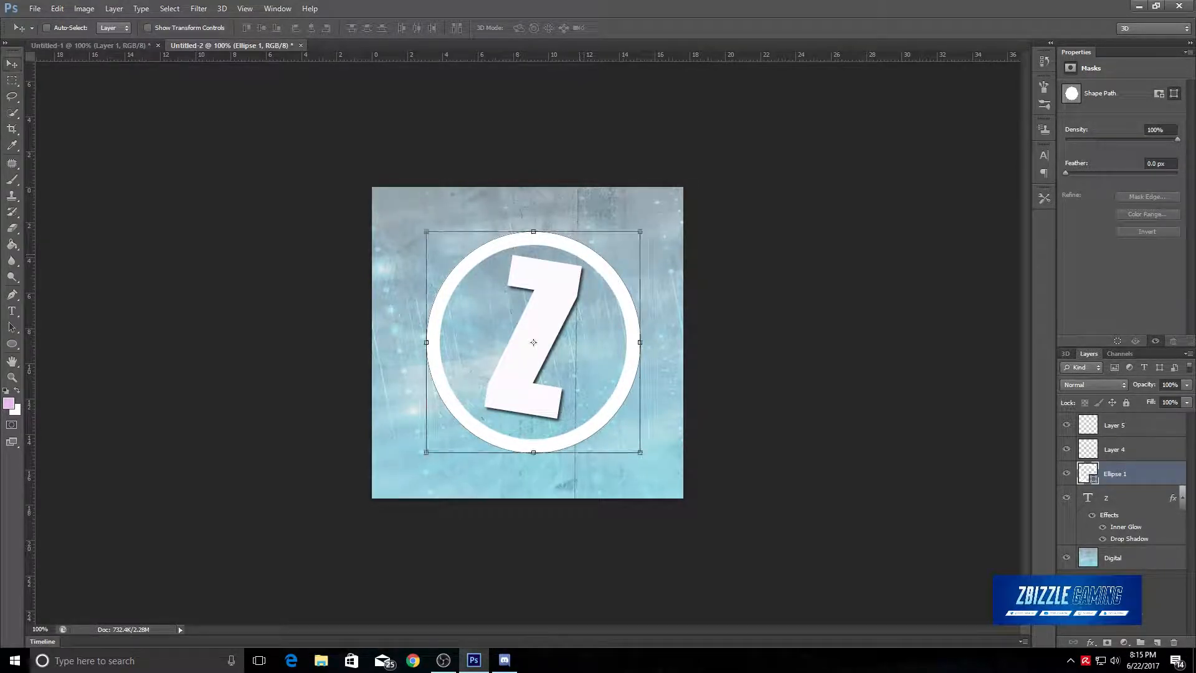
pyautogui.moveTo(640, 231); pyautogui.dragTo(583, 274)
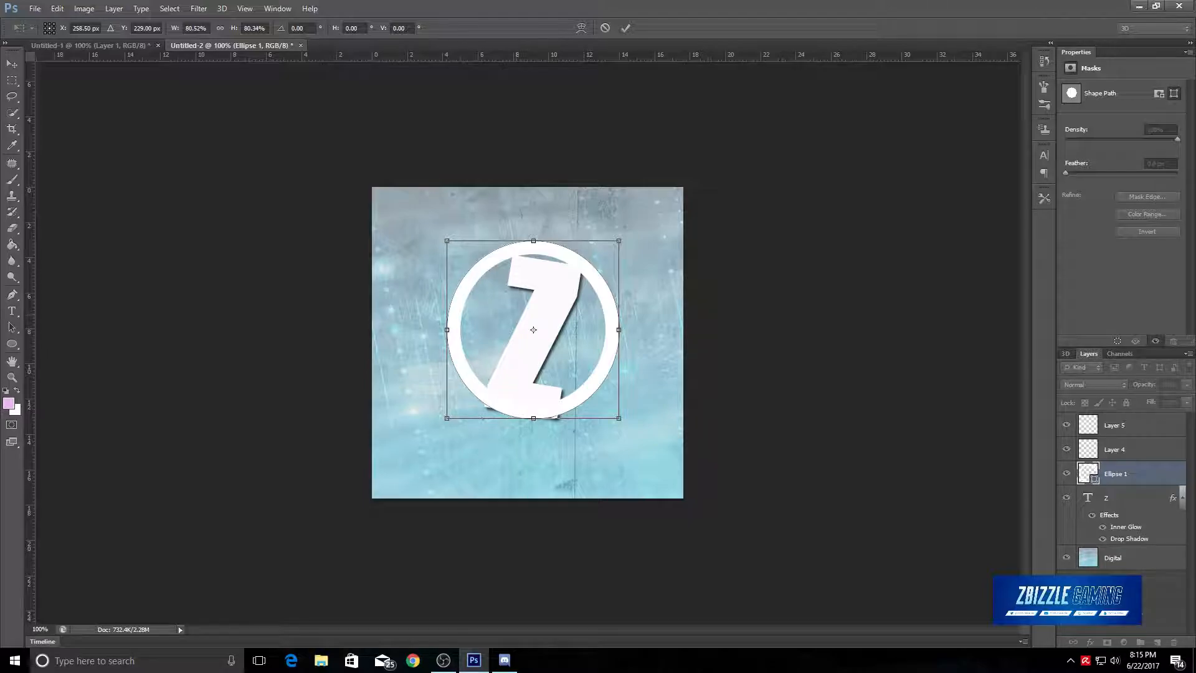
pyautogui.press('Return')
# Place the Ellipse 1 layer below the Z layer and apply Drop Shadow, Bevel & Emboss with Contour, and Inner Shadow to it
pyautogui.moveTo(1097, 524); pyautogui.dragTo(1115, 534)
pyautogui.rightClick(1115, 534)
pyautogui.click(1067, 69)
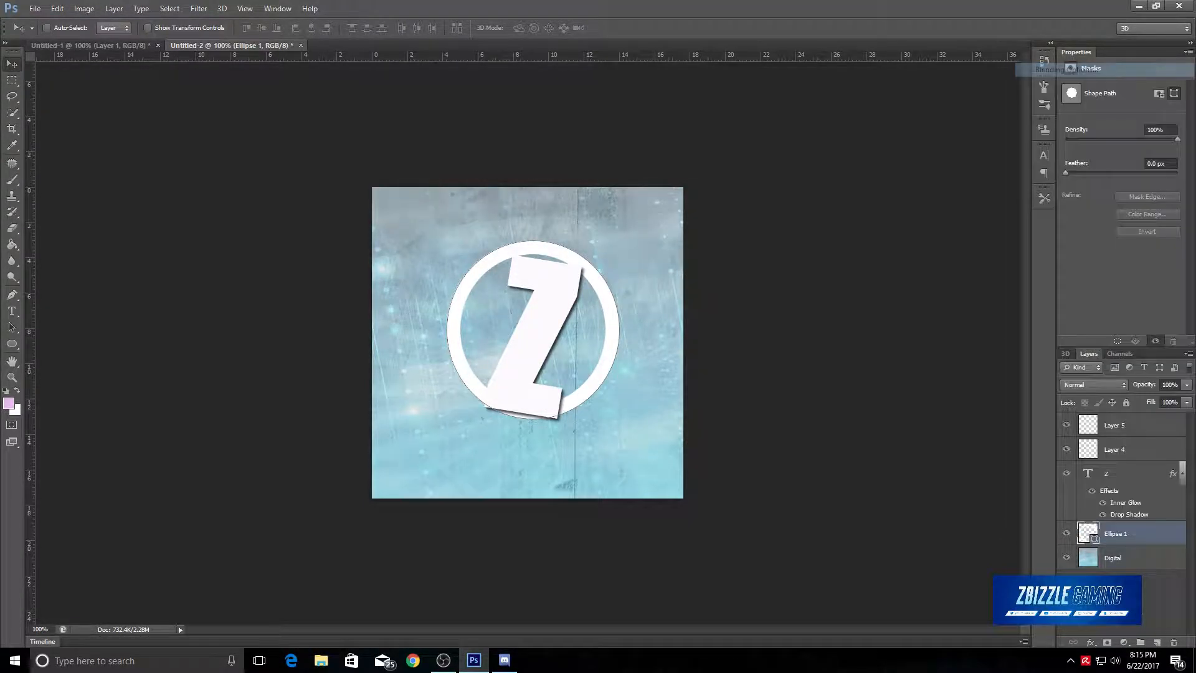
pyautogui.click(61, 440)
pyautogui.click(61, 289)
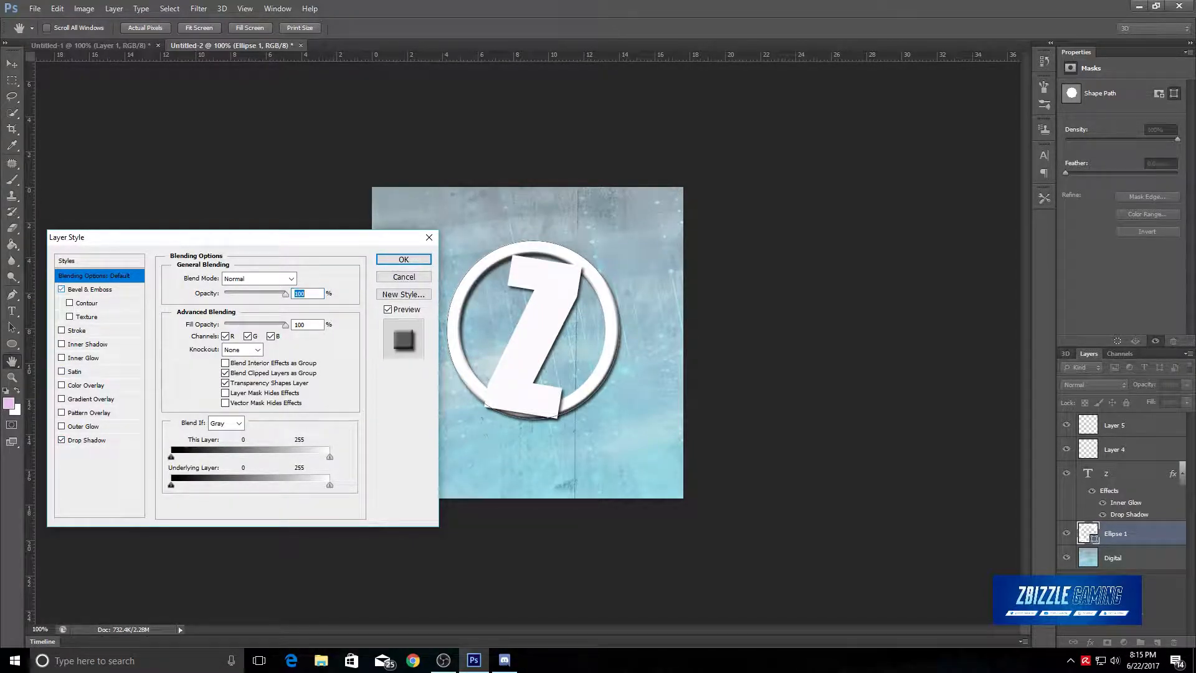
pyautogui.click(69, 303)
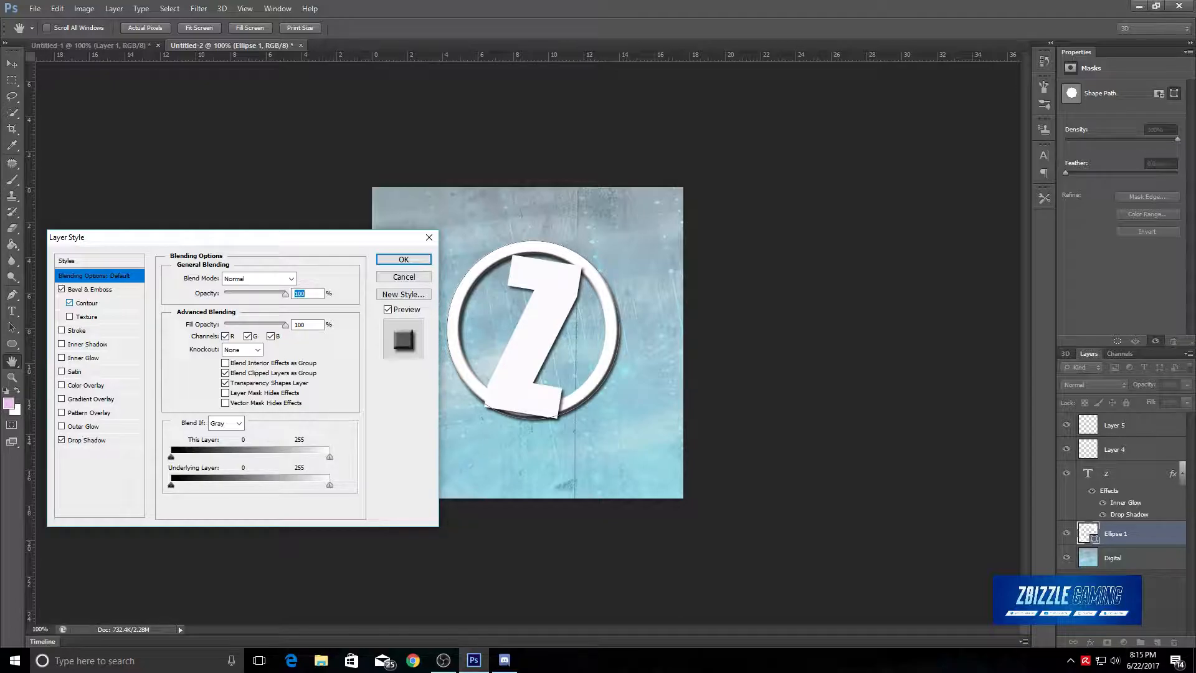
pyautogui.click(61, 343)
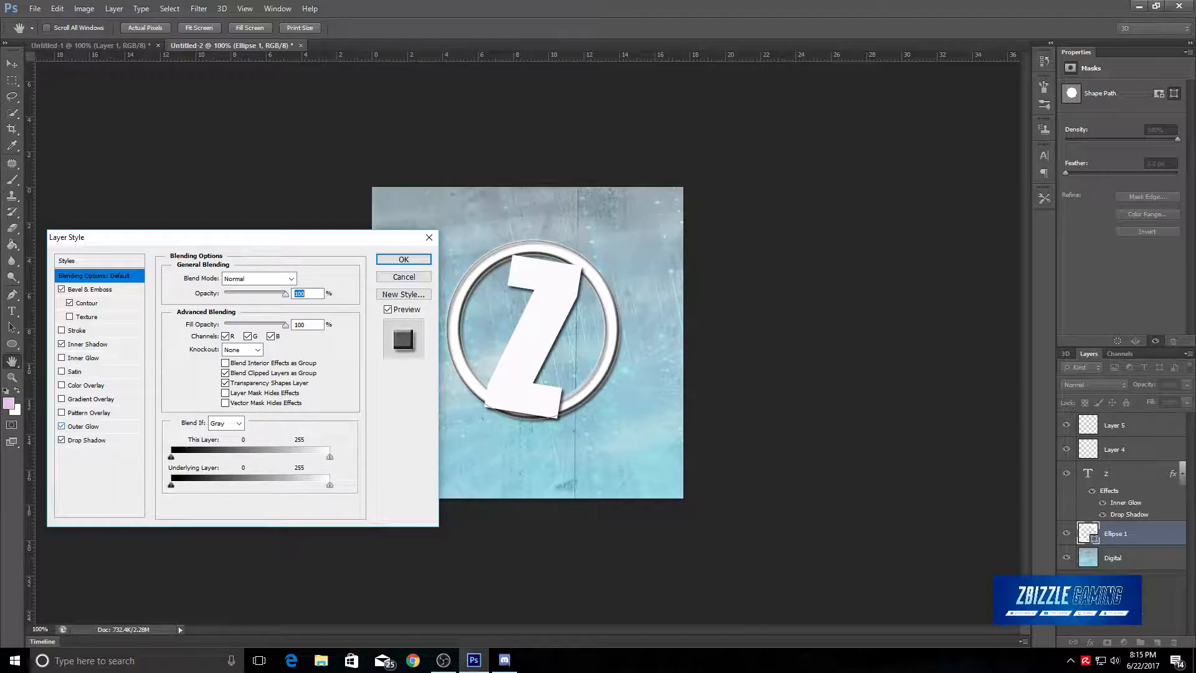
pyautogui.click(403, 259)
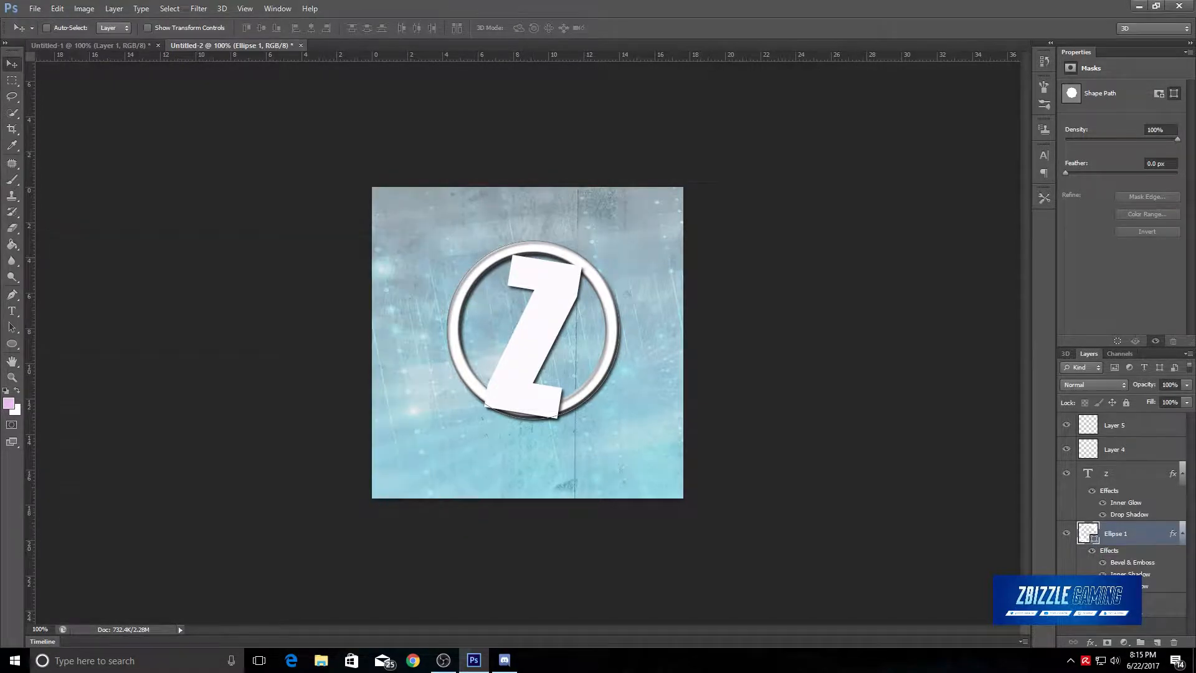
# Shift the ring slightly down towards the canvas centre and scale the letter Z down to fit inside it
pyautogui.moveTo(612, 284); pyautogui.dragTo(542, 311)
pyautogui.click(1130, 474)
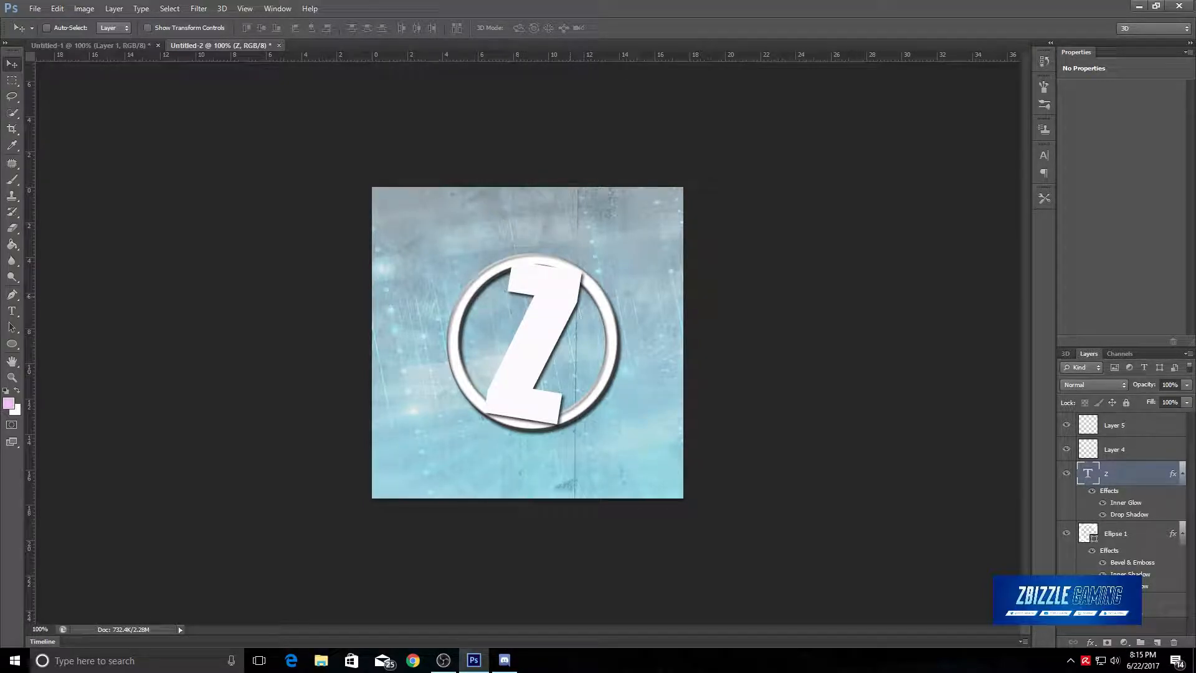
pyautogui.hotkey('ctrl', 't')
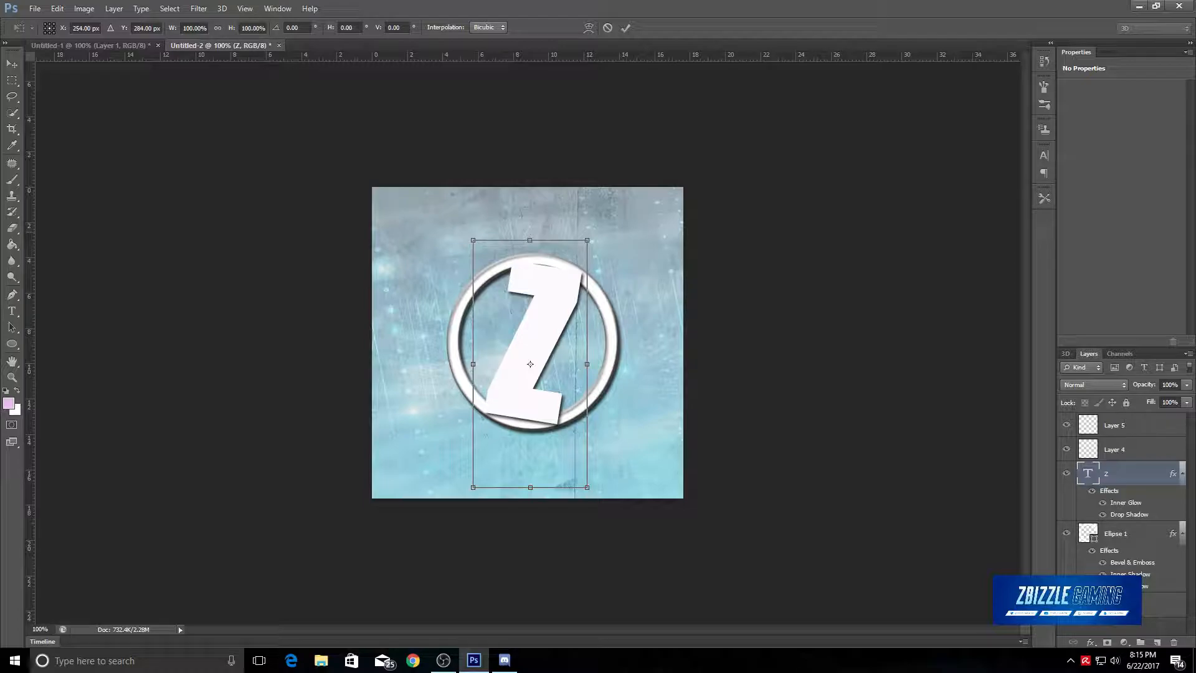
pyautogui.moveTo(587, 240); pyautogui.dragTo(576, 287)
pyautogui.press('Return')
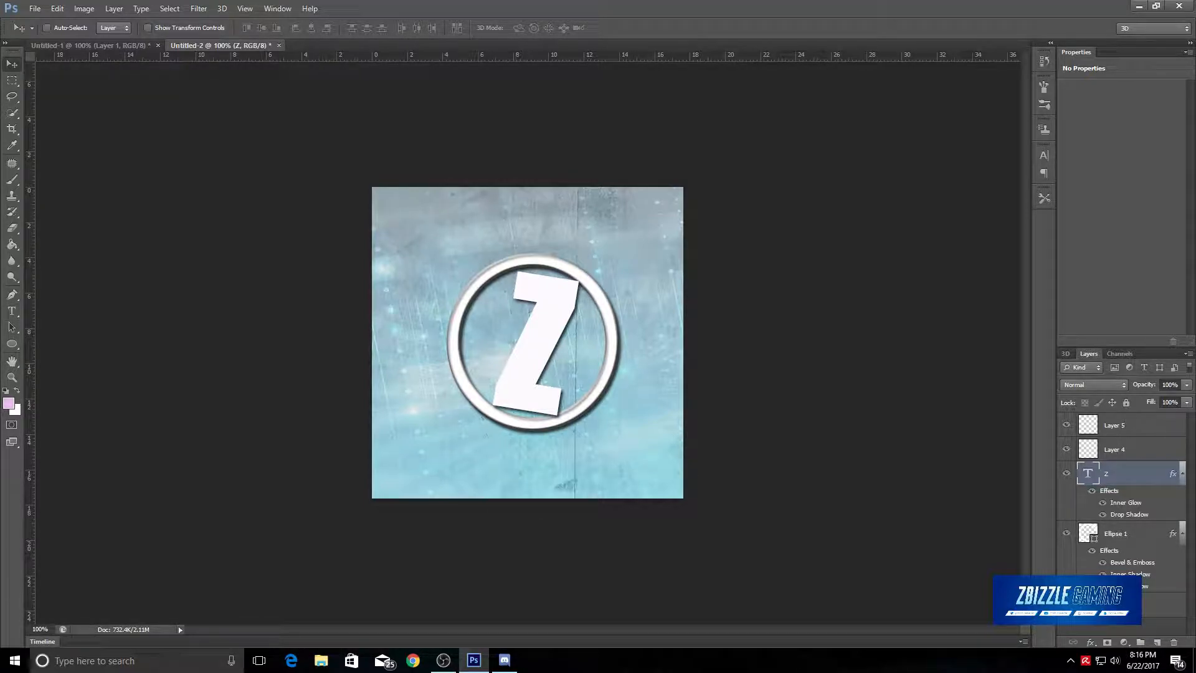
# Change the font of the letter Z to Comic Sans MS and shift the letter slightly up within the ring
pyautogui.press('t')
pyautogui.click(526, 410)
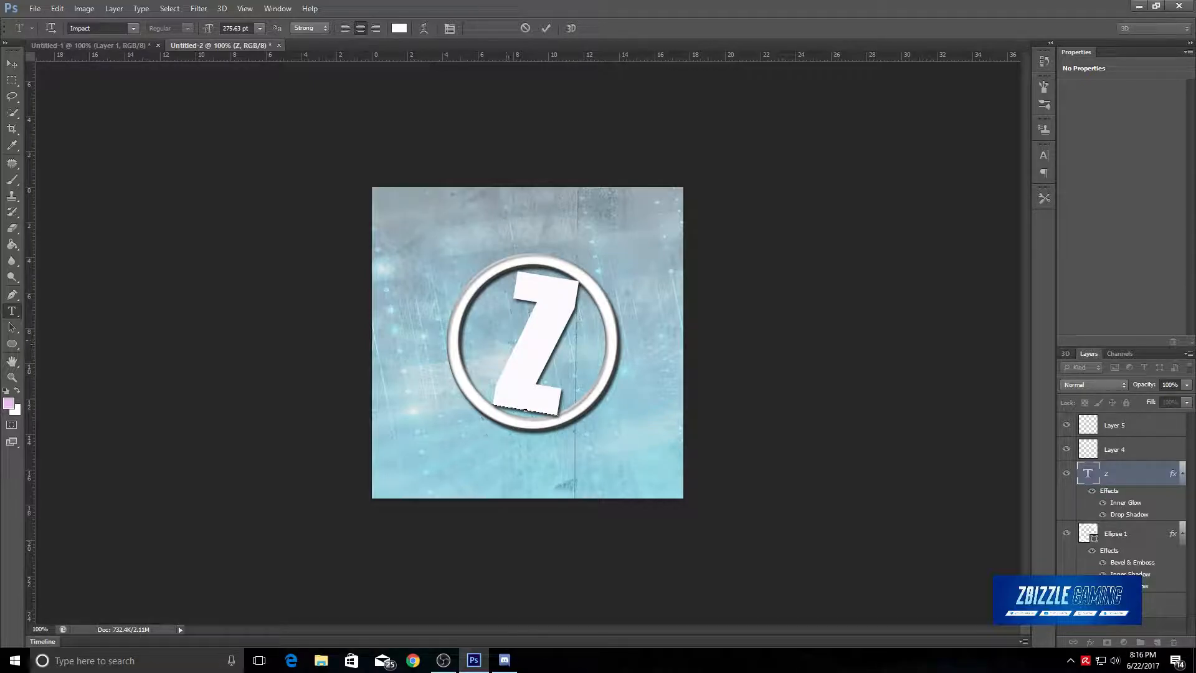
pyautogui.hotkey('ctrl', 'a')
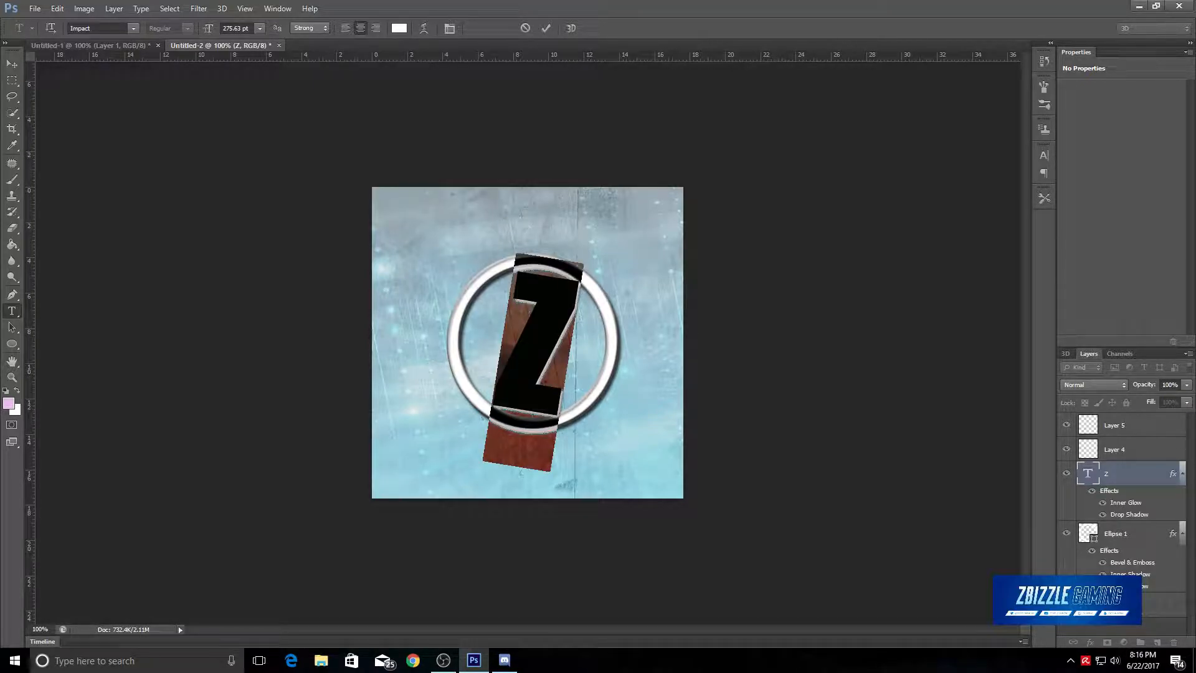
pyautogui.click(133, 28)
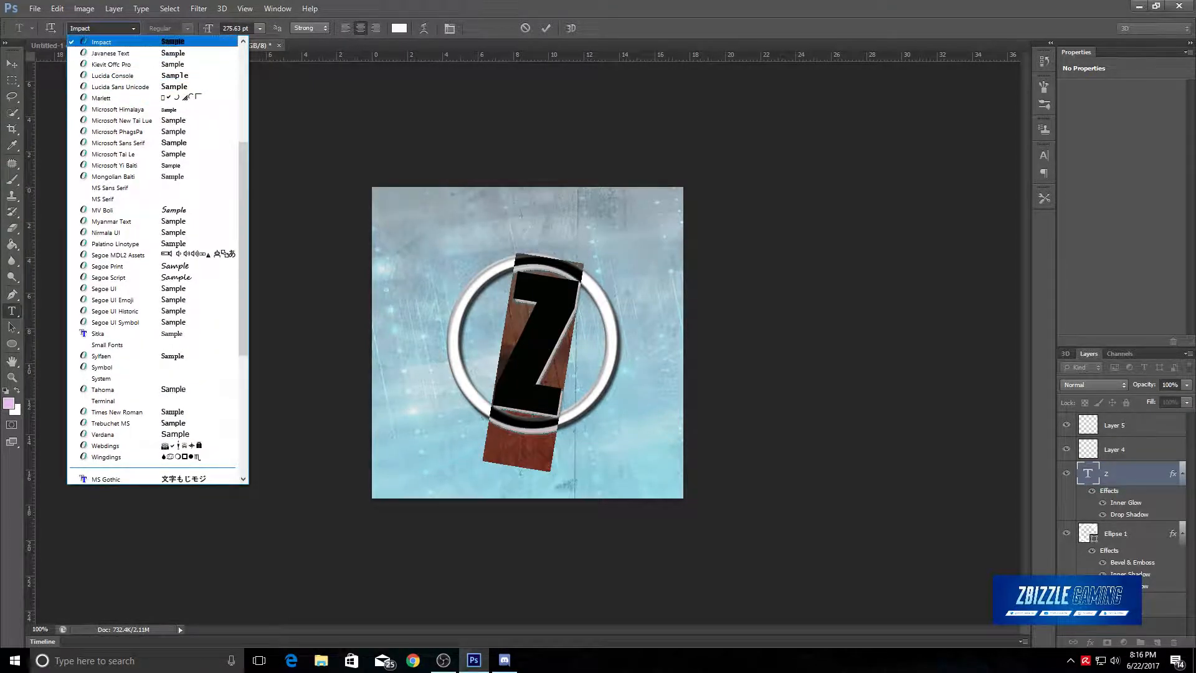
pyautogui.scroll(-3, 153, 262)
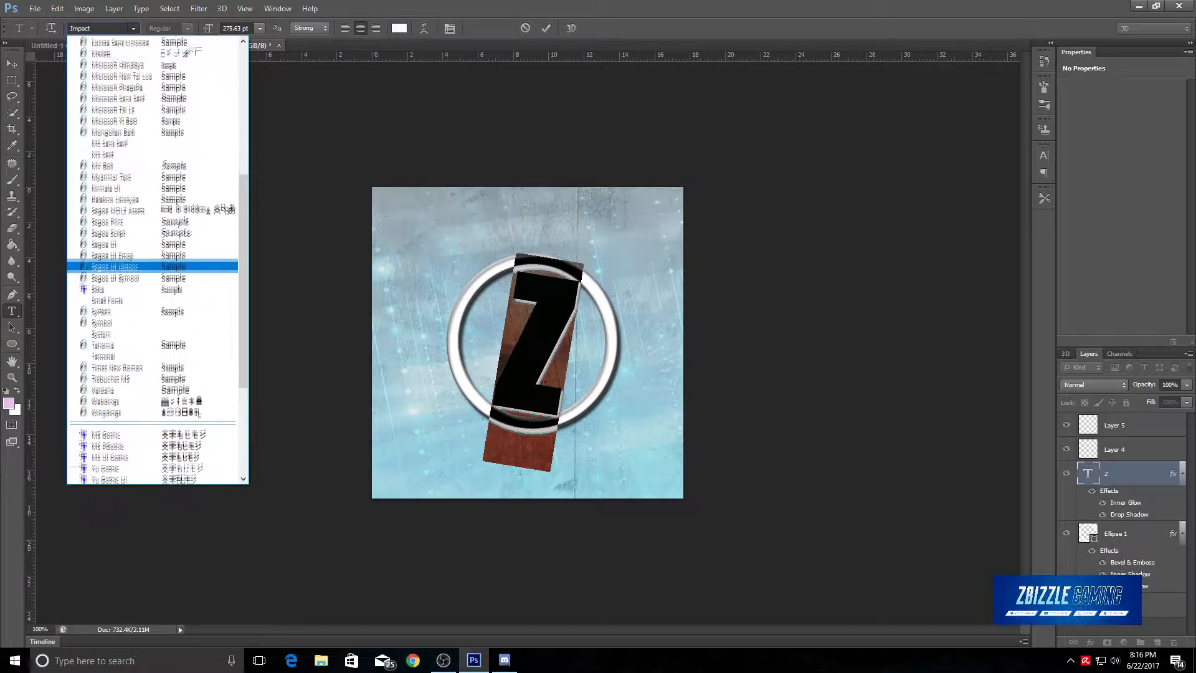
pyautogui.scroll(10, 153, 261)
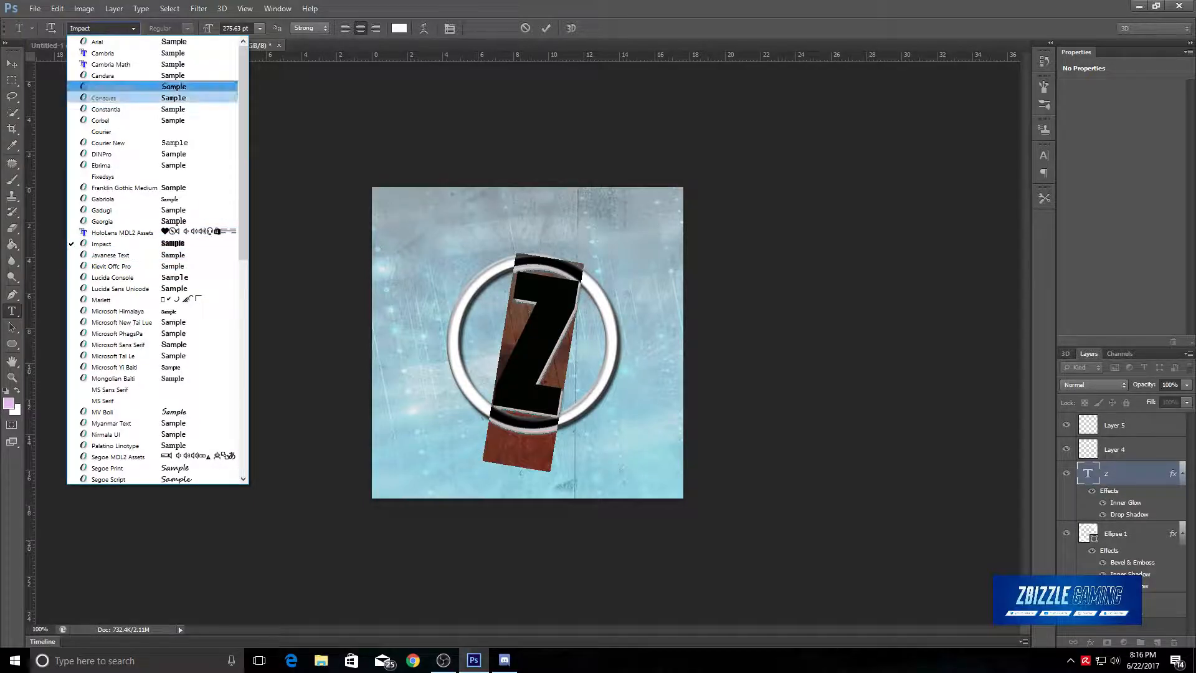
pyautogui.click(112, 86)
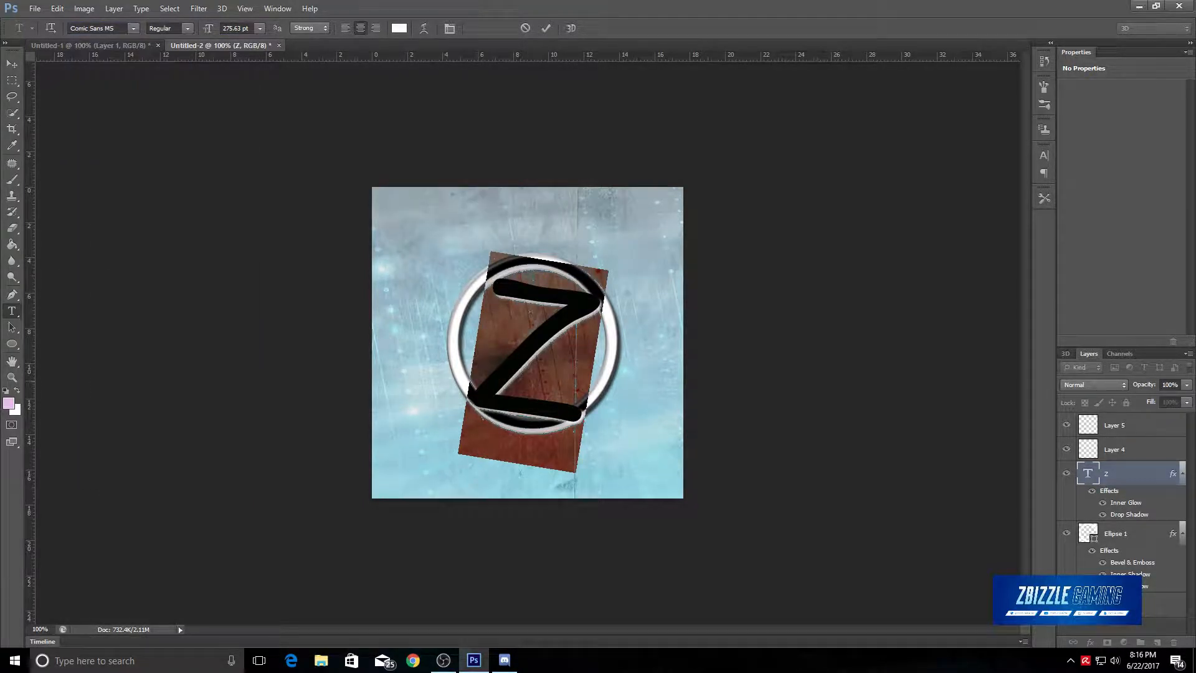
pyautogui.click(12, 63)
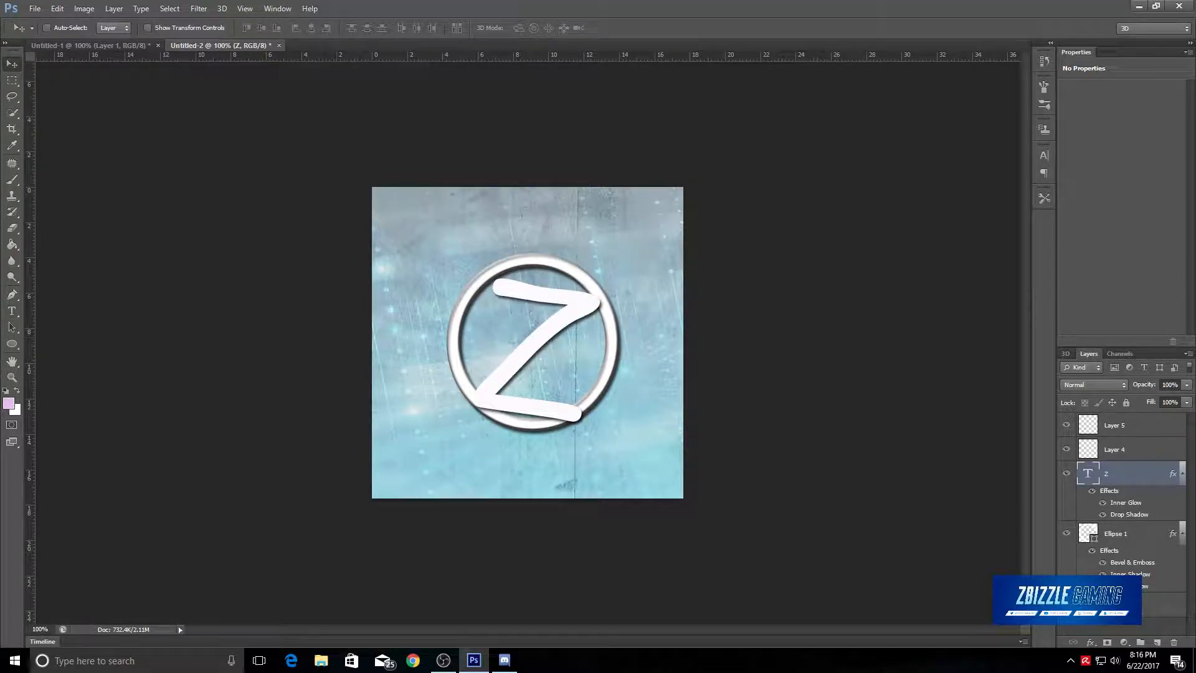
pyautogui.moveTo(575, 311); pyautogui.dragTo(572, 304)
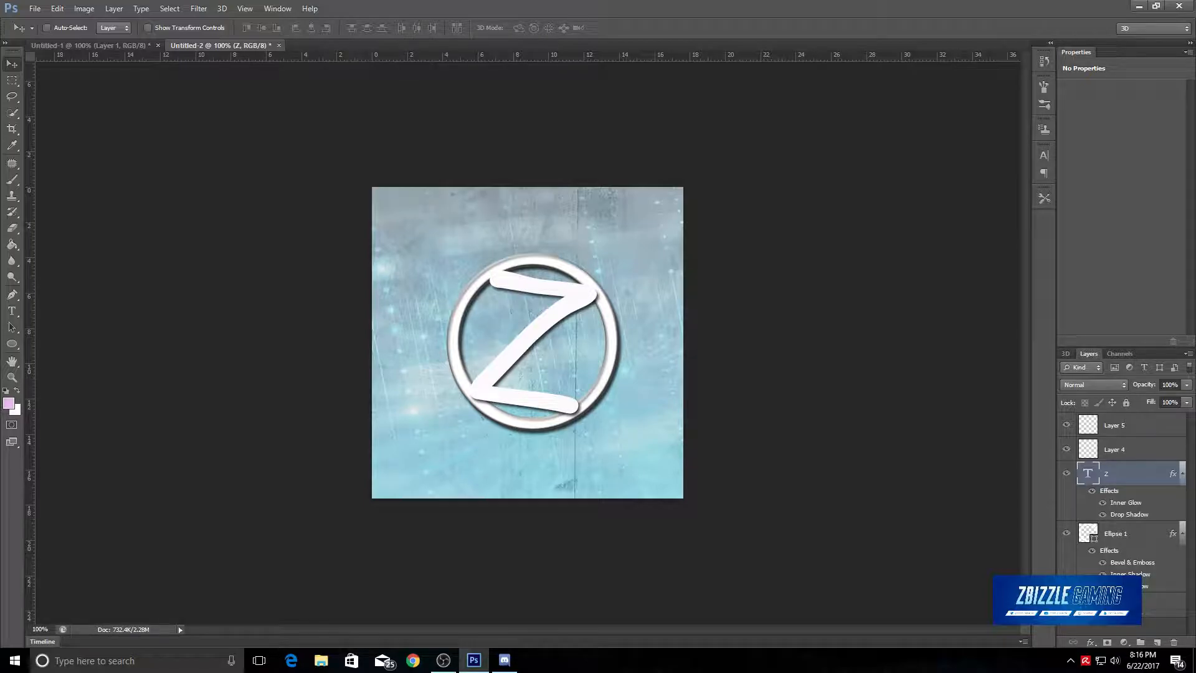
pyautogui.rightClick(1134, 473)
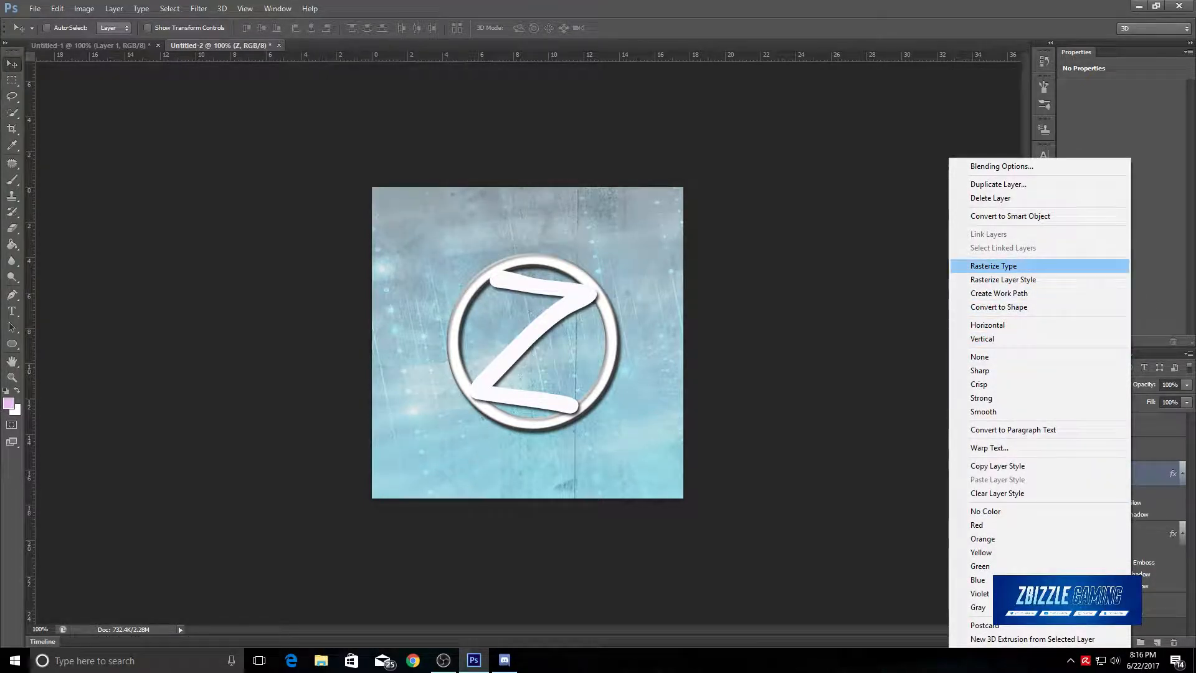
pyautogui.press('Escape')
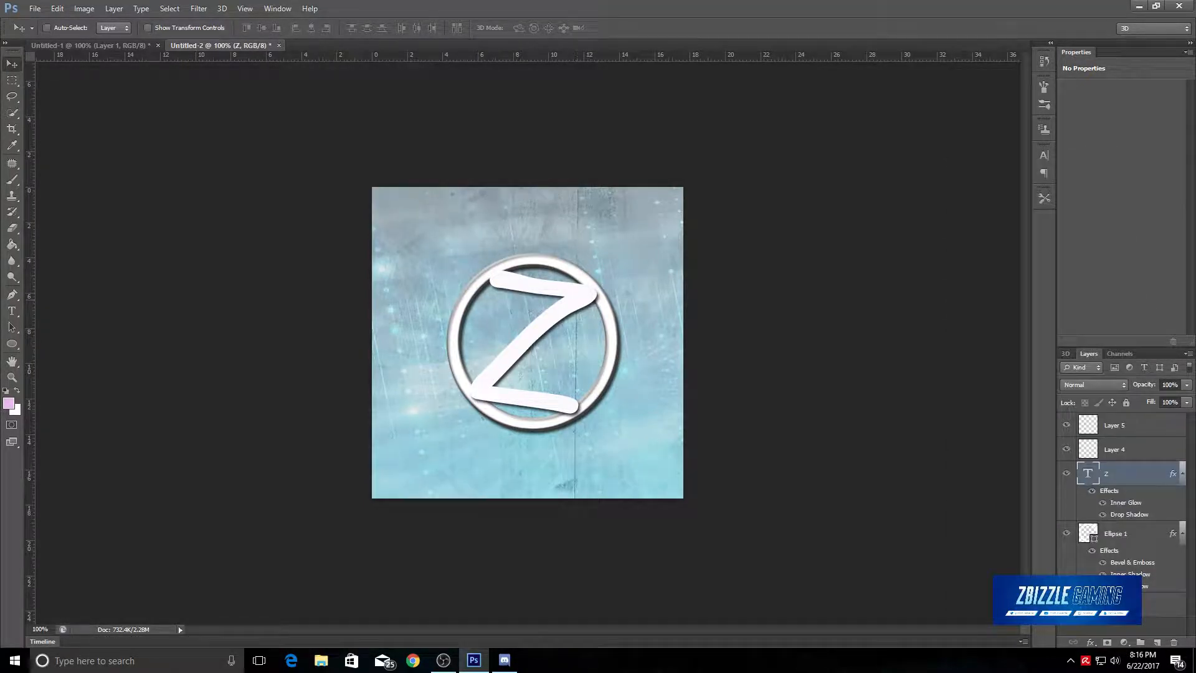
pyautogui.click(9, 404)
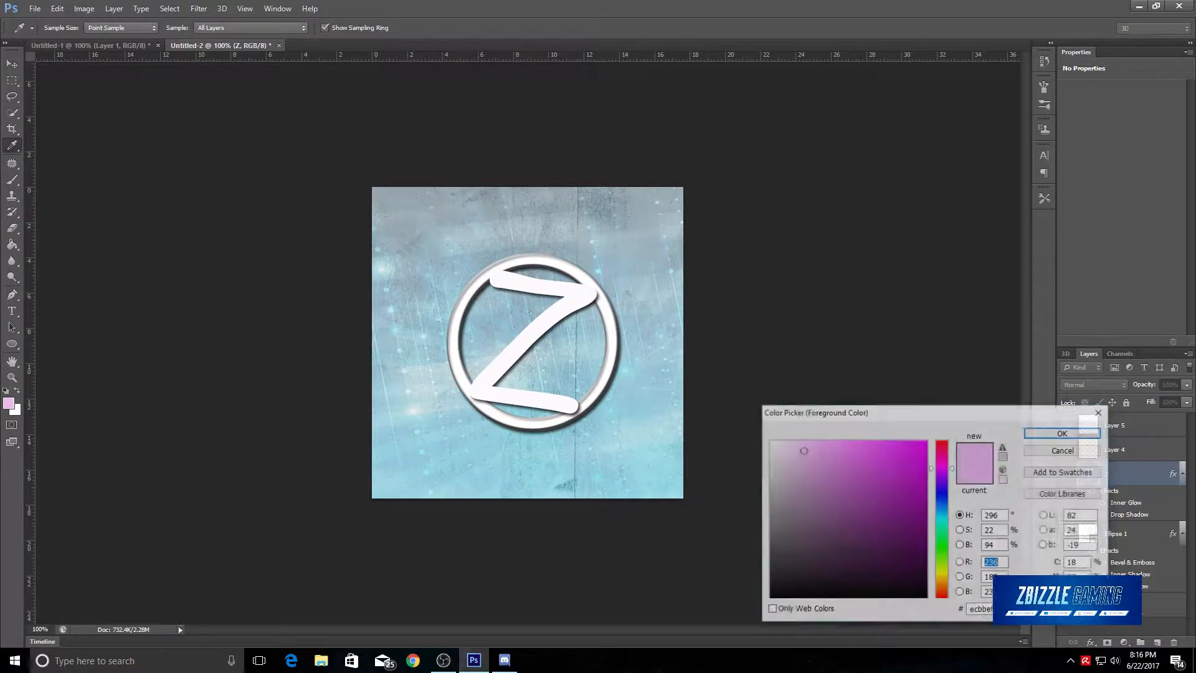
pyautogui.click(888, 478)
pyautogui.click(1101, 412)
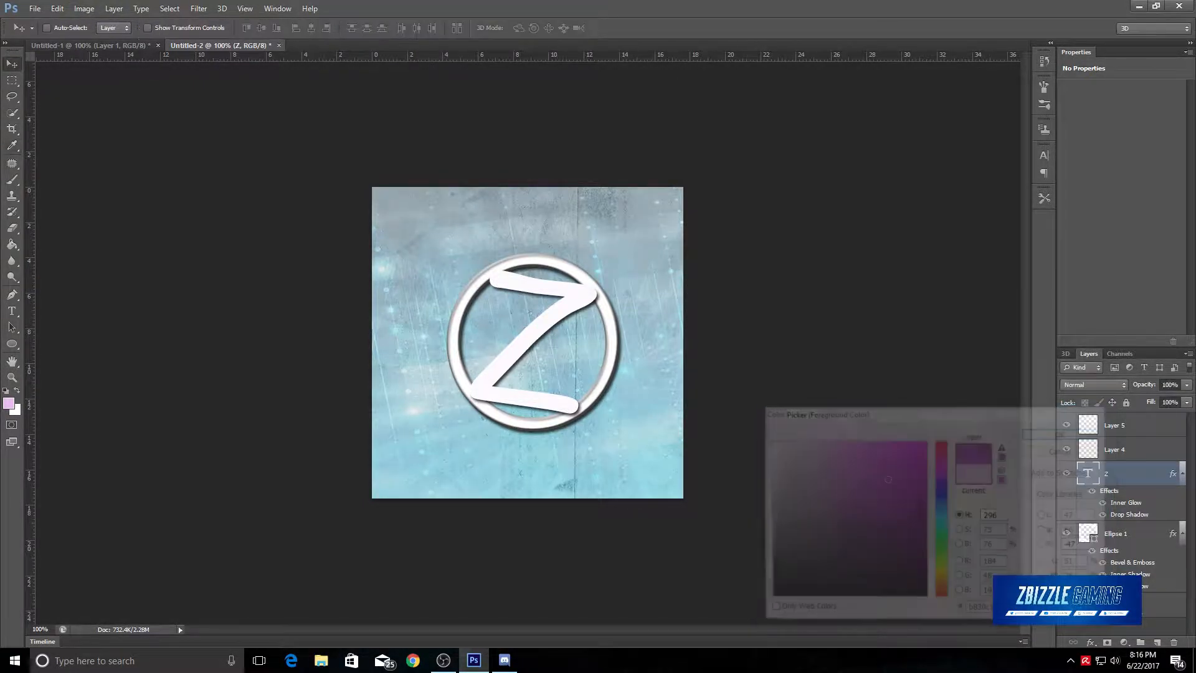
# Add a Gradient Overlay to the Z layer with Radial style, an angle of 130° and a scale of 106%
pyautogui.rightClick(1099, 474)
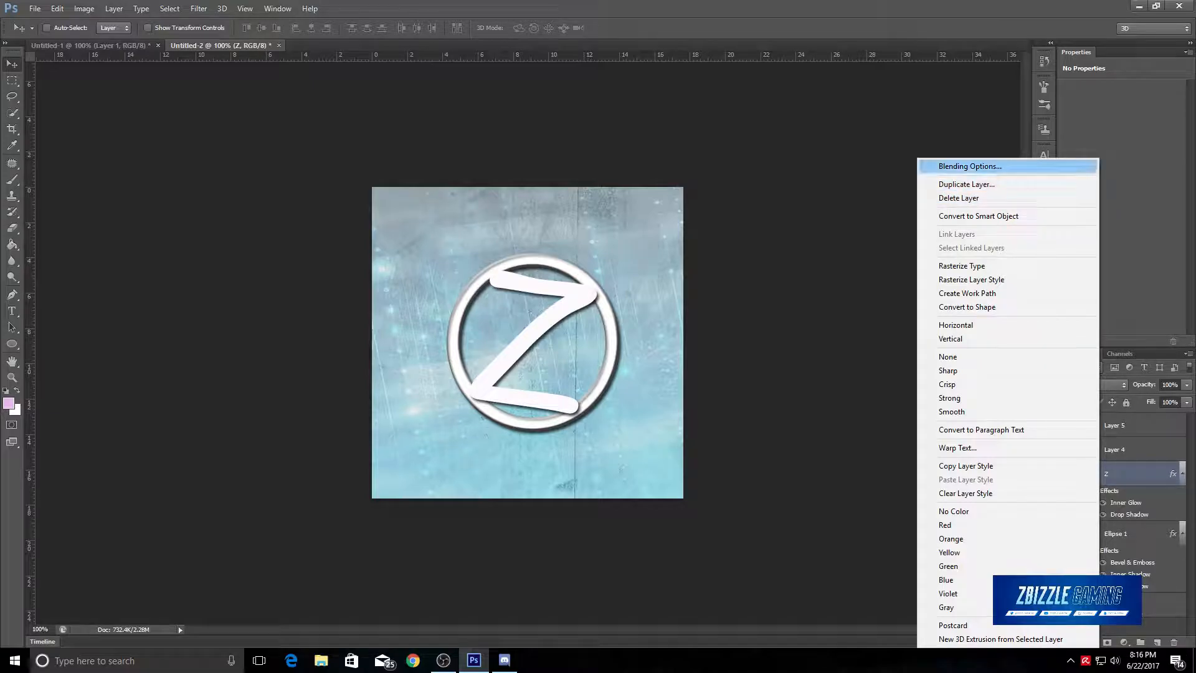
pyautogui.click(970, 167)
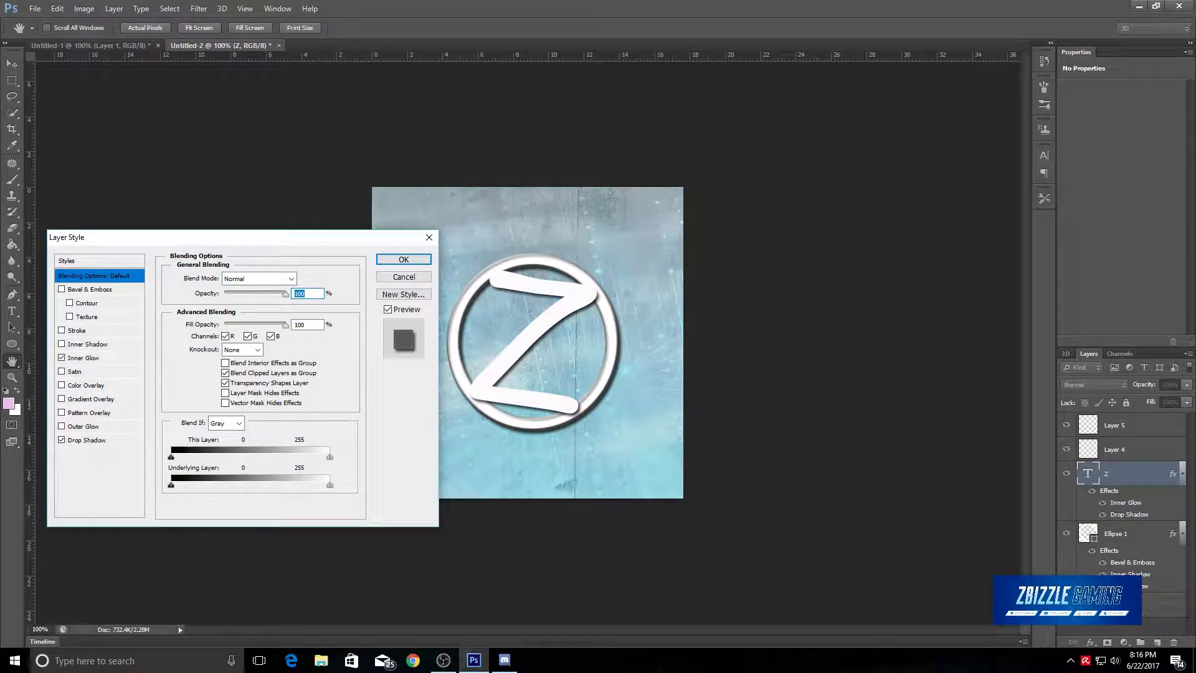
pyautogui.click(61, 399)
pyautogui.click(90, 398)
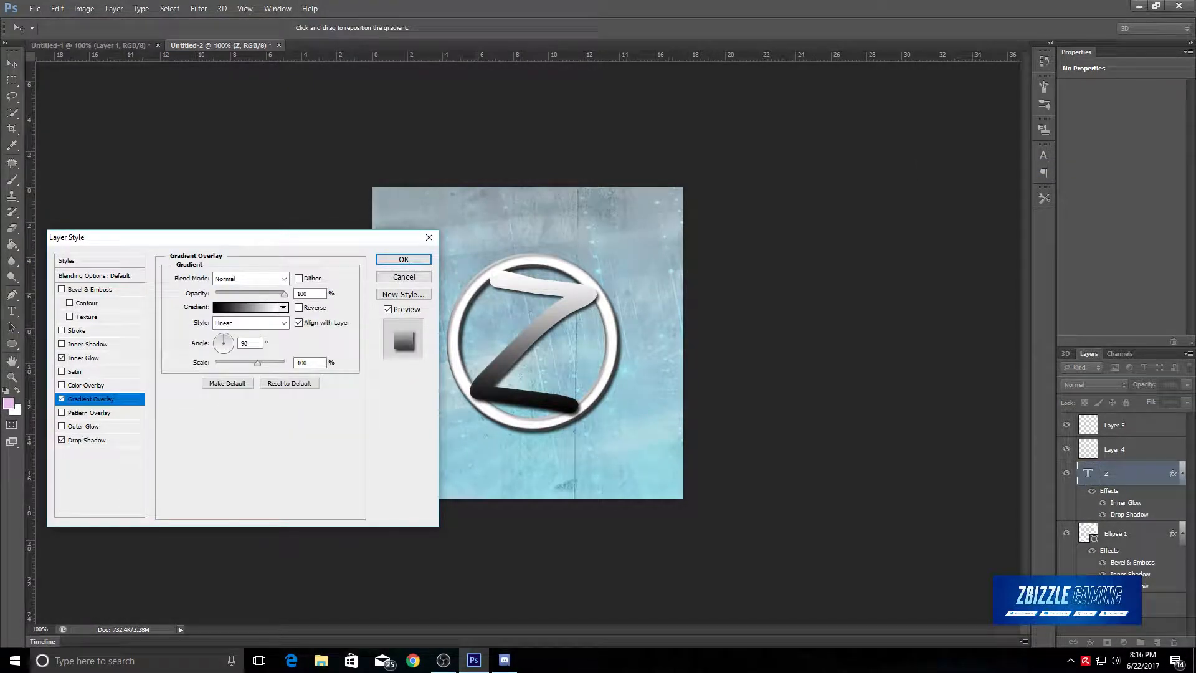
pyautogui.click(283, 307)
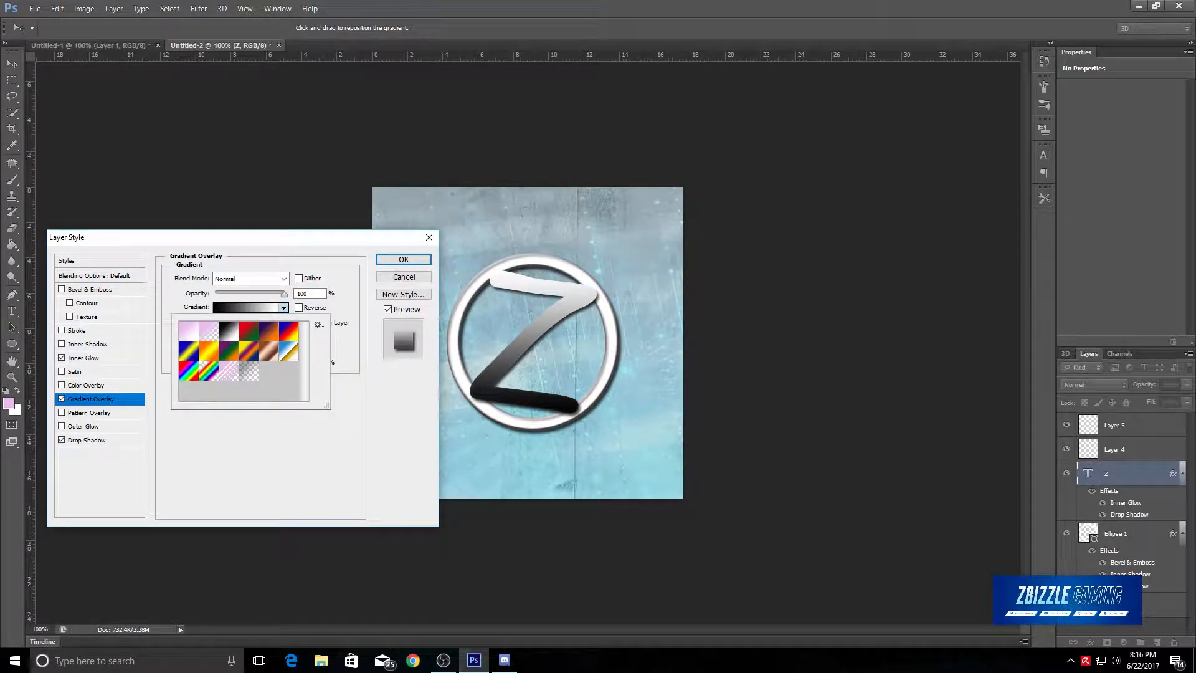
pyautogui.click(245, 307)
pyautogui.click(810, 56)
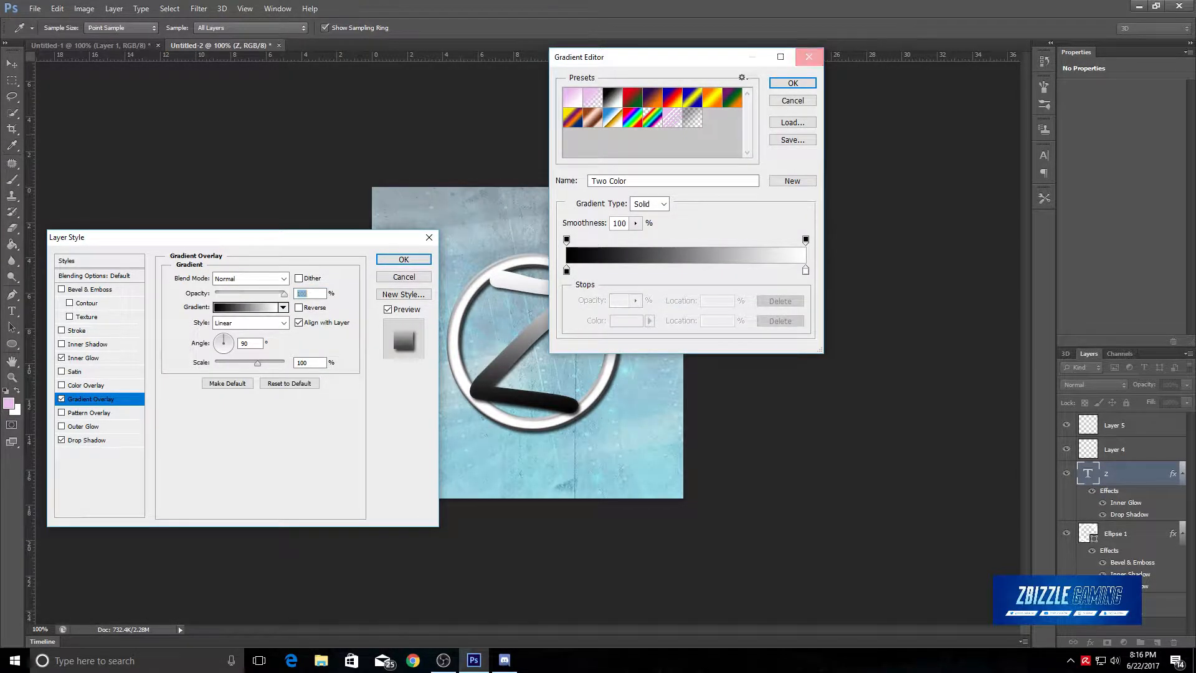
pyautogui.click(250, 323)
pyautogui.click(245, 344)
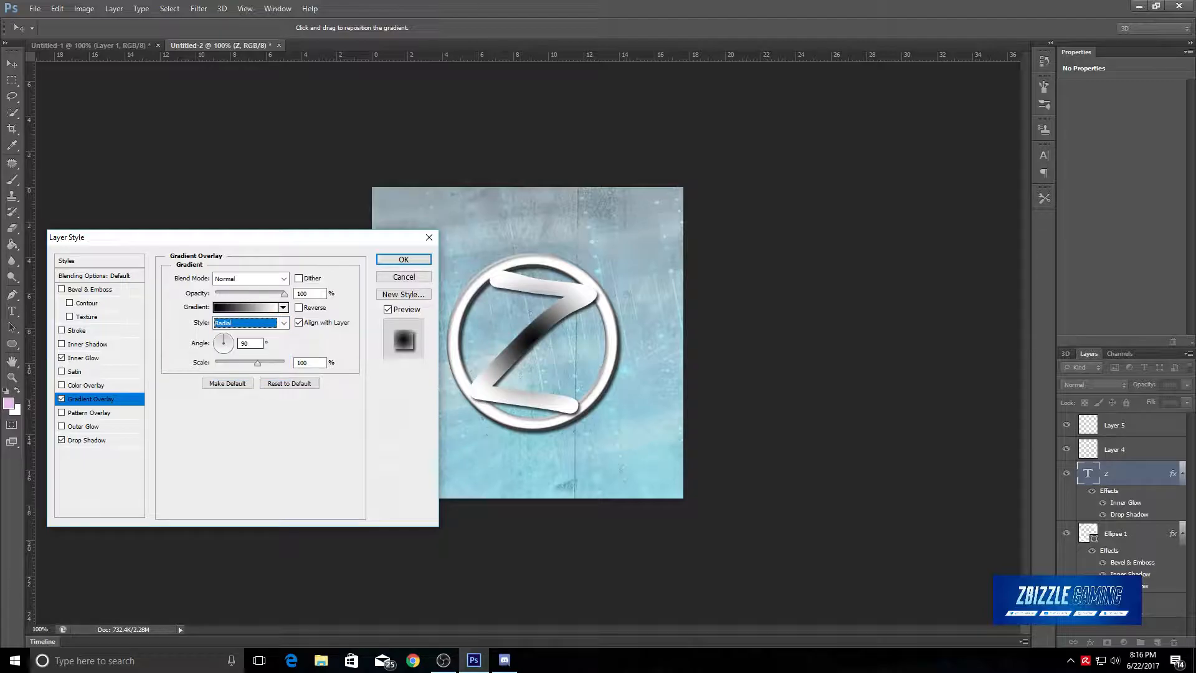
pyautogui.moveTo(224, 336)
pyautogui.mouseDown()
pyautogui.moveTo(261, 363)
pyautogui.moveTo(218, 337)
pyautogui.mouseUp()
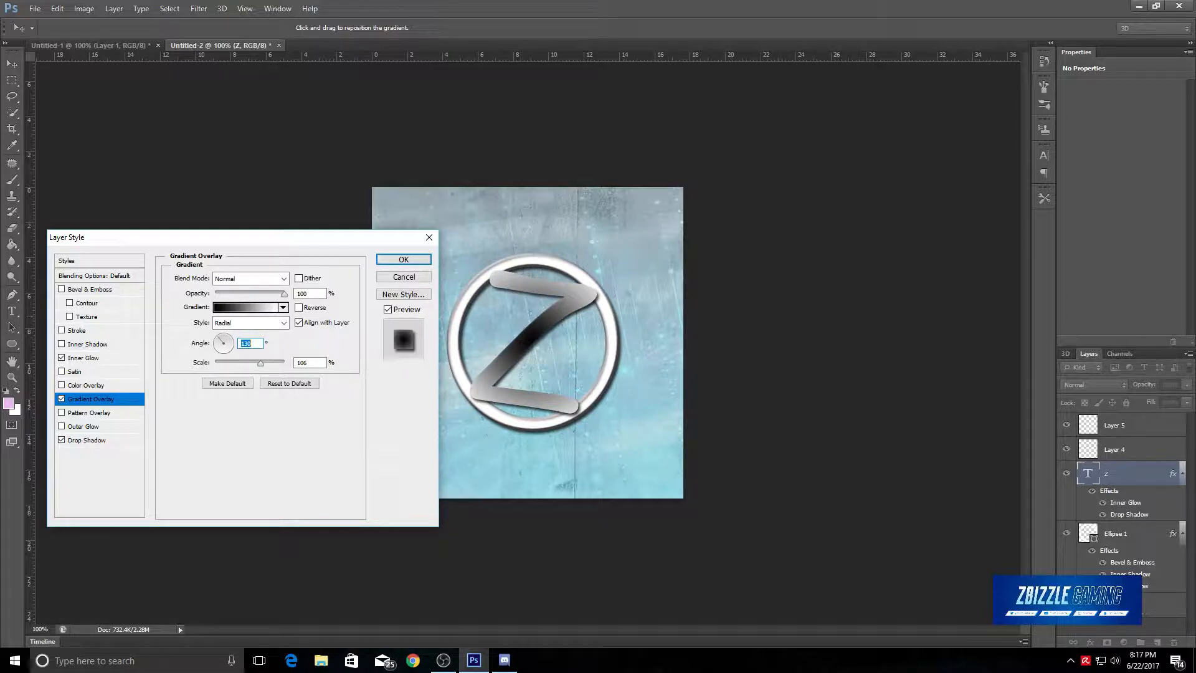
# Recolour the black stop of the Z layer's overlay gradient to a strong blue and apply the layer style
pyautogui.click(247, 307)
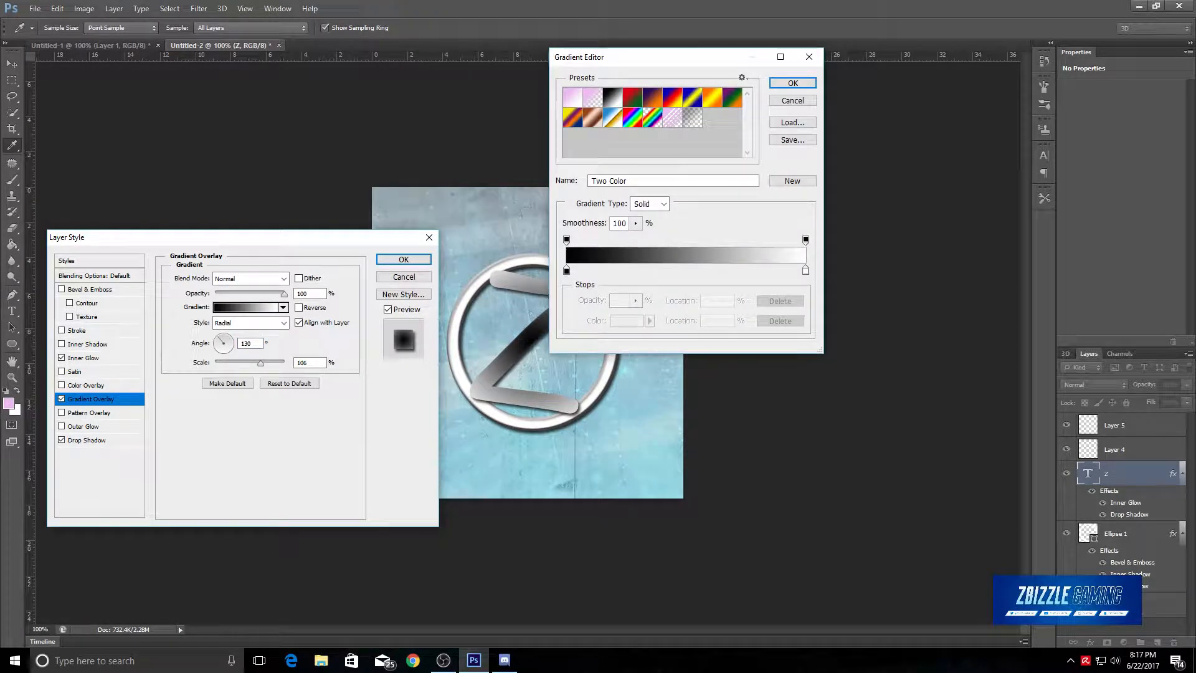
pyautogui.doubleClick(566, 271)
pyautogui.click(942, 499)
pyautogui.click(915, 466)
pyautogui.click(1064, 432)
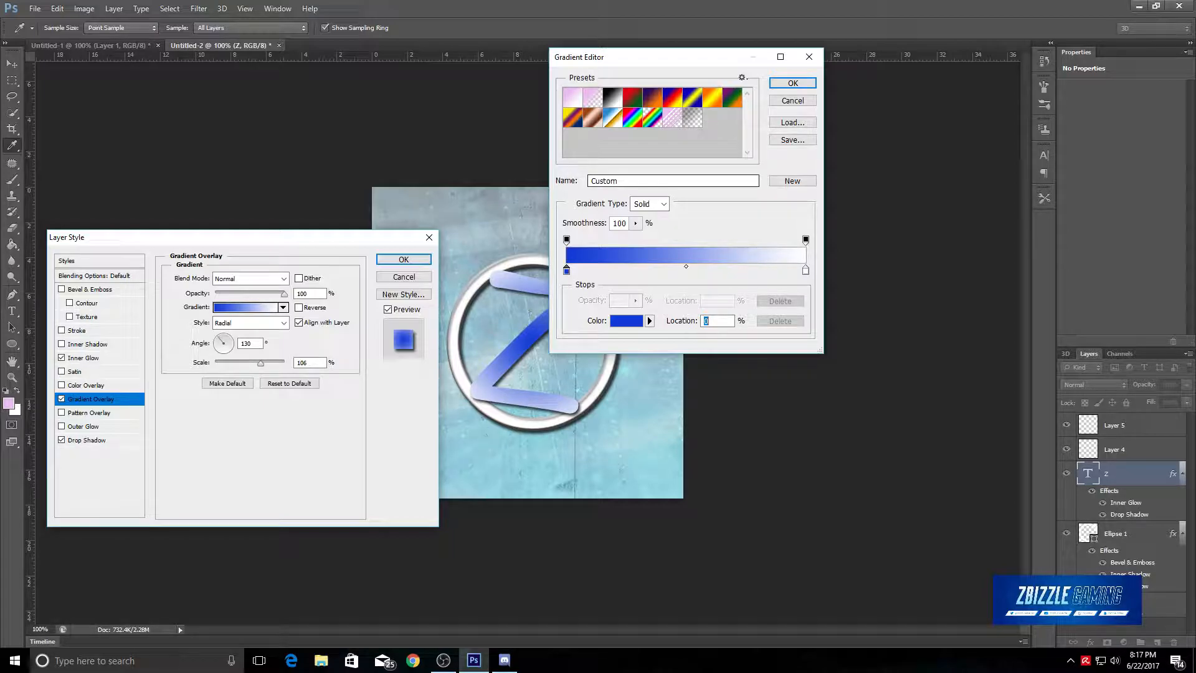
pyautogui.press('Return')
pyautogui.press('Return')
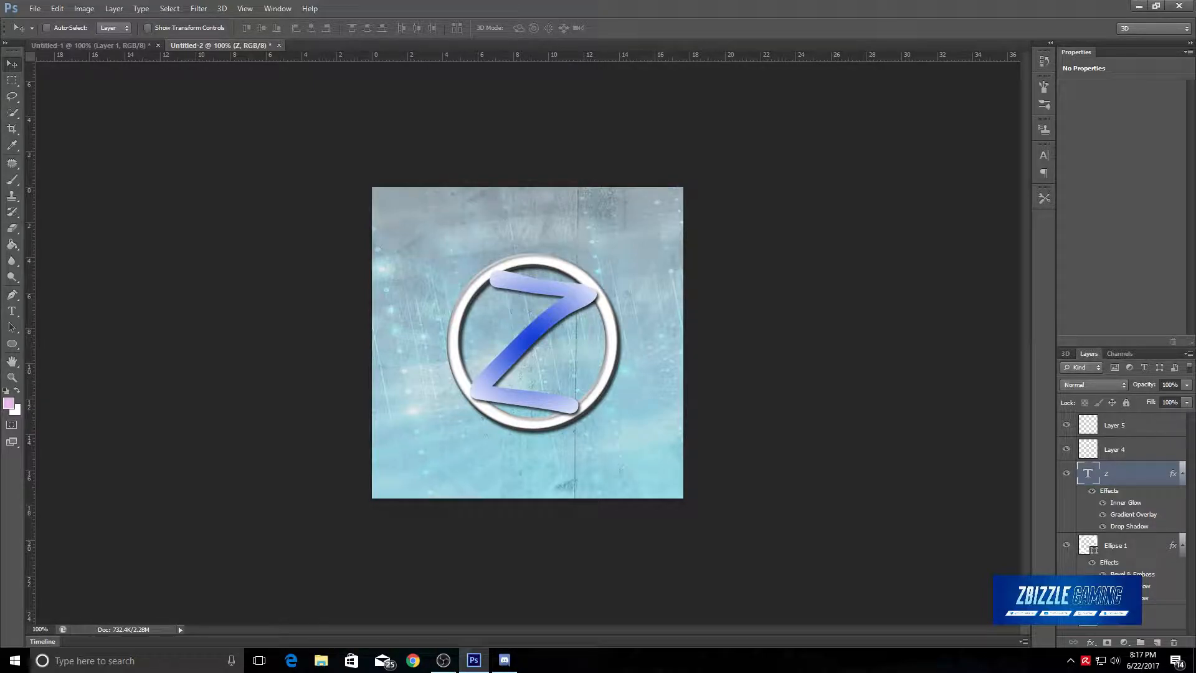
# Place the youtube icon from the Icons folder on drive E: above the Z layer, scaled down in the canvas's upper-right corner
pyautogui.click(1131, 449)
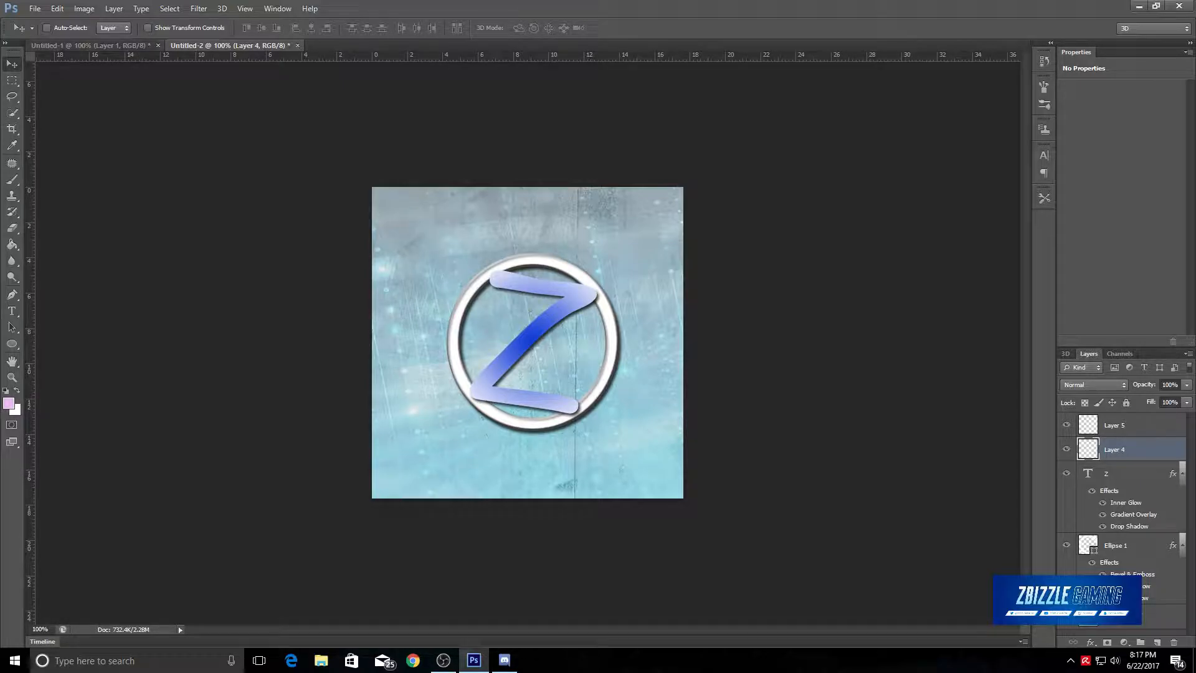
pyautogui.click(35, 9)
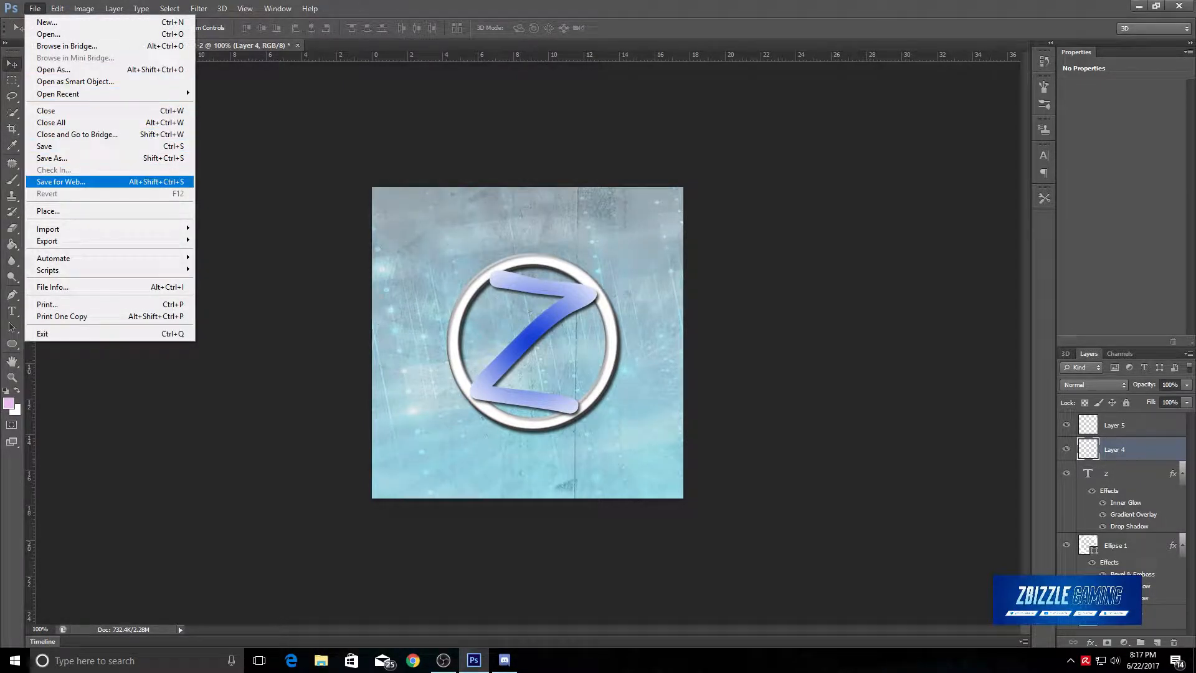
pyautogui.click(48, 211)
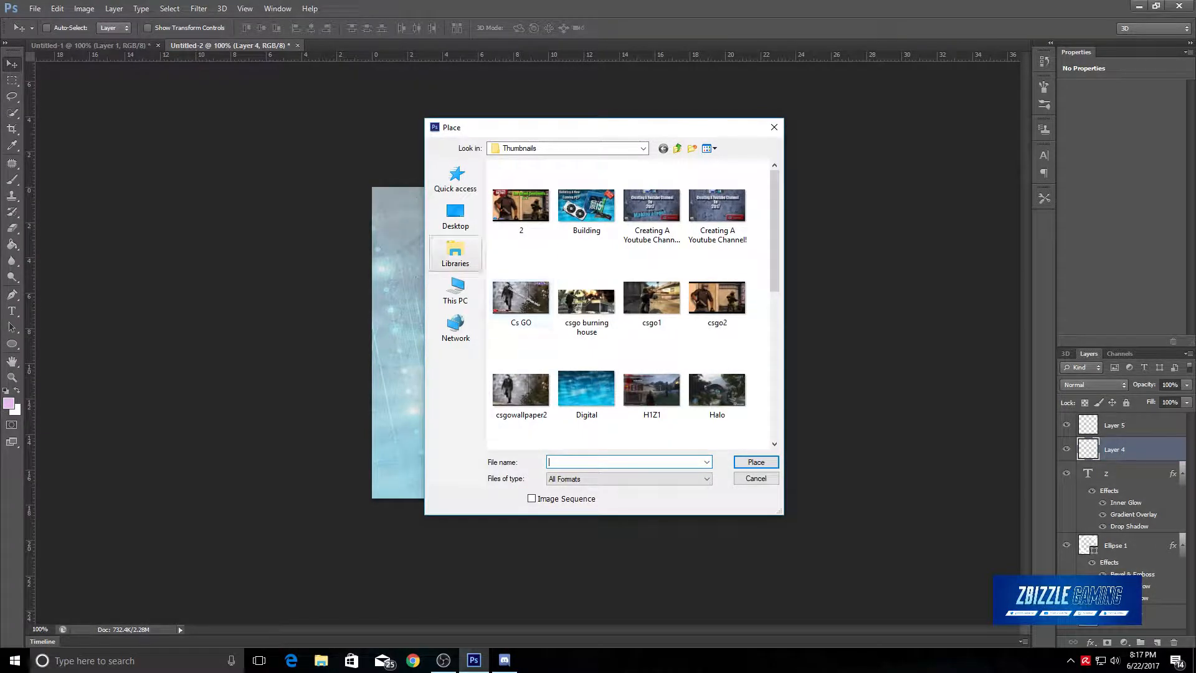
pyautogui.click(455, 289)
pyautogui.doubleClick(558, 336)
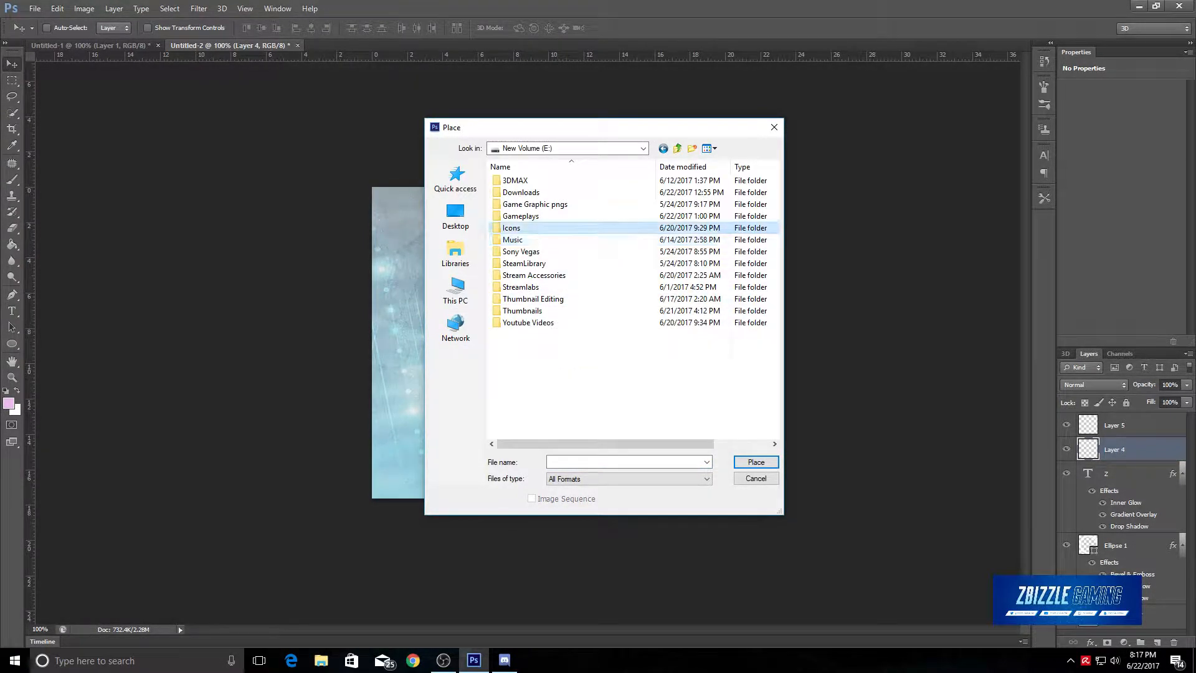
pyautogui.doubleClick(512, 227)
pyautogui.scroll(-10, 623, 305)
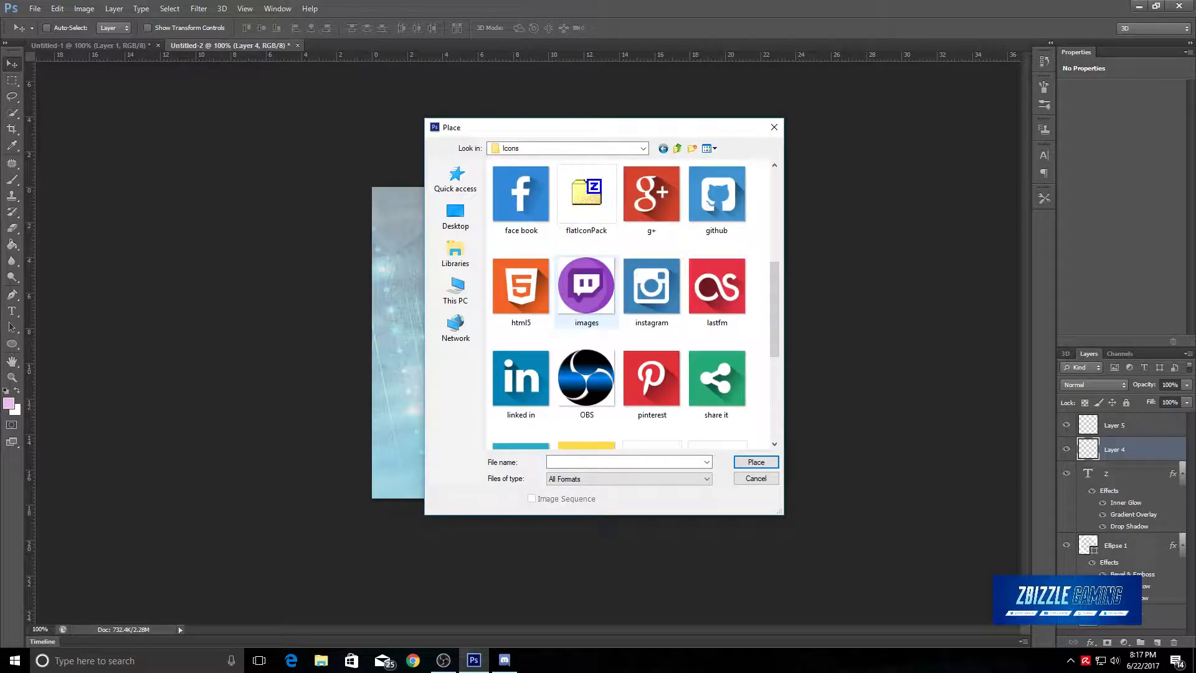
pyautogui.scroll(10, 624, 305)
pyautogui.scroll(-10, 623, 305)
pyautogui.doubleClick(652, 408)
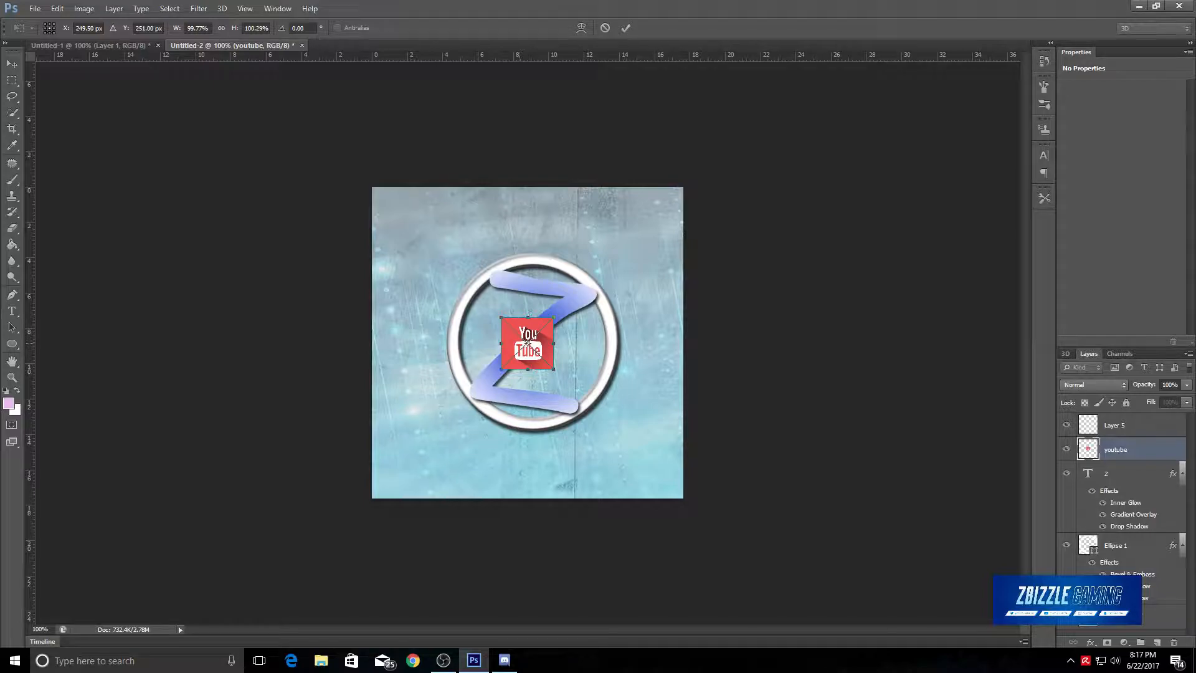
pyautogui.moveTo(553, 318); pyautogui.dragTo(656, 213)
pyautogui.press('Return')
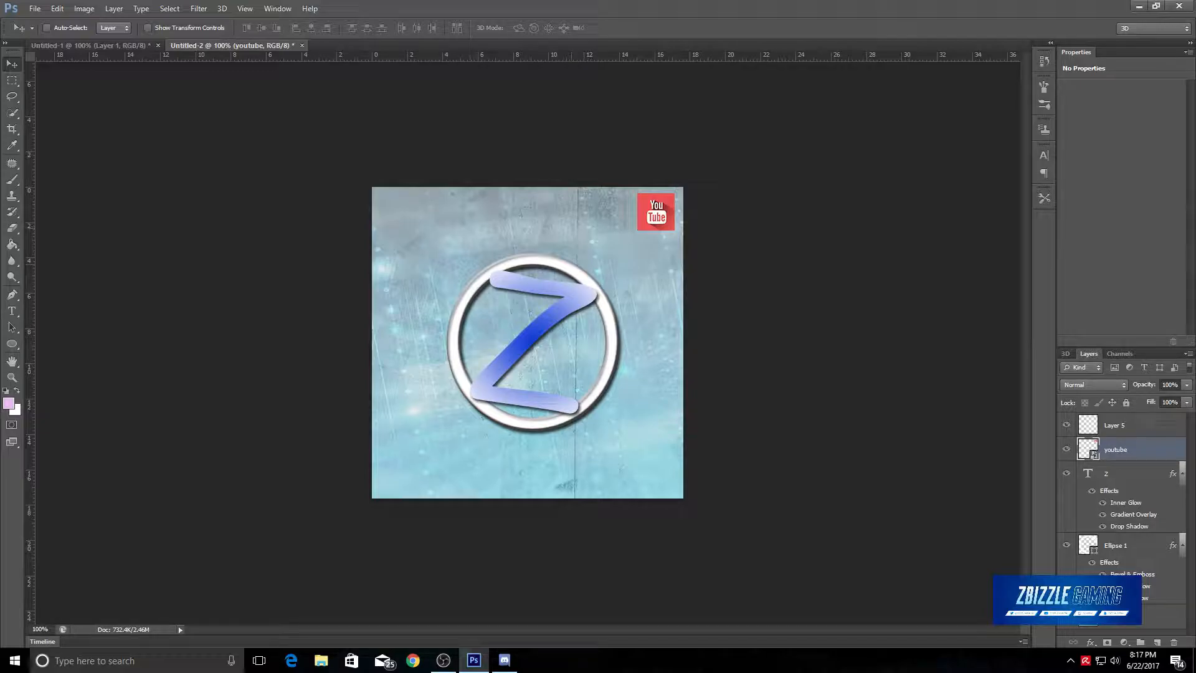
# Place the twitter icon from the Icons folder on Layer 5, scaled down in the canvas's lower-left corner
pyautogui.click(1122, 425)
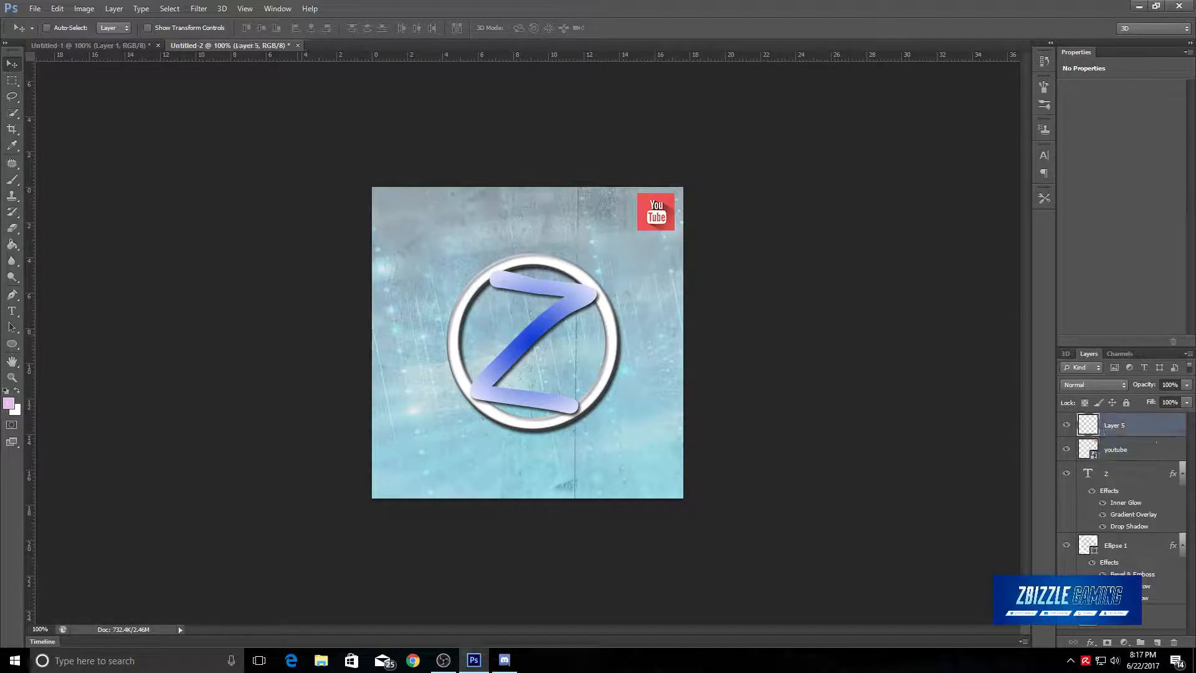
pyautogui.click(35, 8)
pyautogui.moveTo(57, 9)
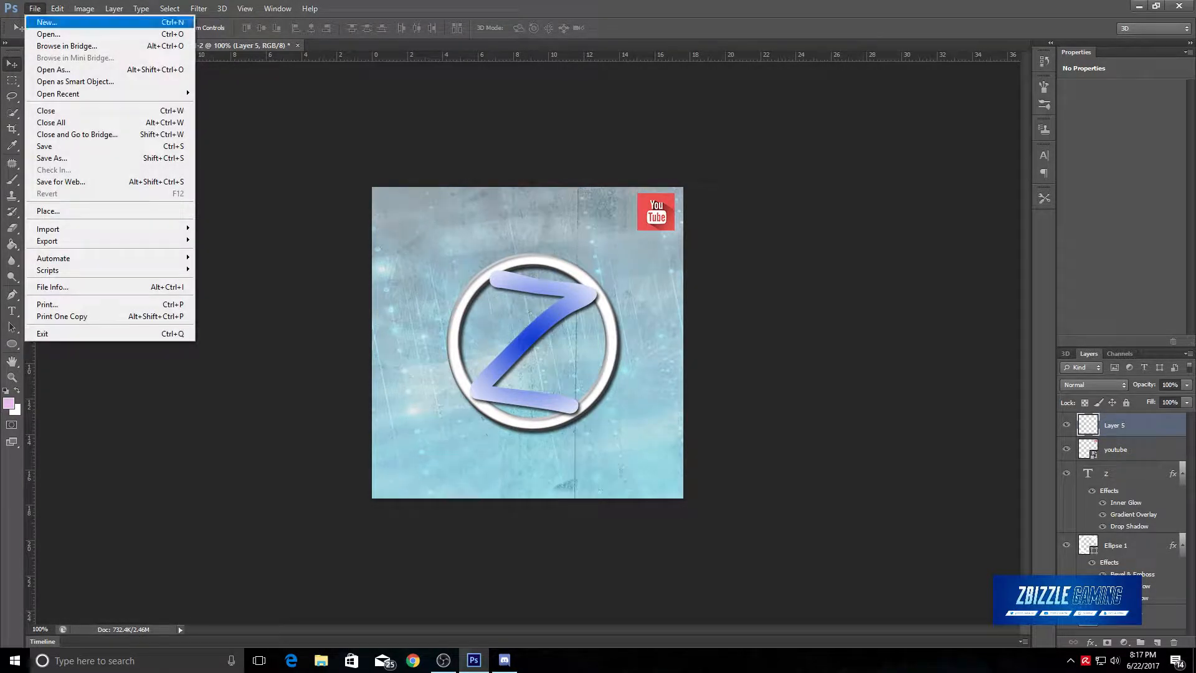
pyautogui.click(48, 210)
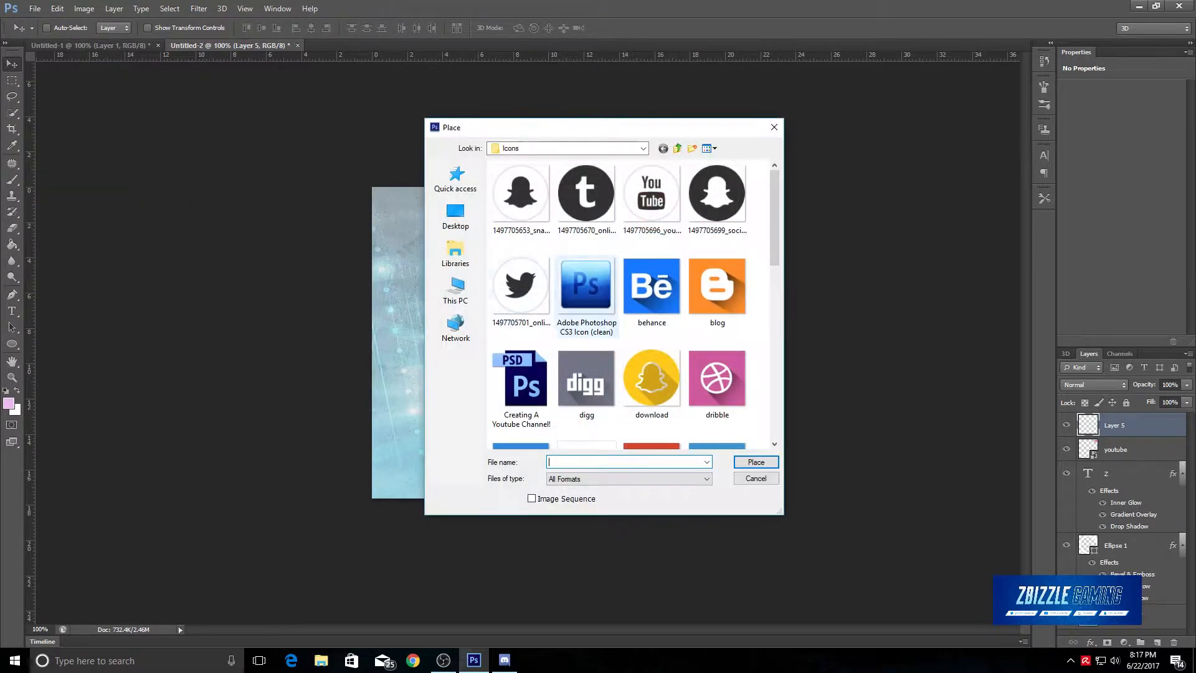
pyautogui.scroll(6, 633, 305)
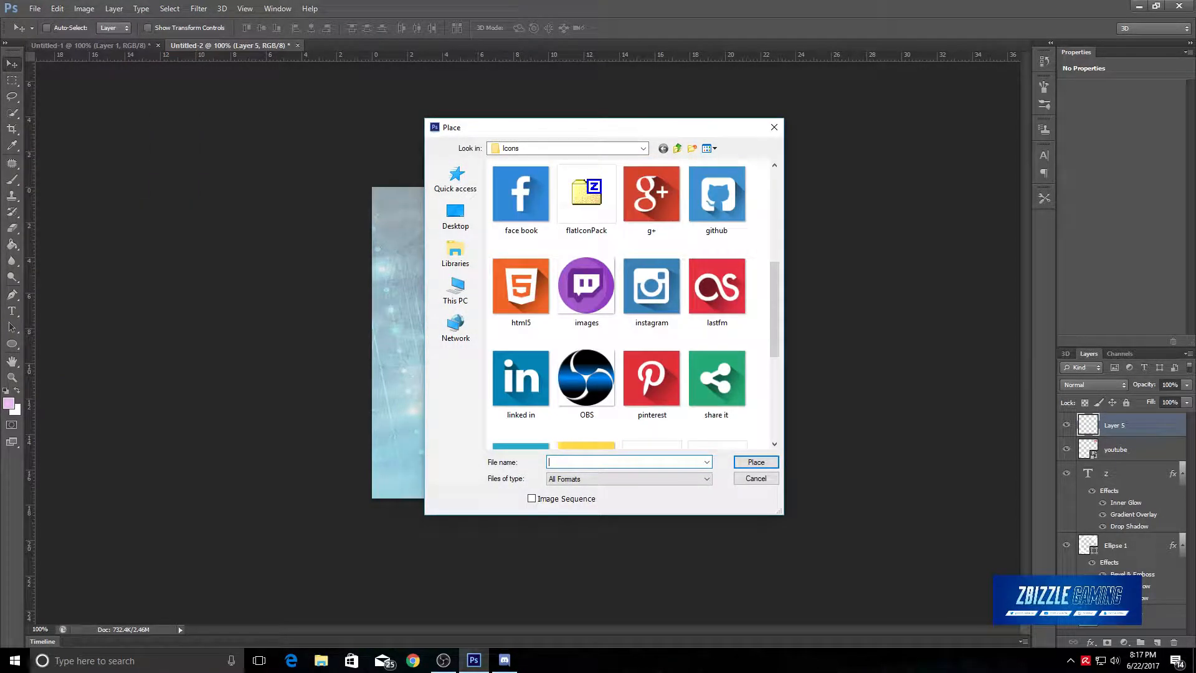
pyautogui.scroll(4, 632, 305)
pyautogui.scroll(-6, 632, 306)
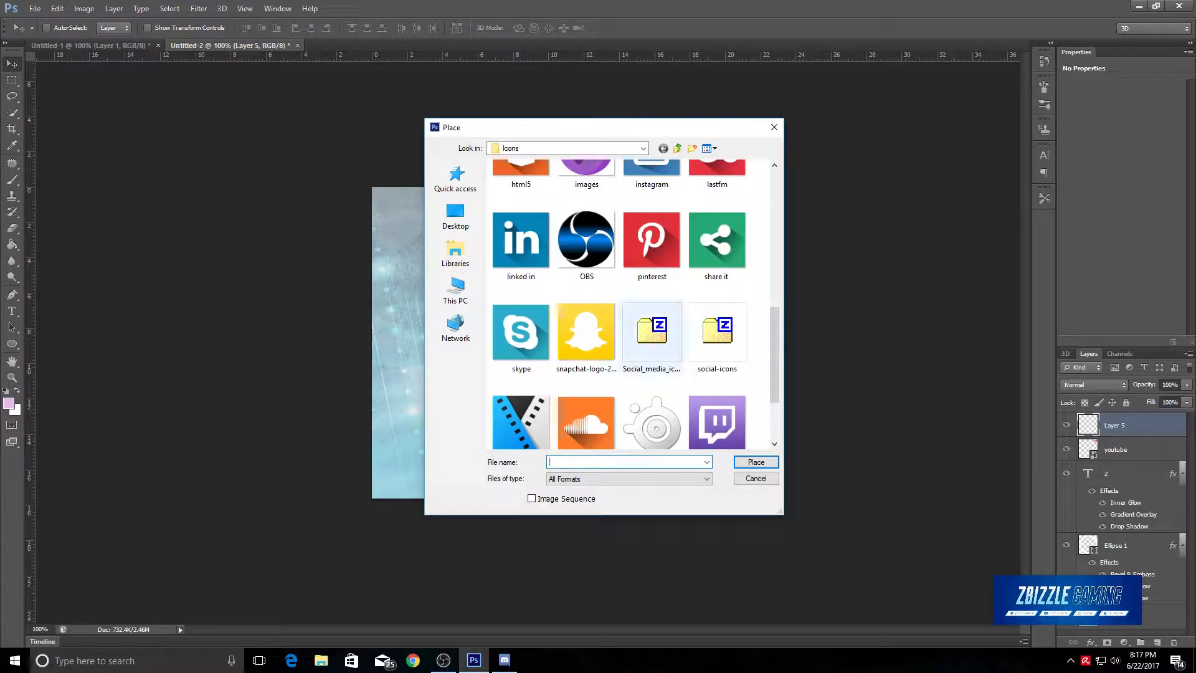
pyautogui.scroll(-2, 696, 315)
pyautogui.doubleClick(521, 408)
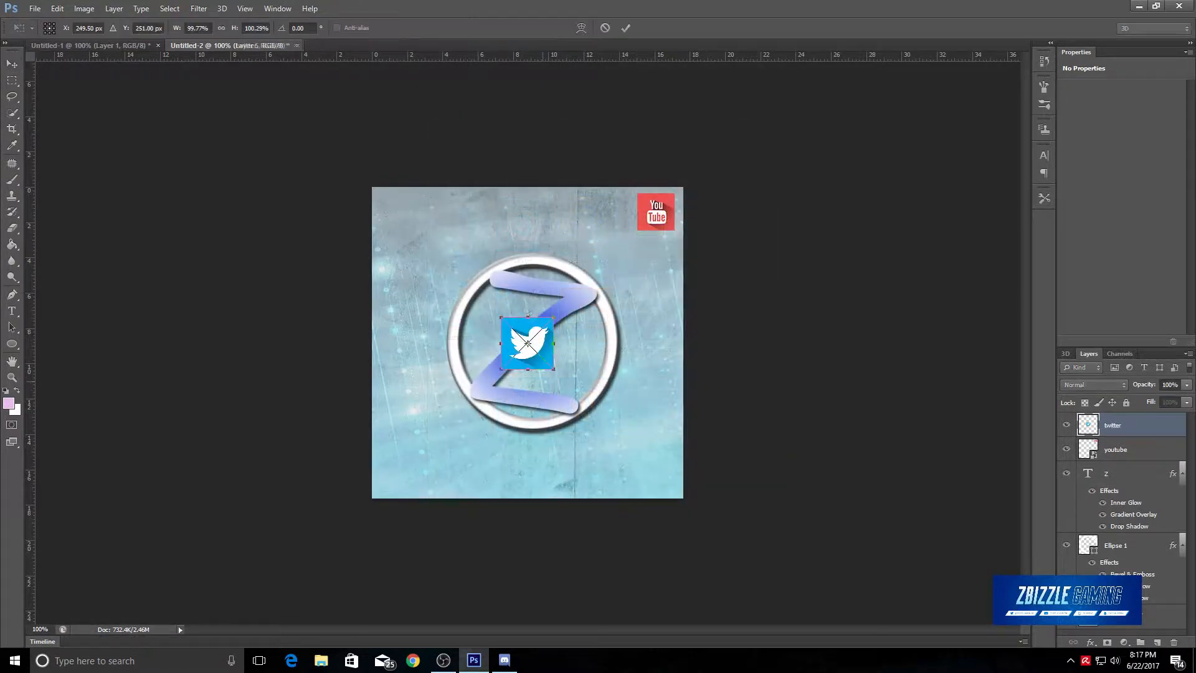
pyautogui.moveTo(556, 316); pyautogui.dragTo(402, 469)
pyautogui.press('Return')
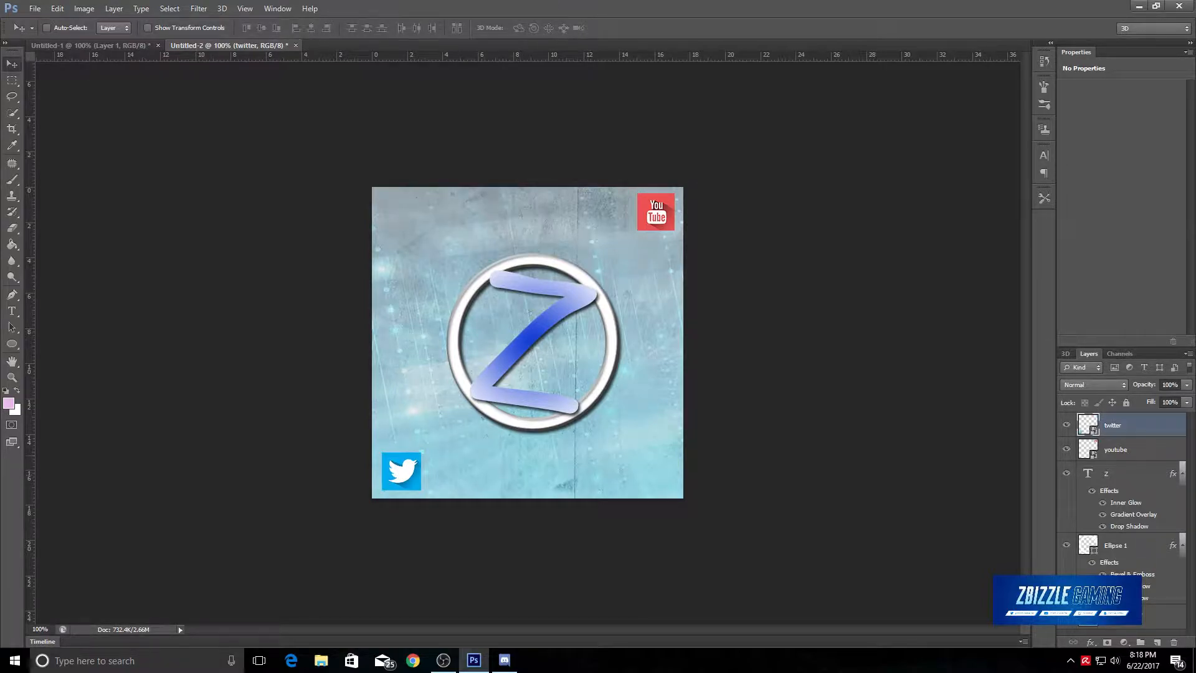
# Apply a Drop Shadow to the twitter layer, adjusting the shadow's distance and opacity
pyautogui.rightClick(1121, 430)
pyautogui.click(1100, 137)
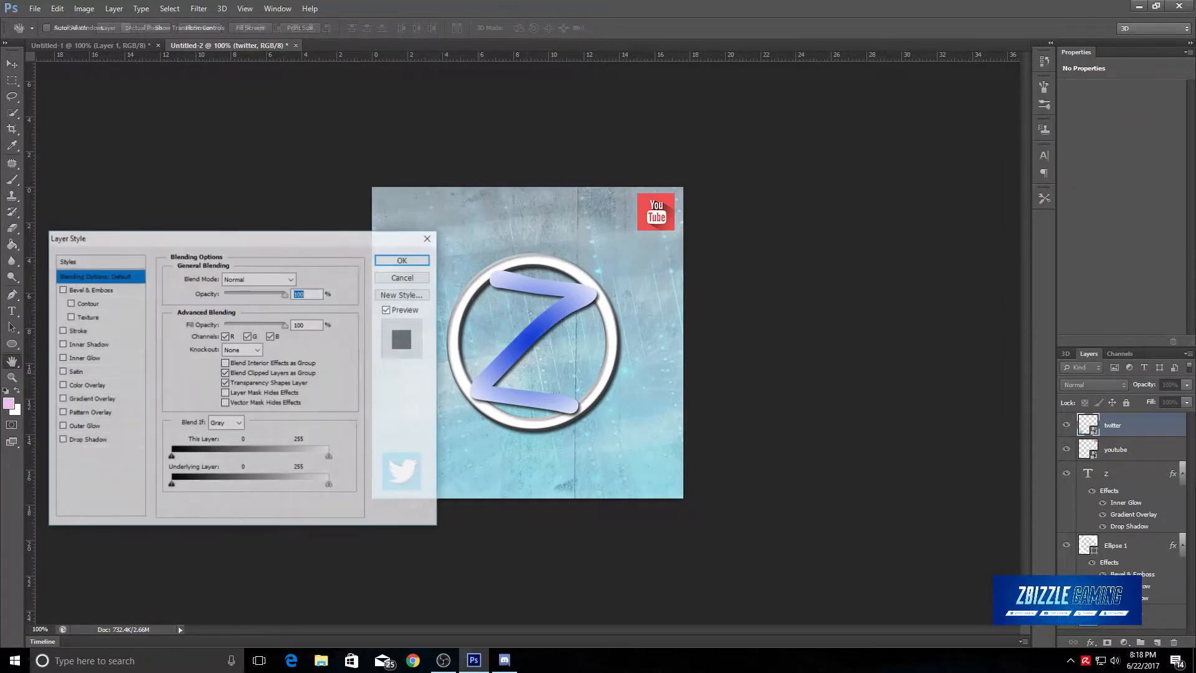
pyautogui.click(61, 440)
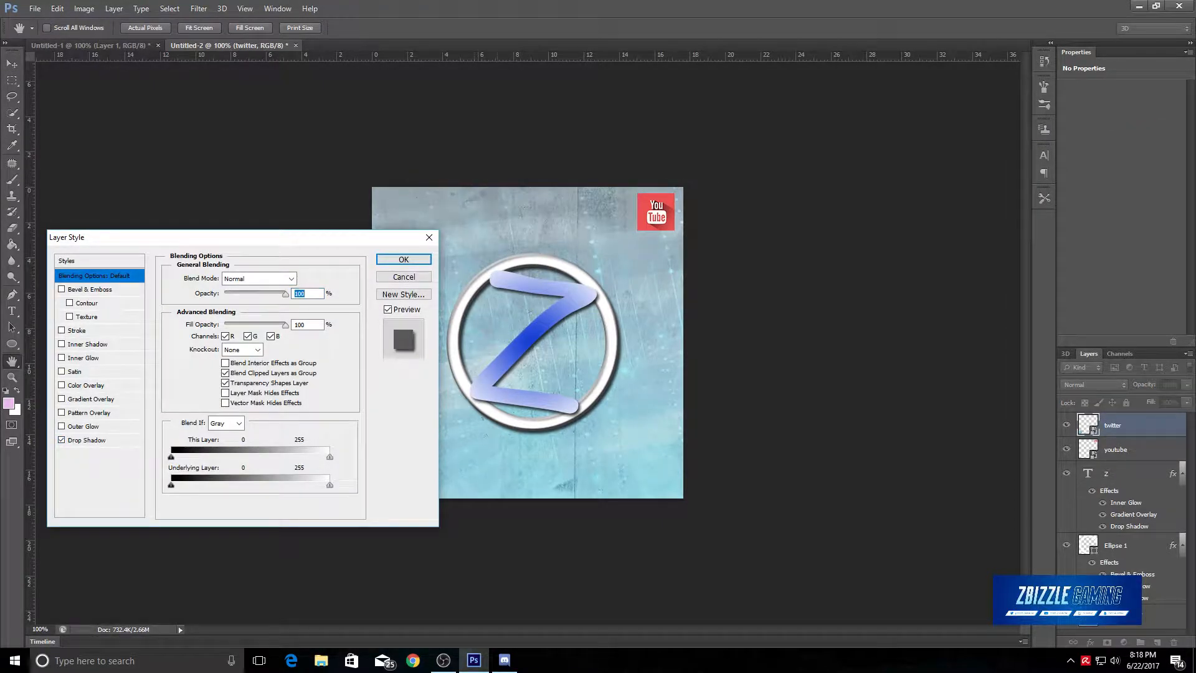
pyautogui.moveTo(342, 235); pyautogui.dragTo(347, 105)
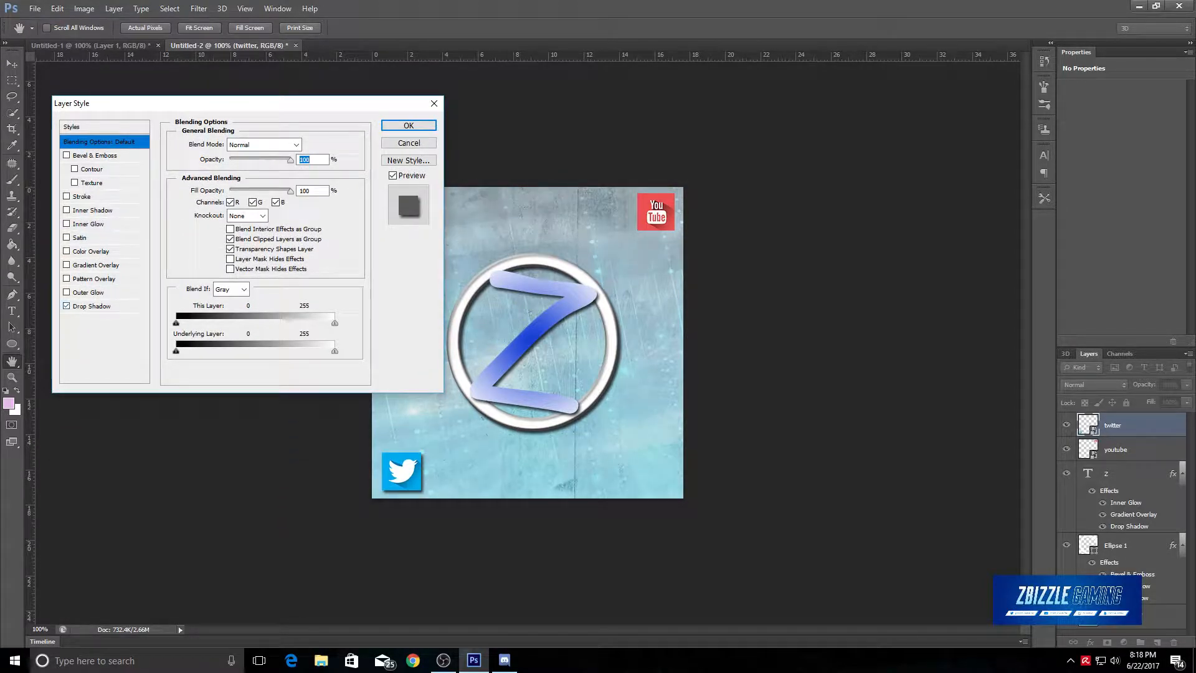
pyautogui.click(92, 306)
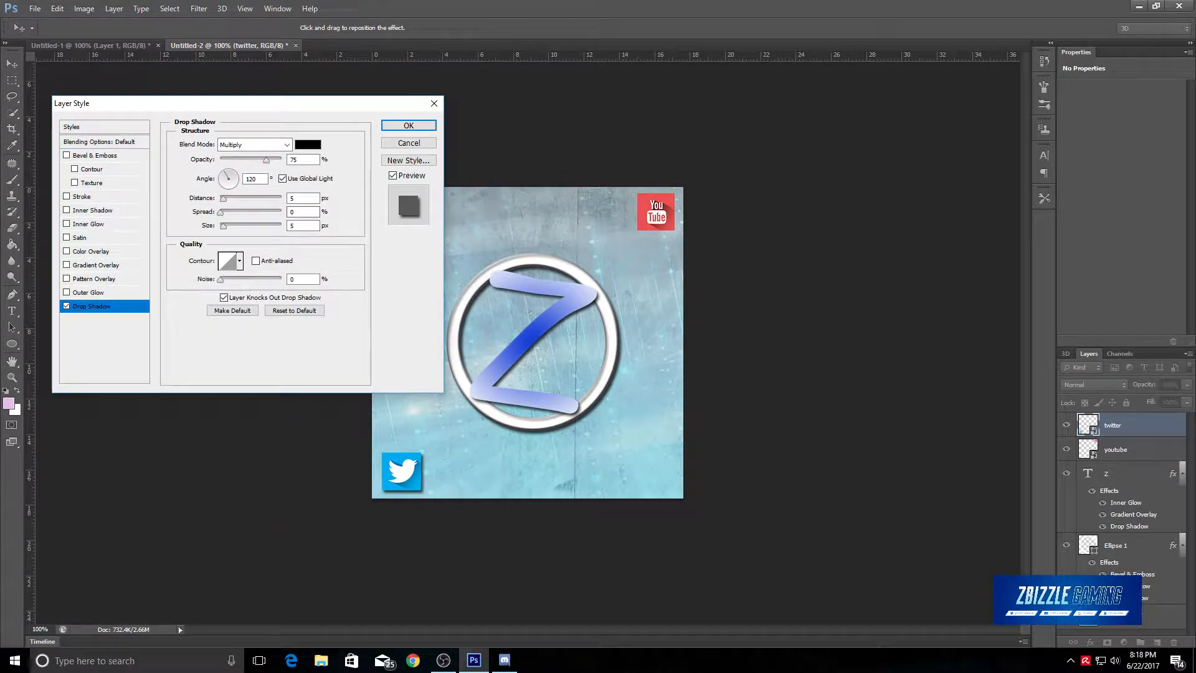
pyautogui.moveTo(224, 199); pyautogui.dragTo(222, 199)
pyautogui.moveTo(266, 160)
pyautogui.mouseDown()
pyautogui.moveTo(280, 160)
pyautogui.moveTo(254, 160)
pyautogui.mouseUp()
pyautogui.click(408, 125)
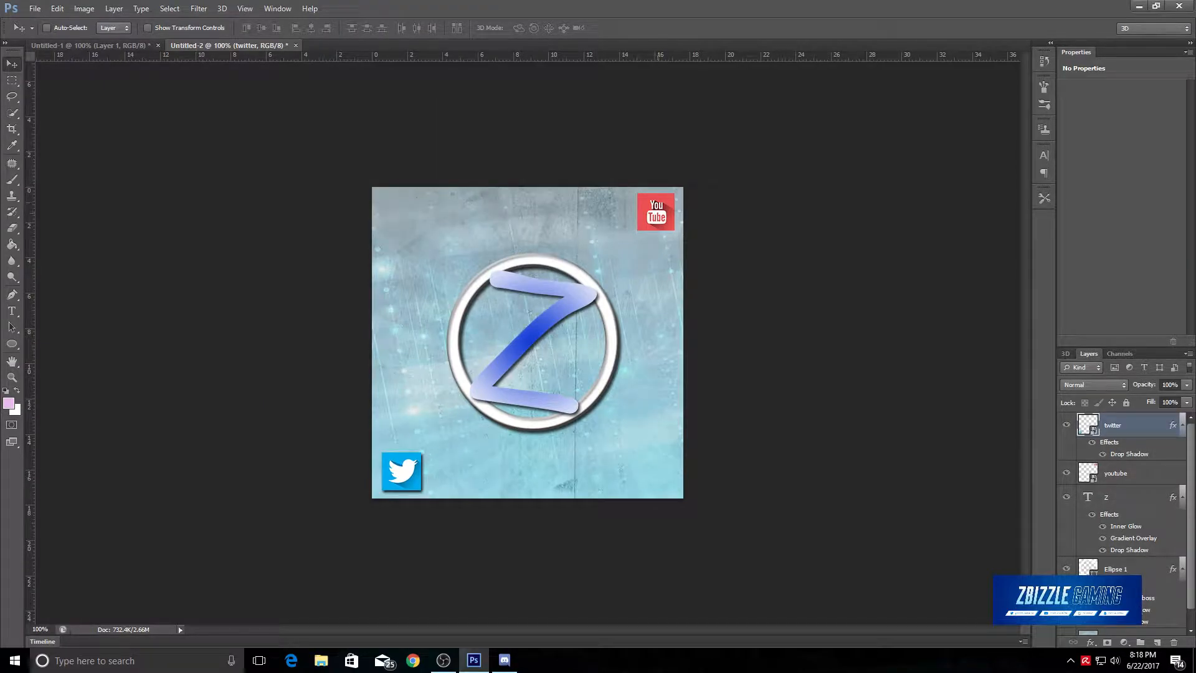
# Apply a Drop Shadow to the youtube layer with a distance of 3 px and near-full opacity
pyautogui.rightClick(1110, 473)
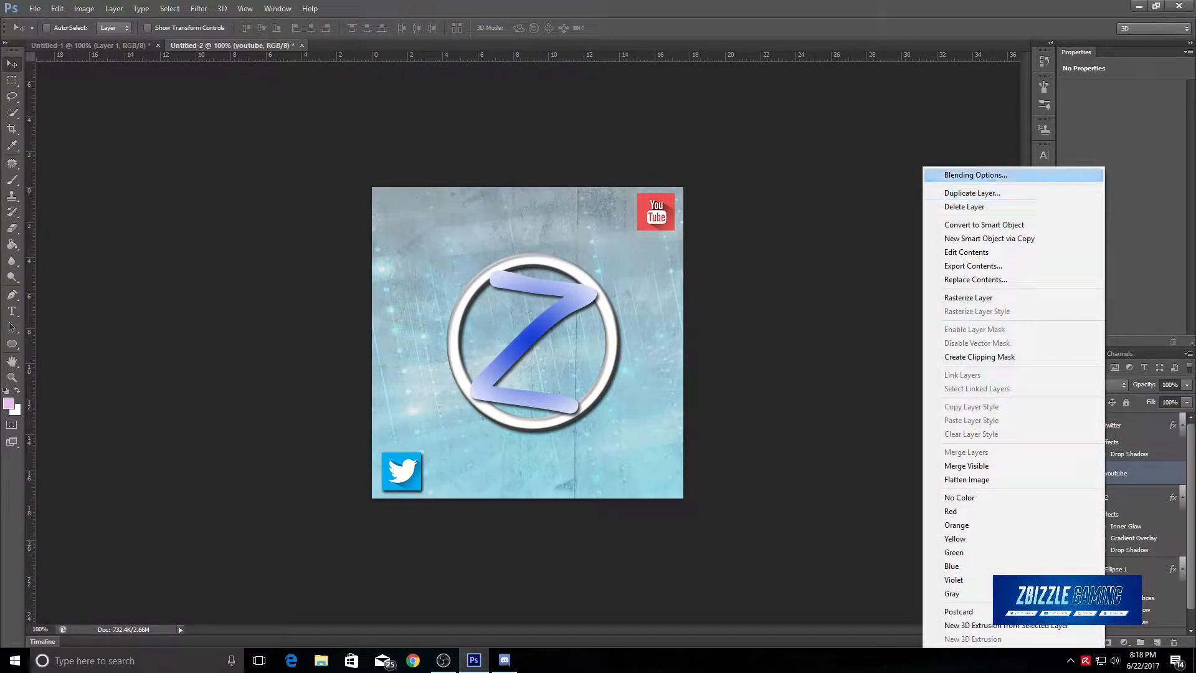
pyautogui.click(1022, 175)
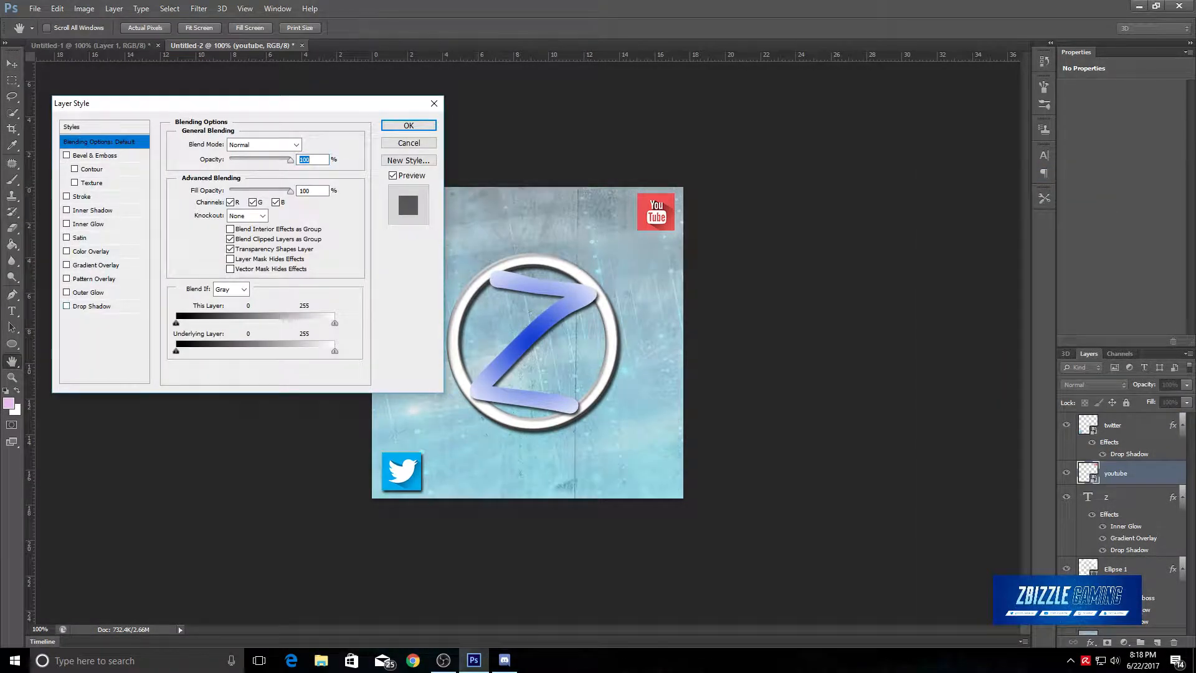
pyautogui.click(91, 306)
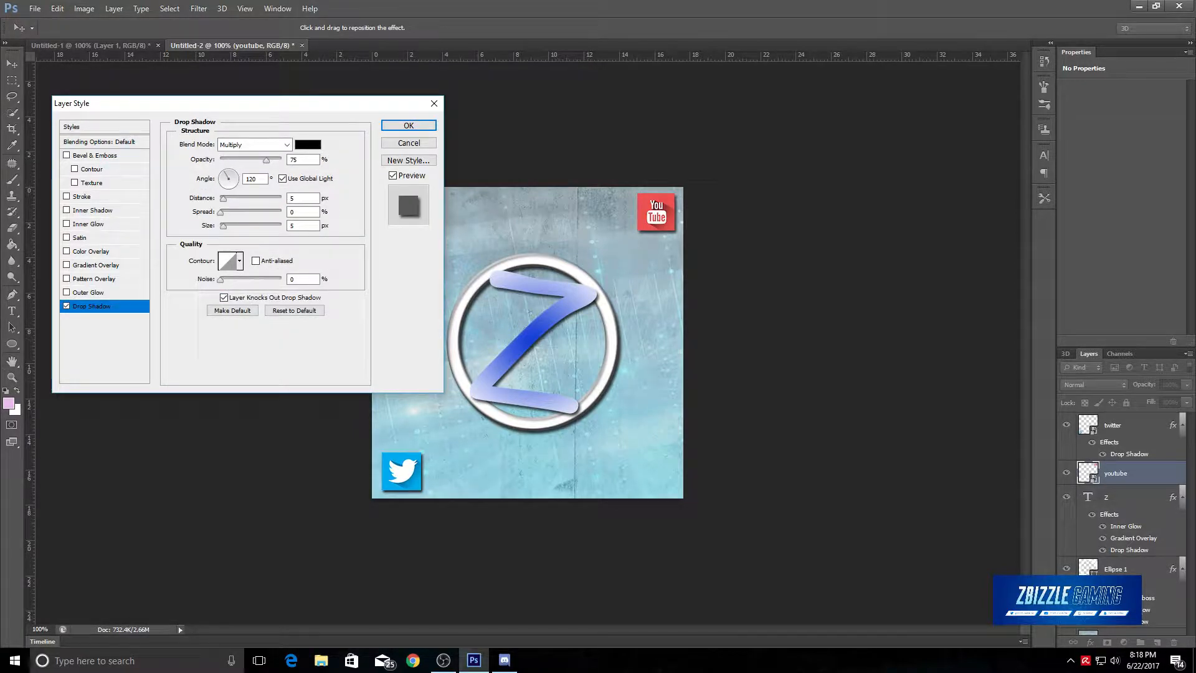
pyautogui.moveTo(223, 199); pyautogui.dragTo(222, 198)
pyautogui.moveTo(266, 159); pyautogui.dragTo(269, 160)
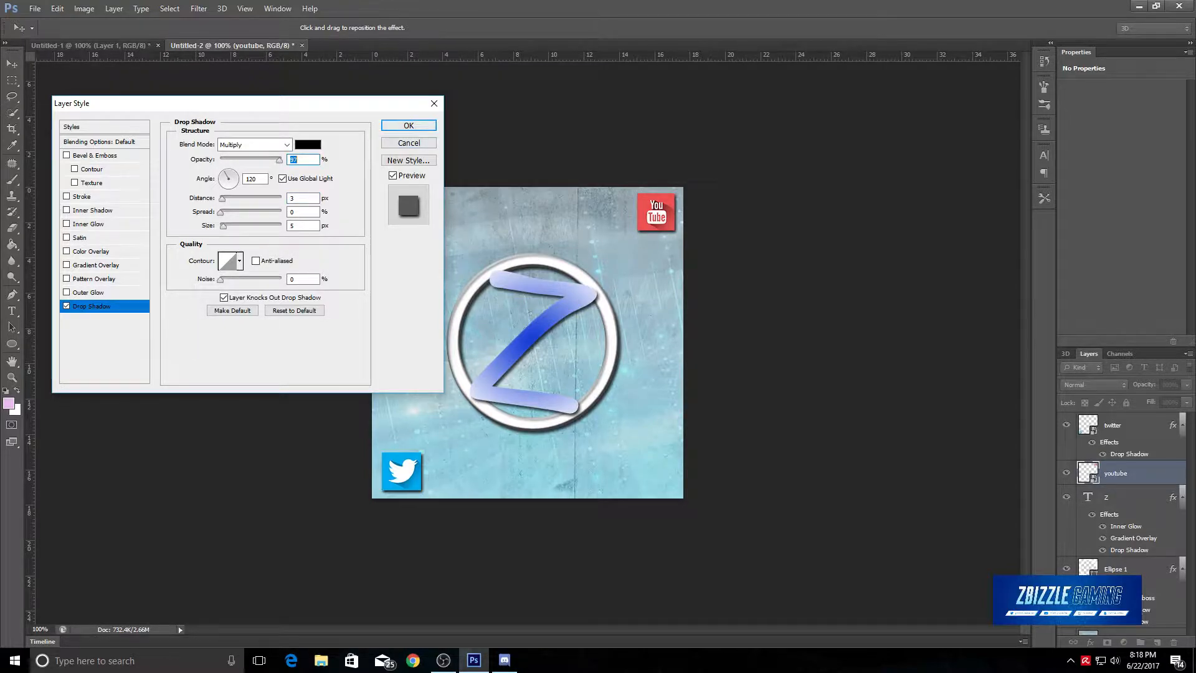
pyautogui.press('Up')
pyautogui.press('Up')
pyautogui.press('Up')
pyautogui.press('Return')
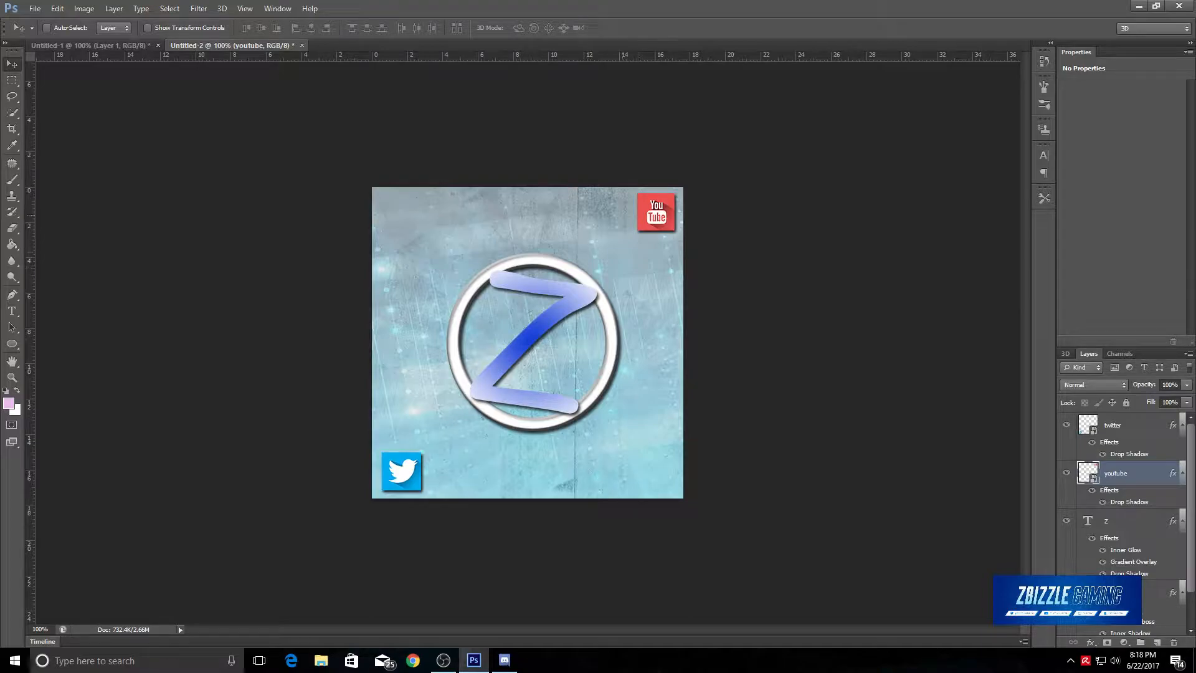
# Create two new layers and move them above the twitter layer, leaving Layer 1 selected
pyautogui.press('t')
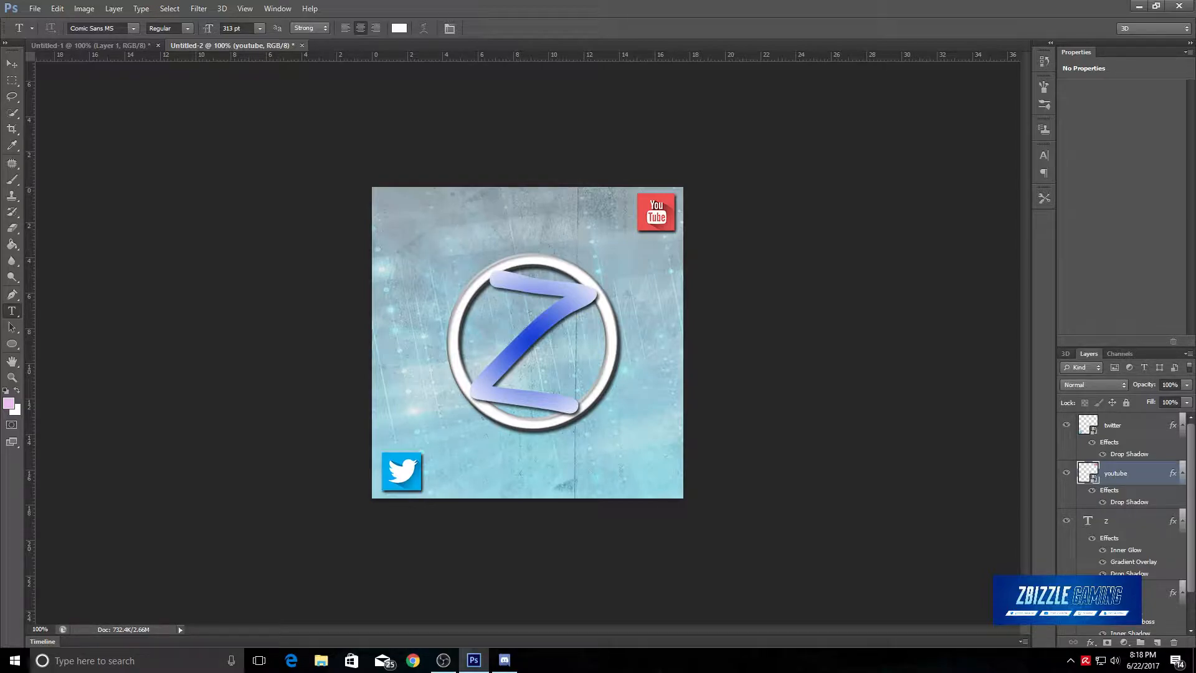
pyautogui.press('v')
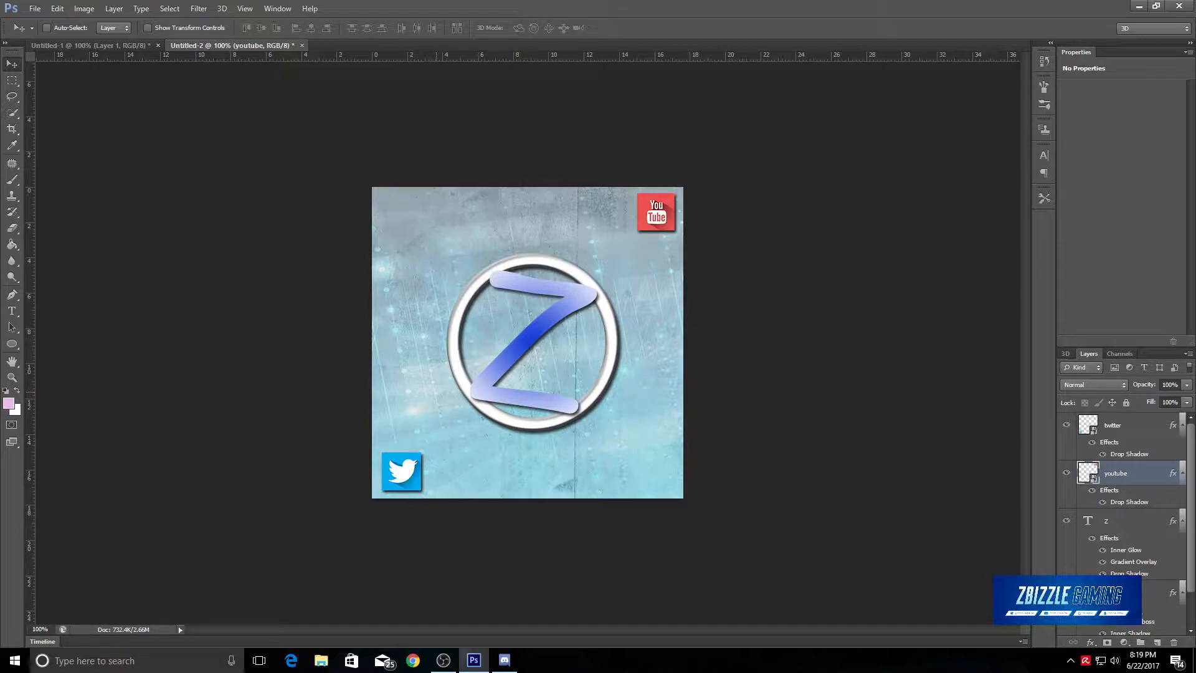
pyautogui.hotkey('ctrl', 'shift', 'n')
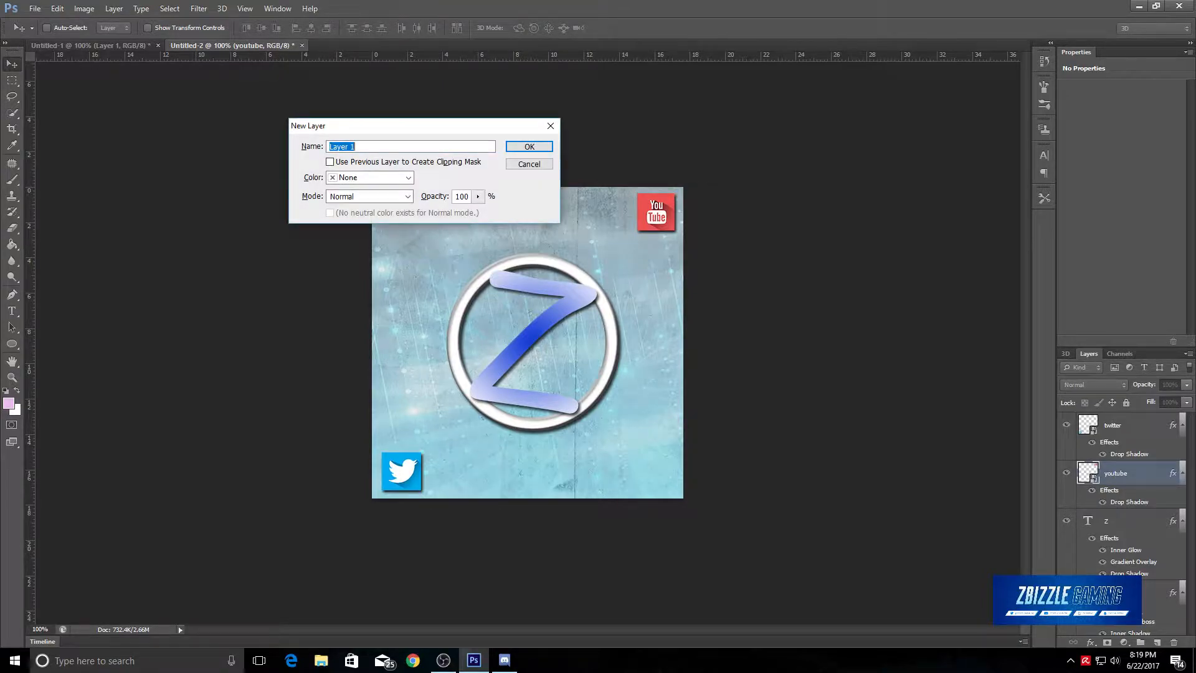
pyautogui.press('Return')
pyautogui.hotkey('ctrl', 'shift', 'n')
pyautogui.press('Return')
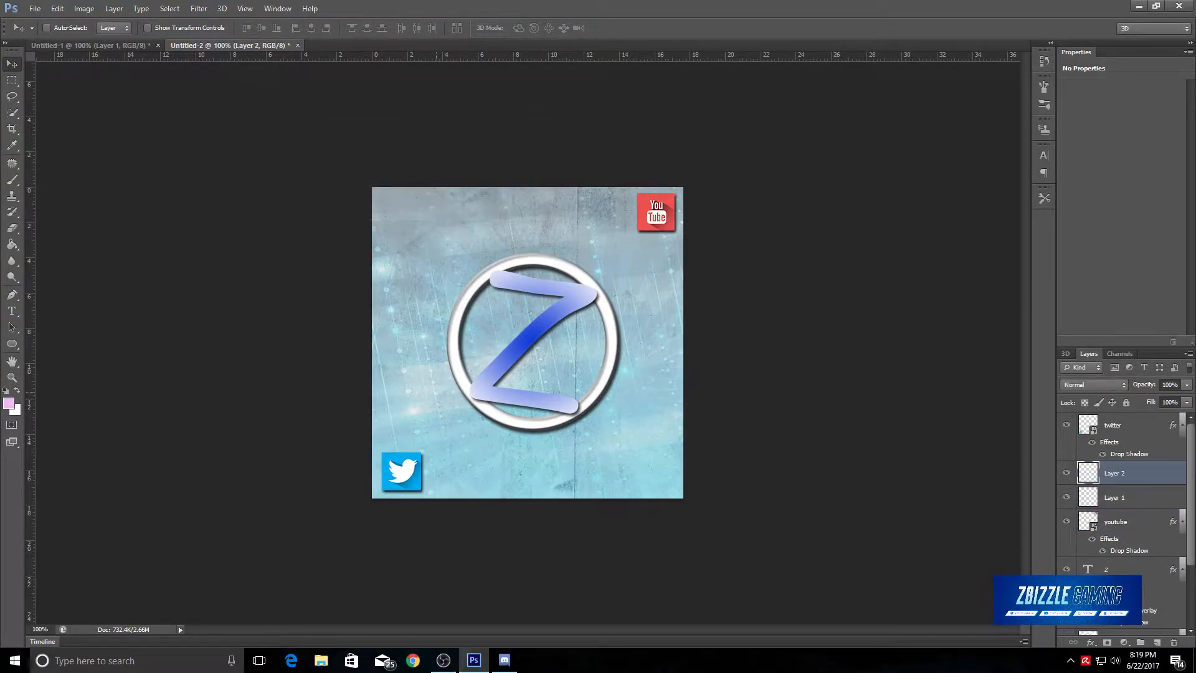
pyautogui.click(1129, 498)
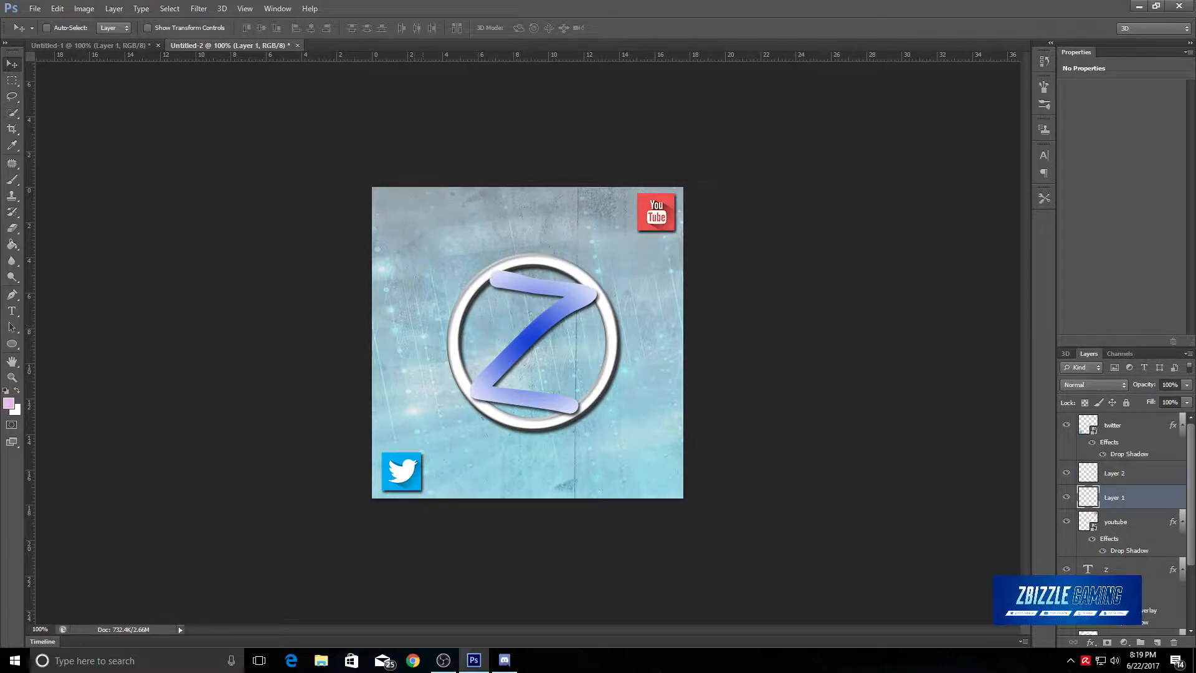
pyautogui.moveTo(1130, 497); pyautogui.dragTo(1130, 419)
pyautogui.click(1130, 450)
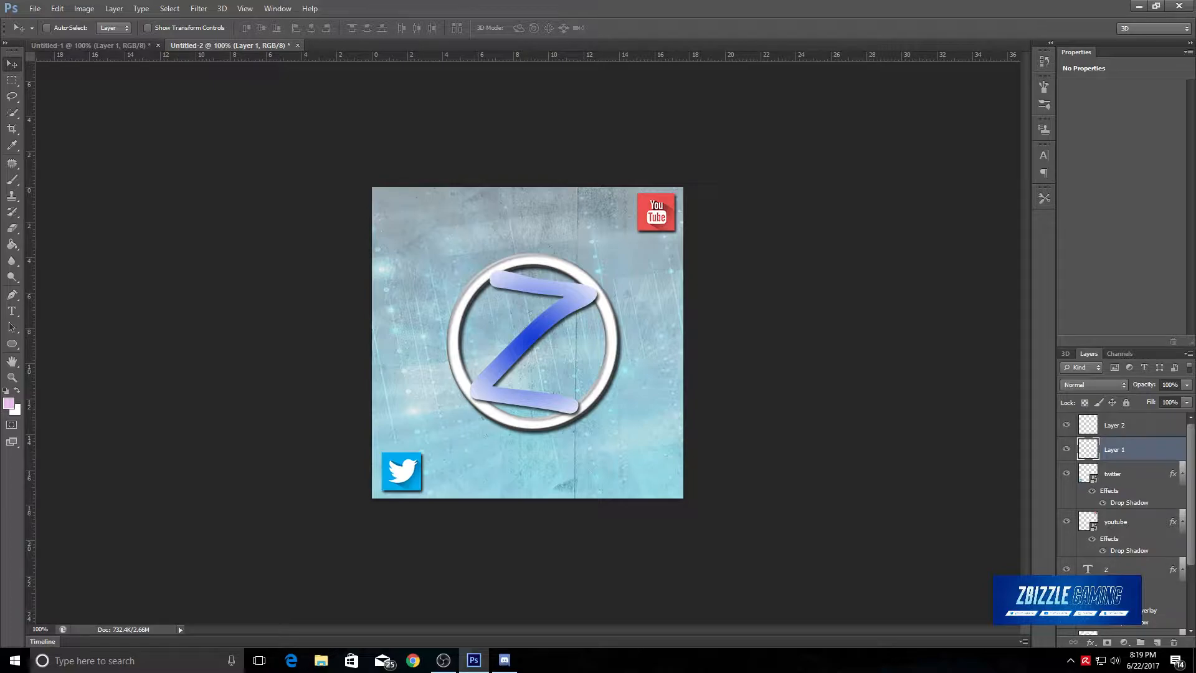
# Start a text line on Layer 1 near the canvas's upper edge, beside the YouTube icon, and clear the trial letters
pyautogui.click(12, 311)
pyautogui.click(566, 211)
pyautogui.write('Z')
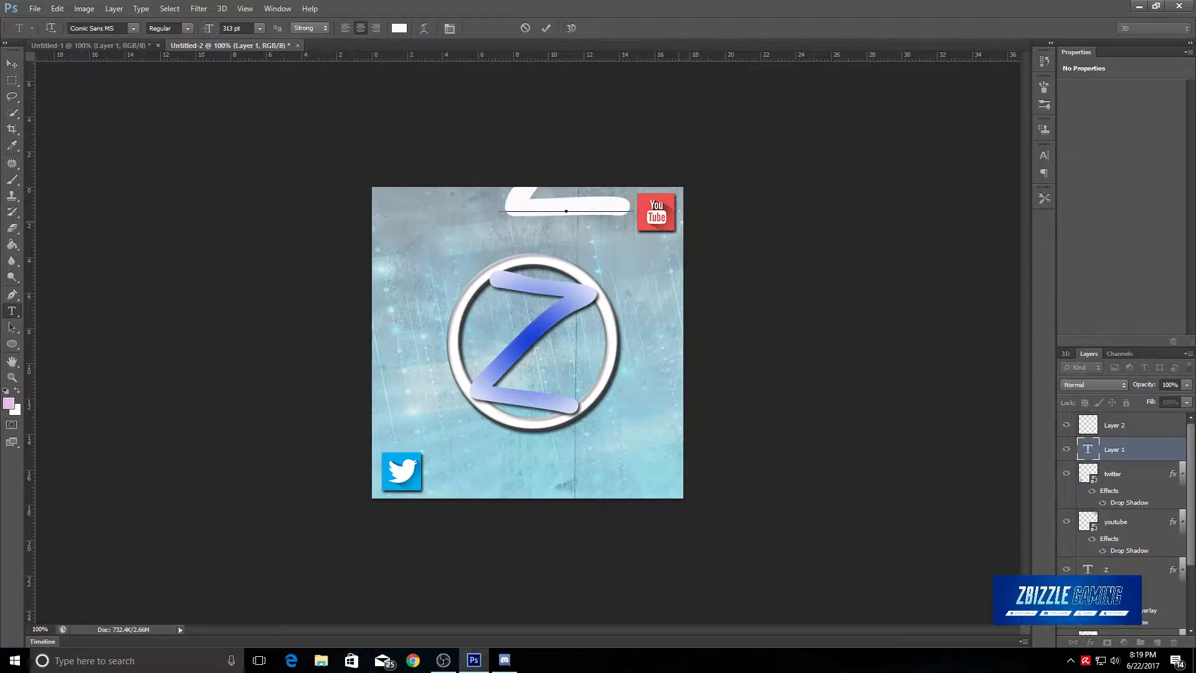
pyautogui.write('b')
pyautogui.press('BackSpace')
pyautogui.press('BackSpace')
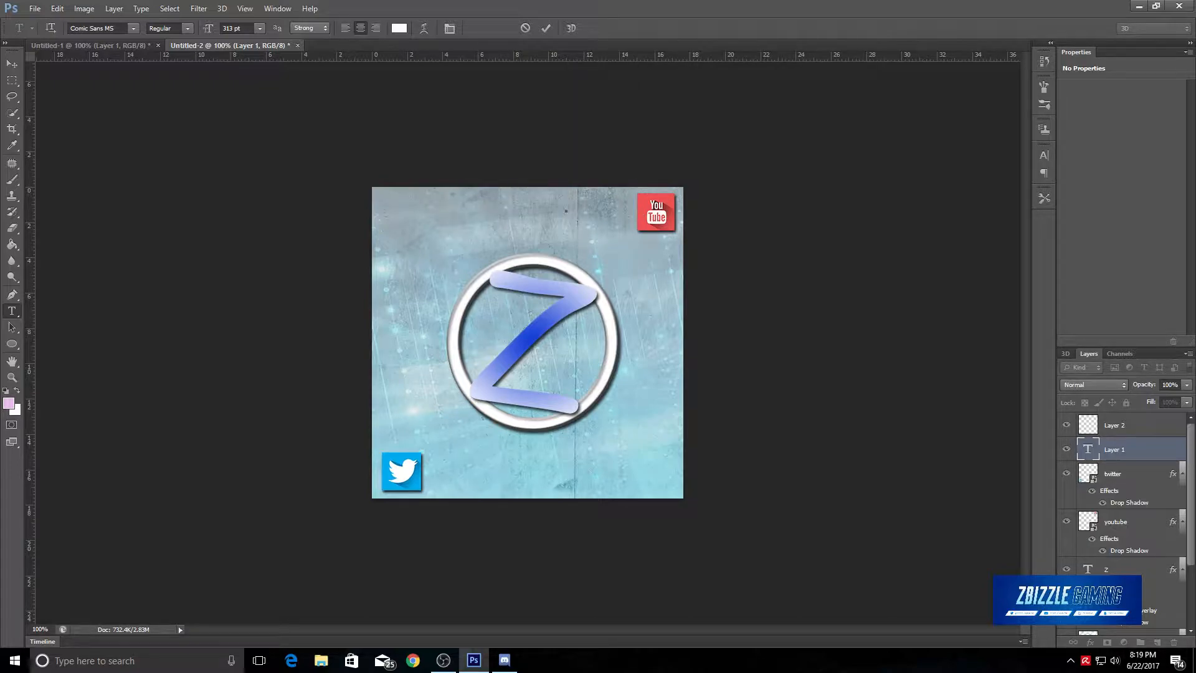
# Try the channel name text at a font size of 10 pt
pyautogui.click(236, 28)
pyautogui.press('BackSpace')
pyautogui.press('BackSpace')
pyautogui.press('BackSpace')
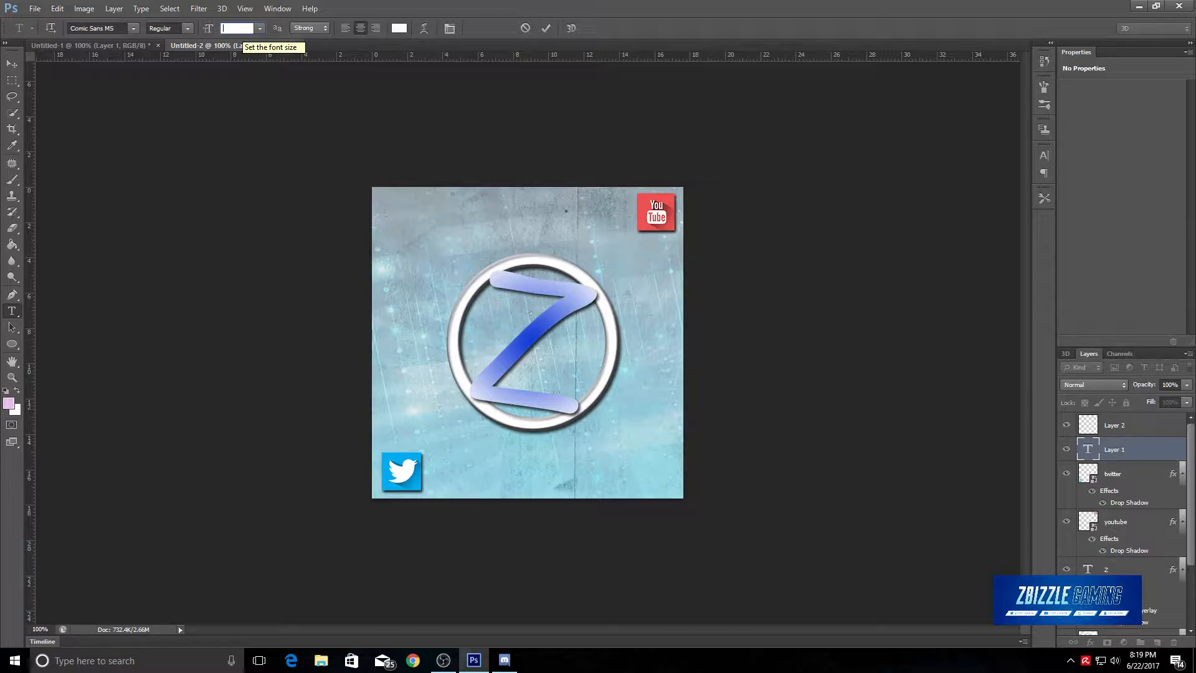
pyautogui.write('10')
pyautogui.press('Return')
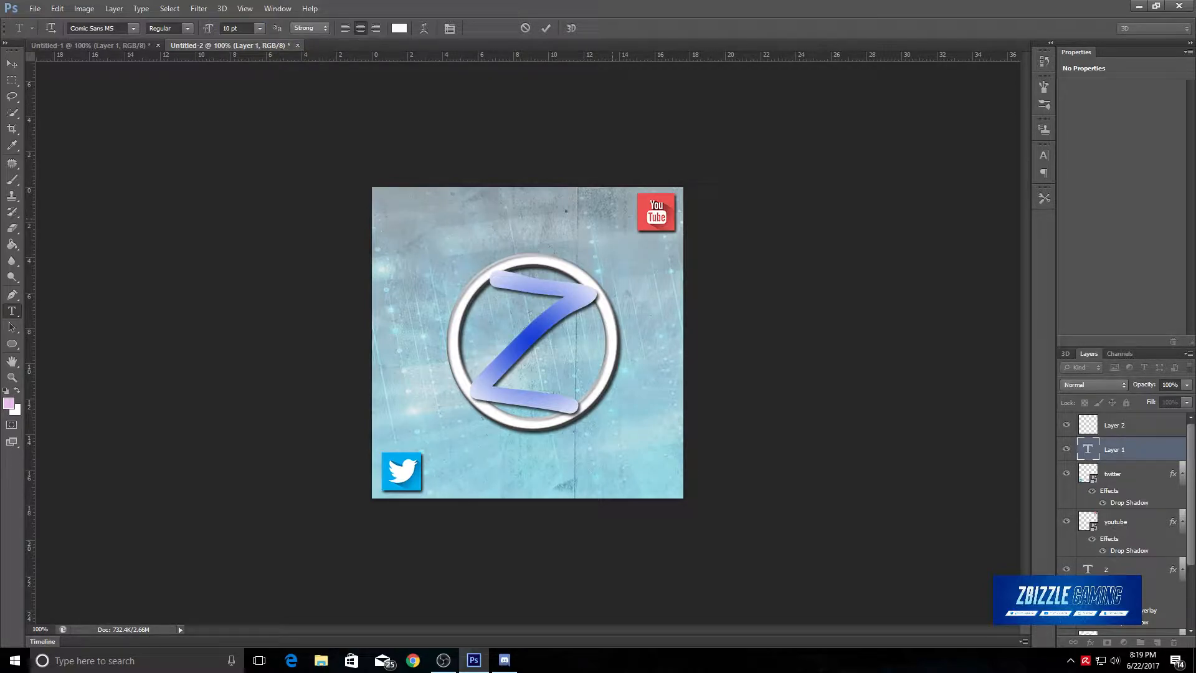
pyautogui.write('zbiz')
pyautogui.press('BackSpace')
pyautogui.press('BackSpace')
pyautogui.press('BackSpace')
pyautogui.press('BackSpace')
# Enter "Zbizzle Gaming" at a font size of 37 pt and position it just left of the YouTube icon
pyautogui.moveTo(209, 28); pyautogui.dragTo(217, 28)
pyautogui.press('Return')
pyautogui.write('Zbizzle Gaming')
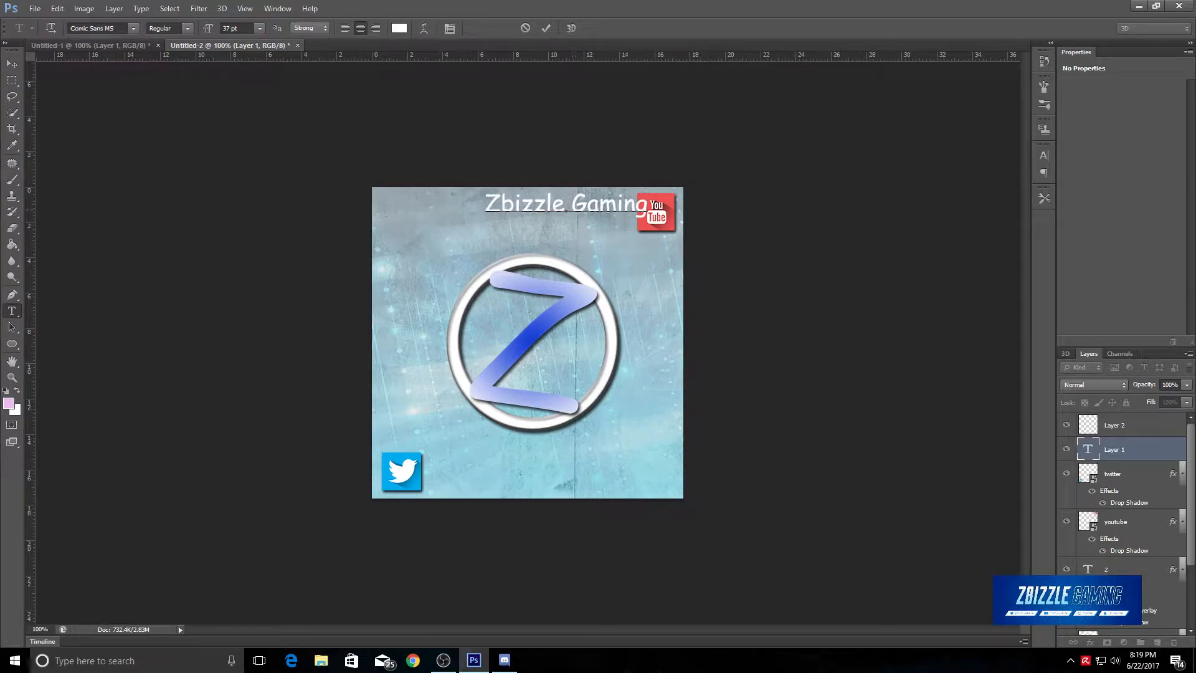
pyautogui.click(12, 64)
pyautogui.moveTo(554, 198); pyautogui.dragTo(538, 200)
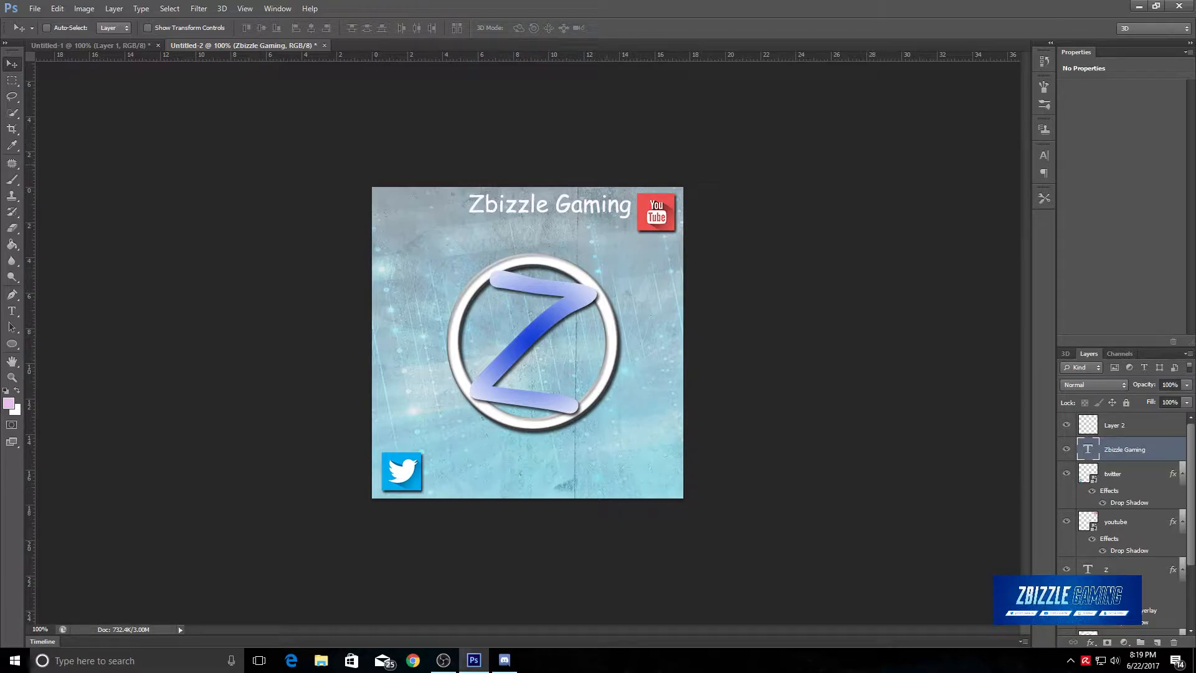
# Duplicate the Zbizzle Gaming text layer and move the copy beside the Twitter icon
pyautogui.rightClick(1119, 449)
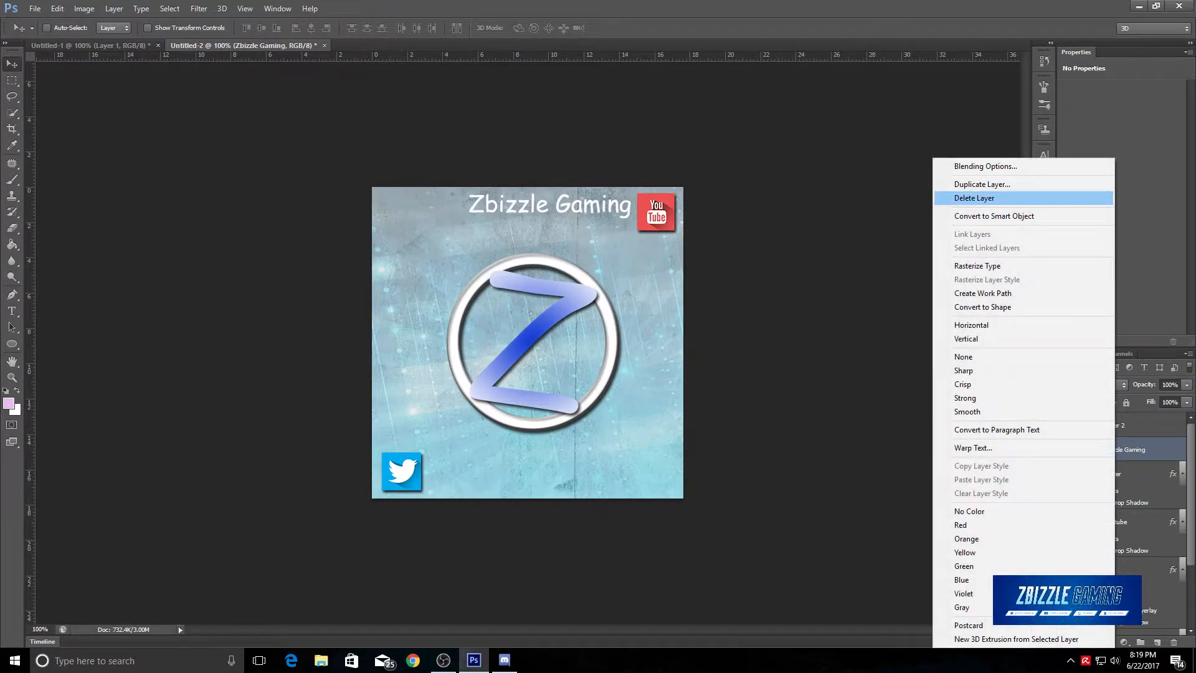
pyautogui.click(982, 184)
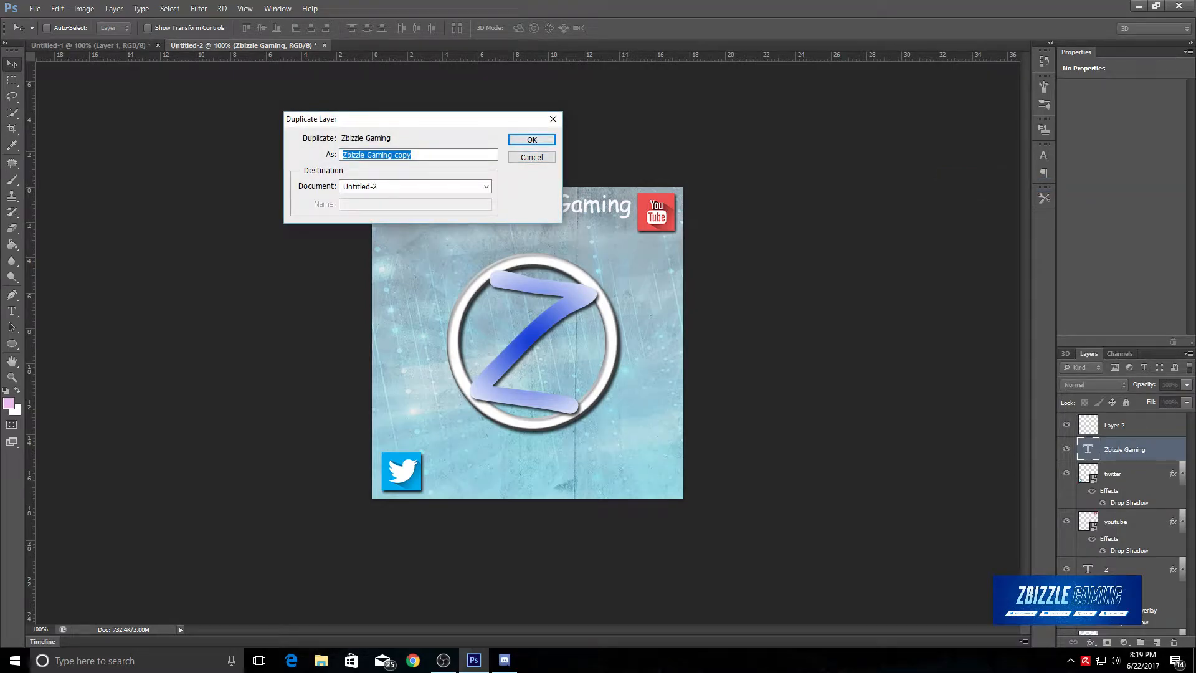
pyautogui.press('Return')
pyautogui.moveTo(623, 206); pyautogui.dragTo(584, 478)
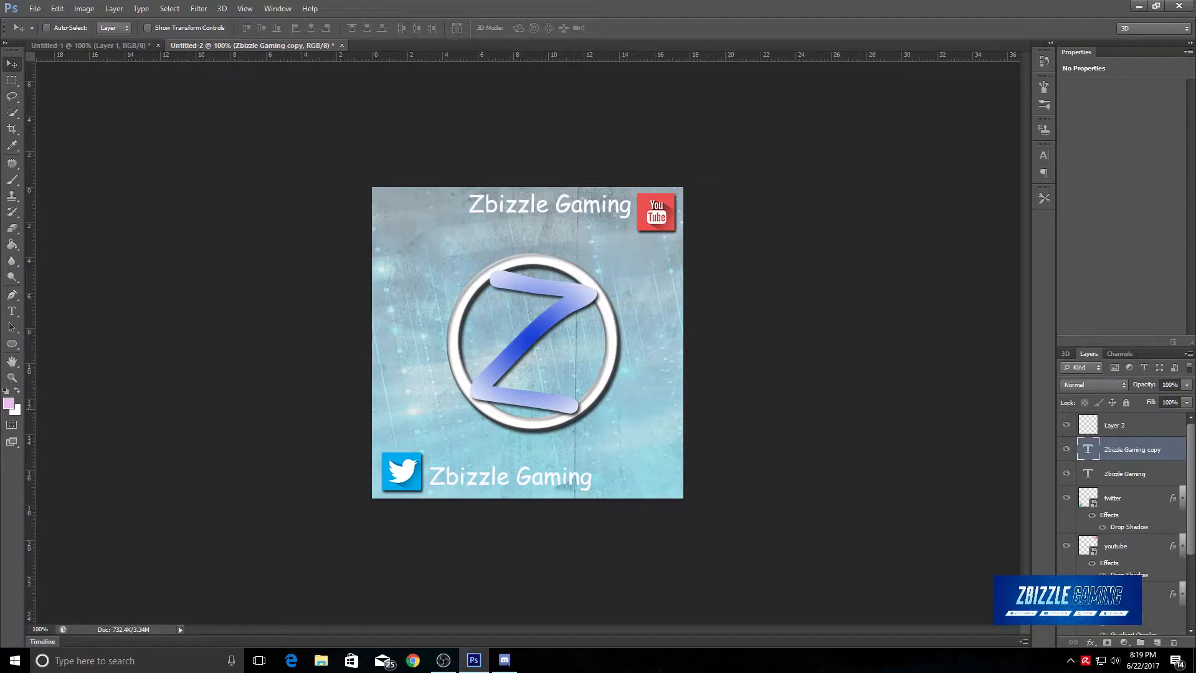
# Apply Bevel & Emboss with Contour to the Zbizzle Gaming copy text layer
pyautogui.rightClick(1134, 449)
pyautogui.click(1028, 166)
pyautogui.click(68, 156)
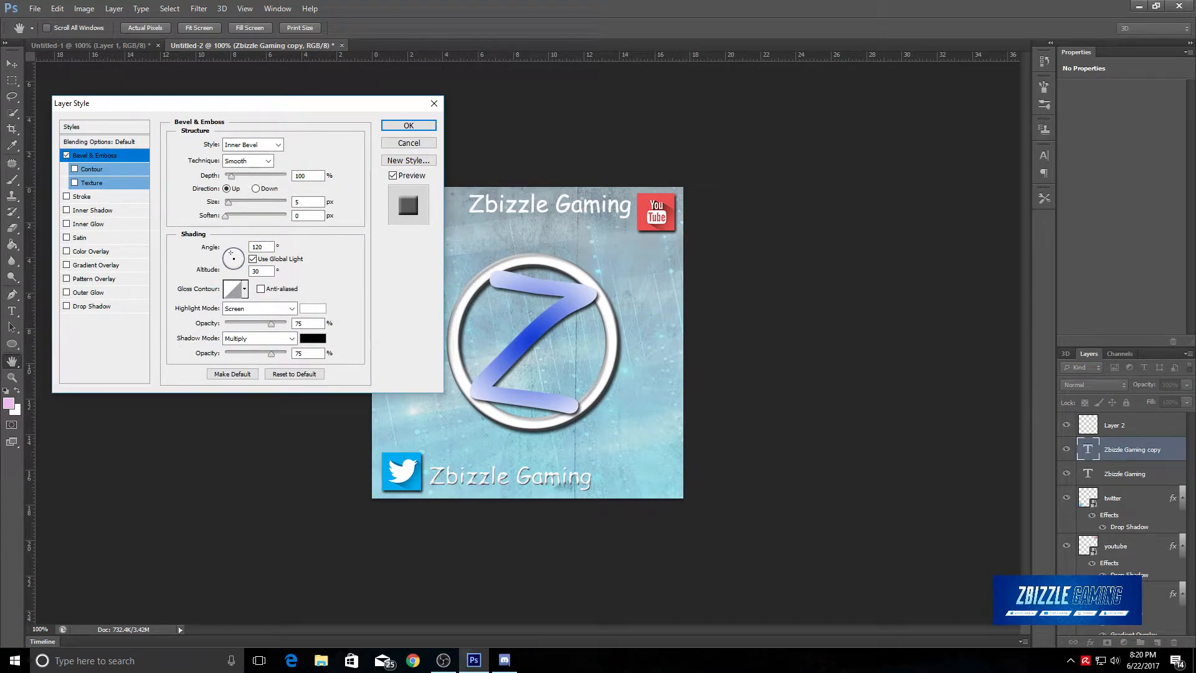
pyautogui.click(301, 175)
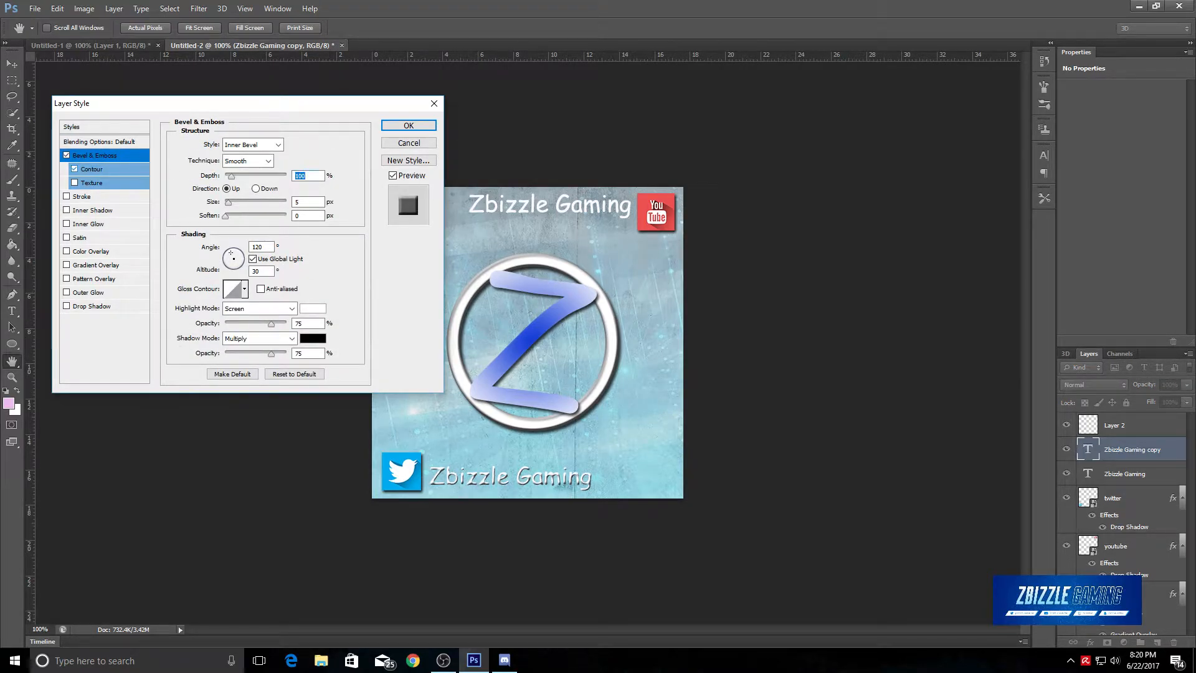
pyautogui.click(74, 169)
pyautogui.press('Return')
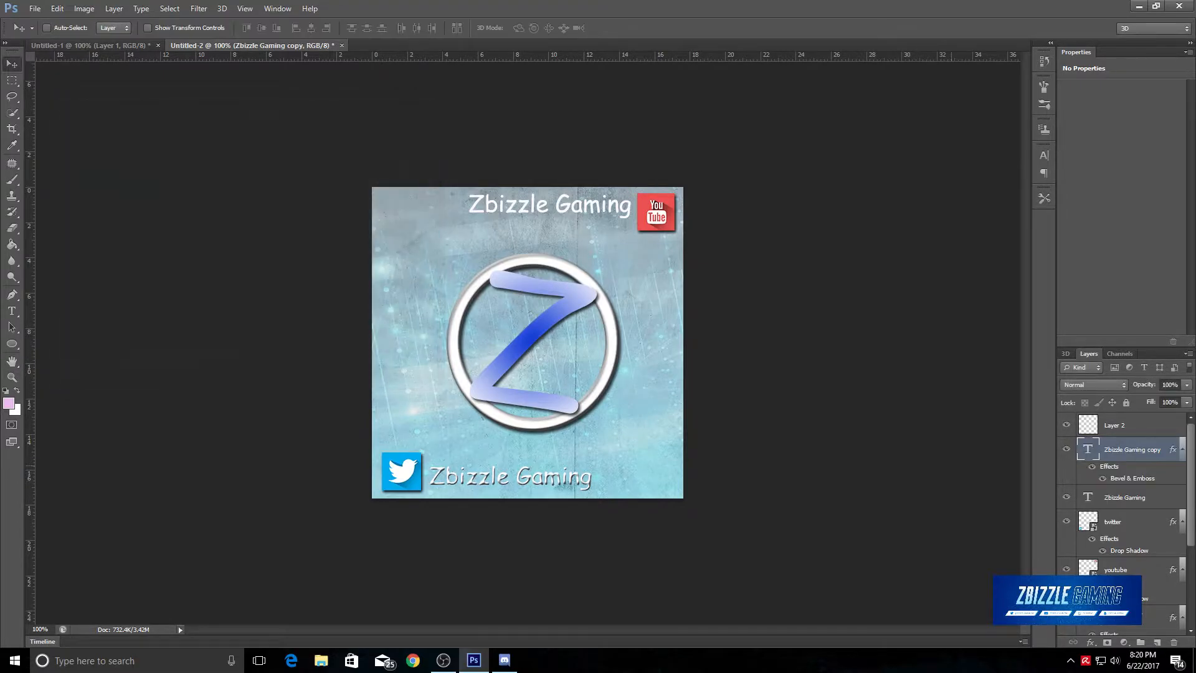
# Apply Bevel & Emboss with Contour to the original Zbizzle Gaming text layer beside the YouTube icon
pyautogui.rightClick(1139, 498)
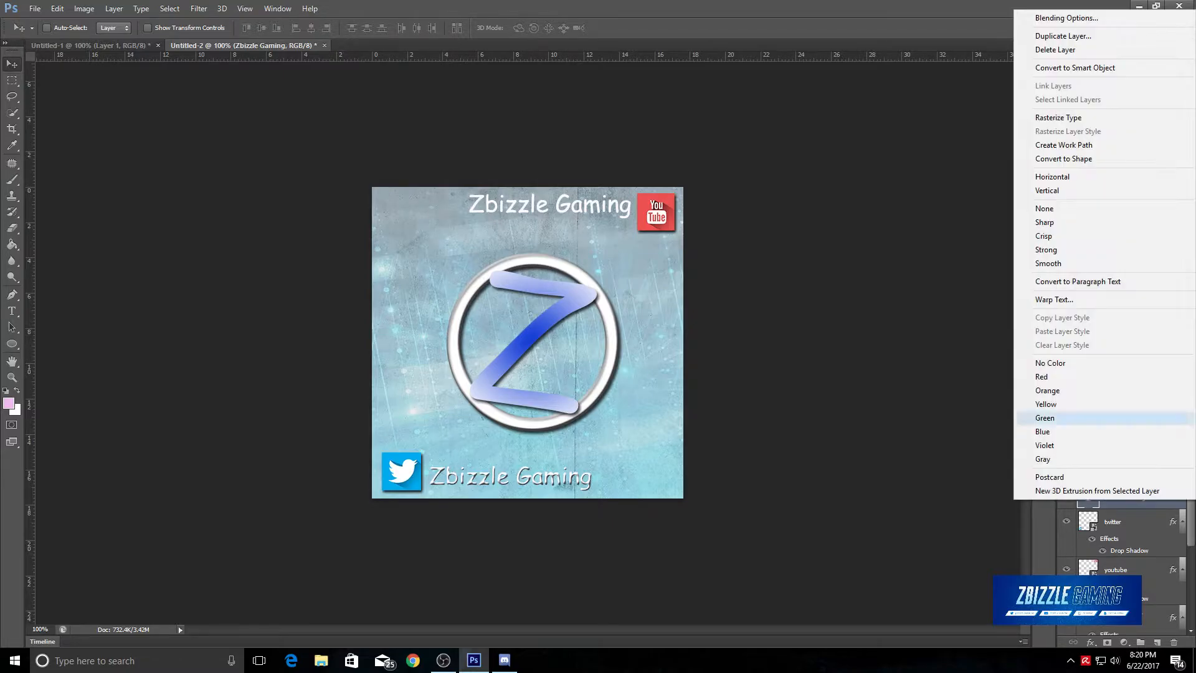
pyautogui.click(1106, 19)
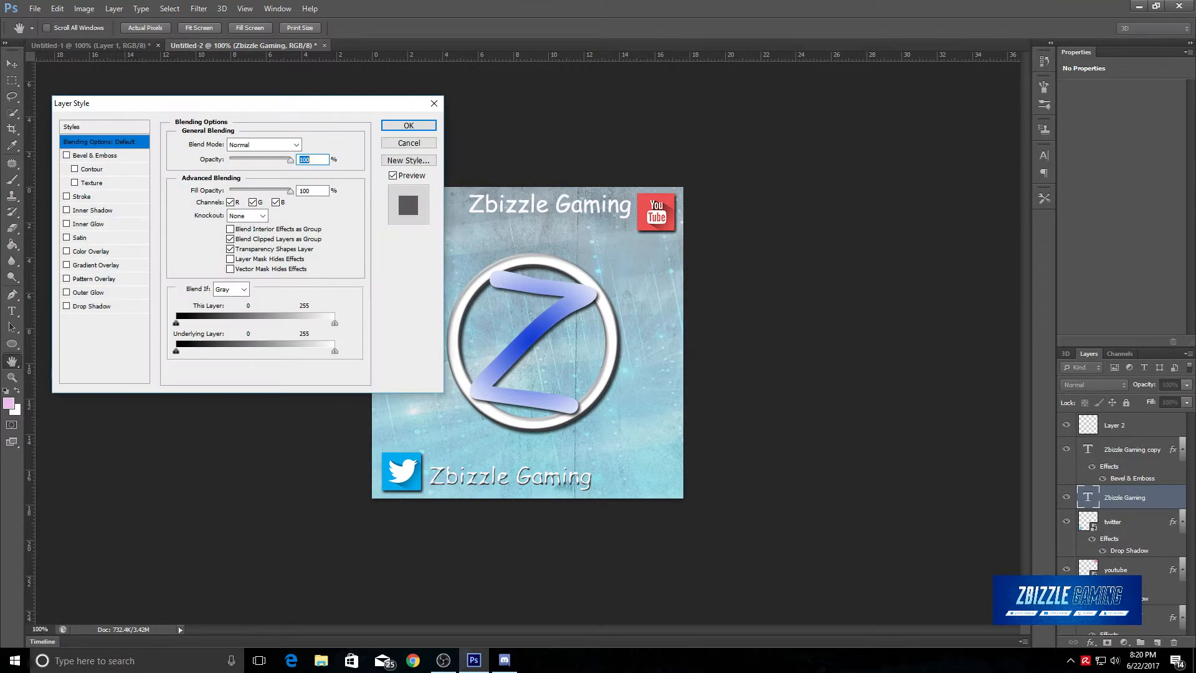
pyautogui.click(66, 155)
pyautogui.click(74, 169)
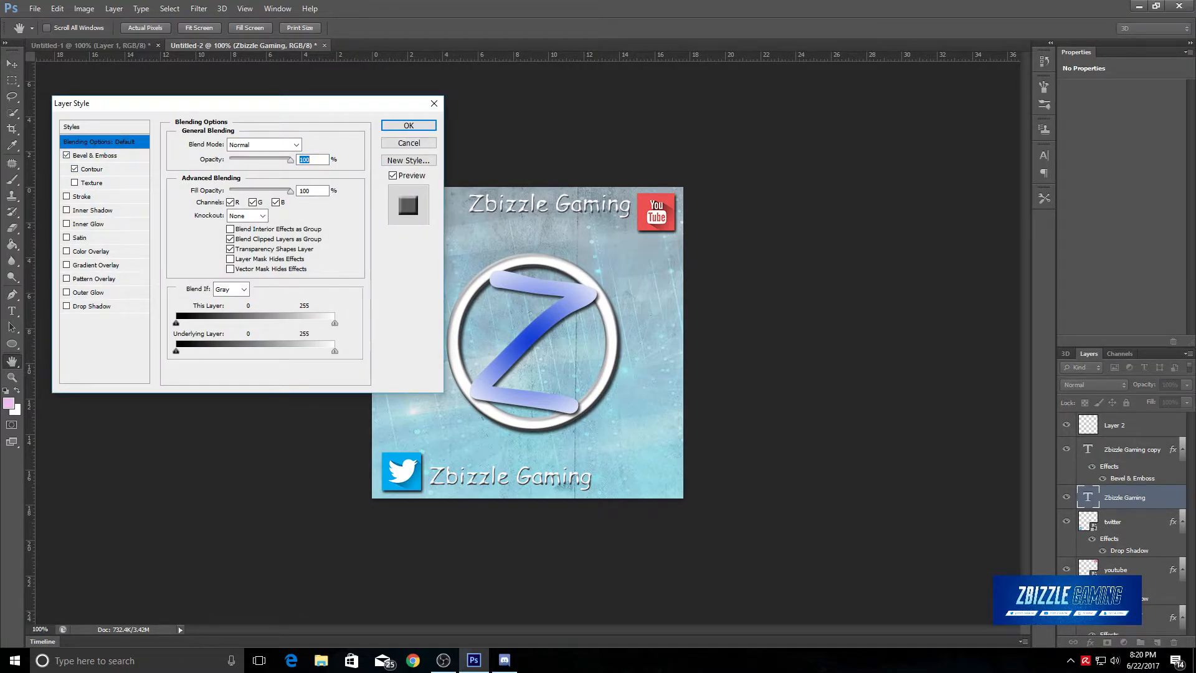
pyautogui.press('Return')
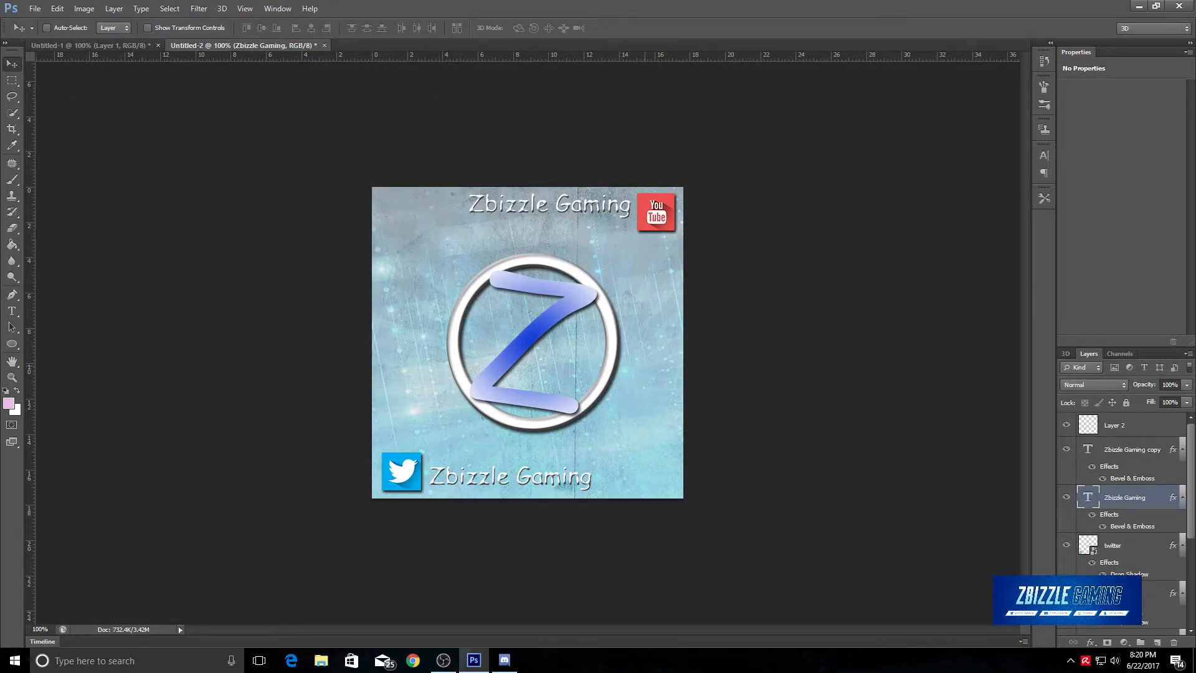